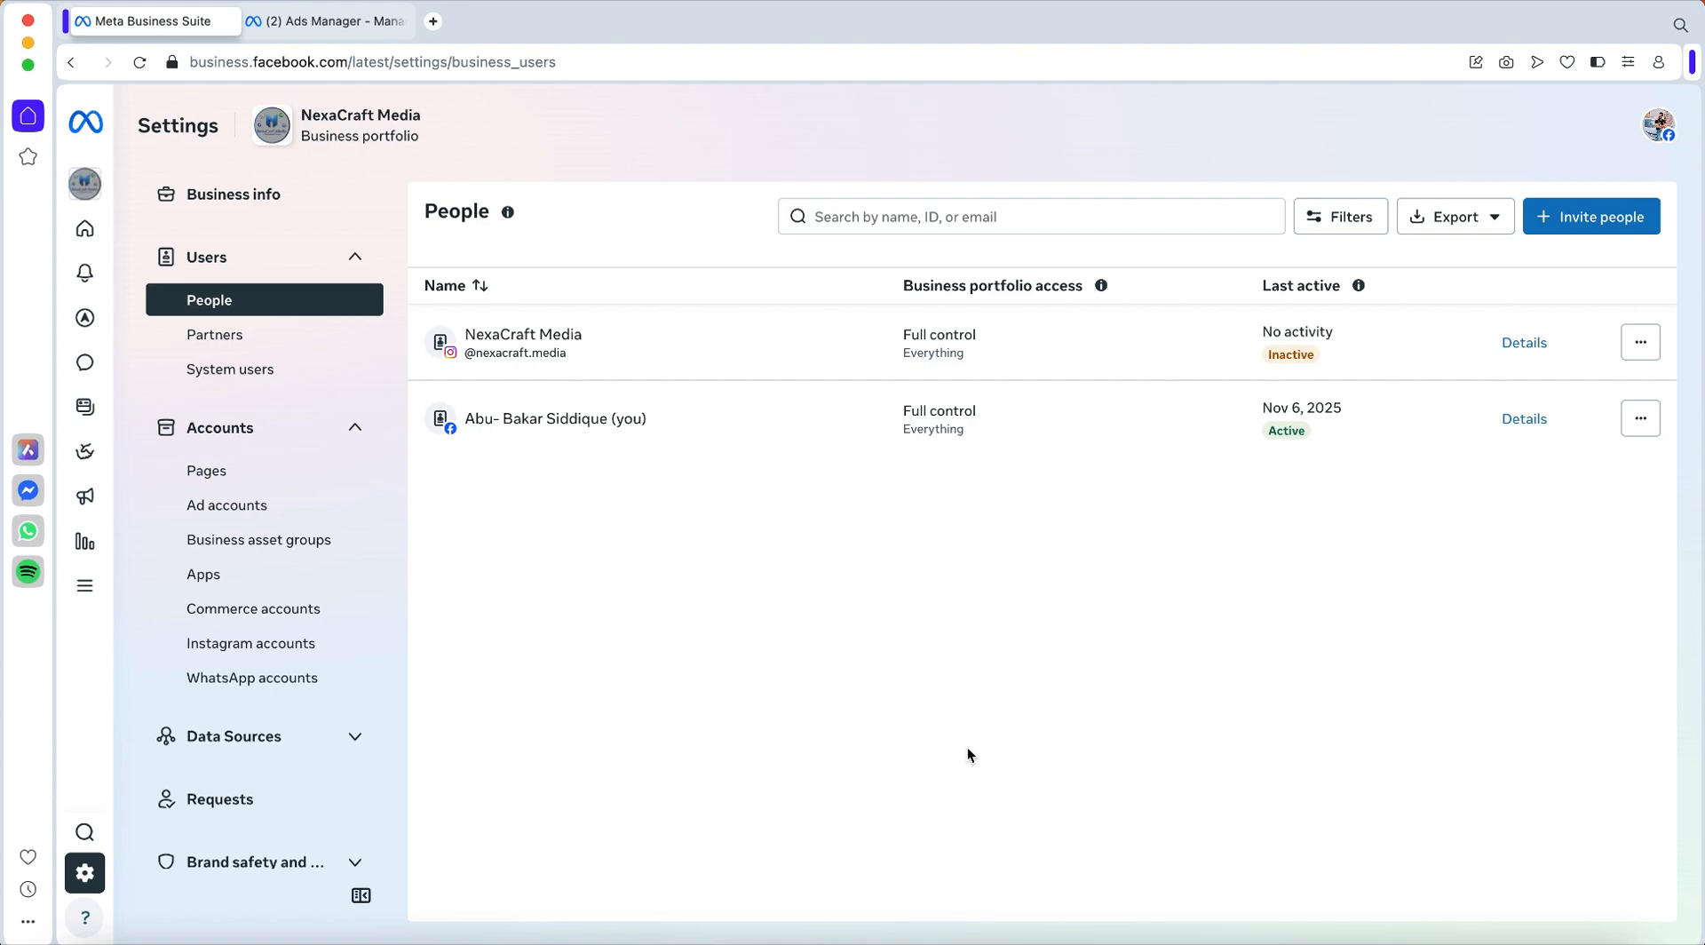
Step: Switch to Ads Manager and create a new campaign with the Awareness objective, using the Auction buying type
{"action": "left_click", "coordinate": [315, 29]}
{"action": "left_click", "coordinate": [180, 320]}
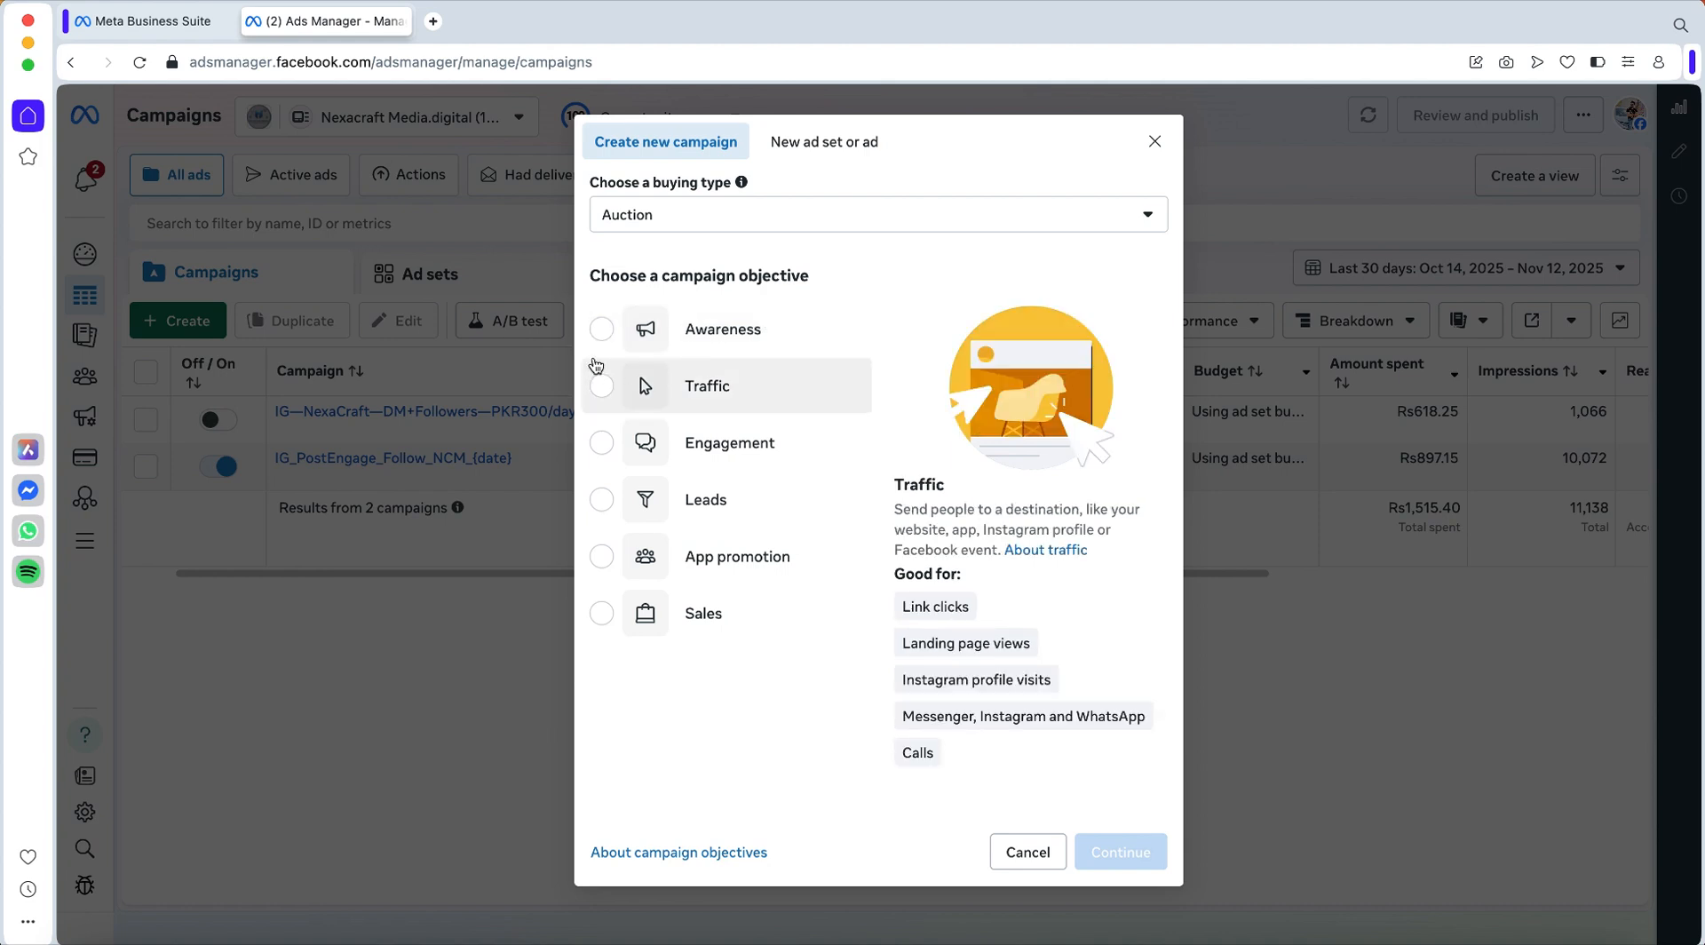
{"action": "left_click", "coordinate": [601, 335]}
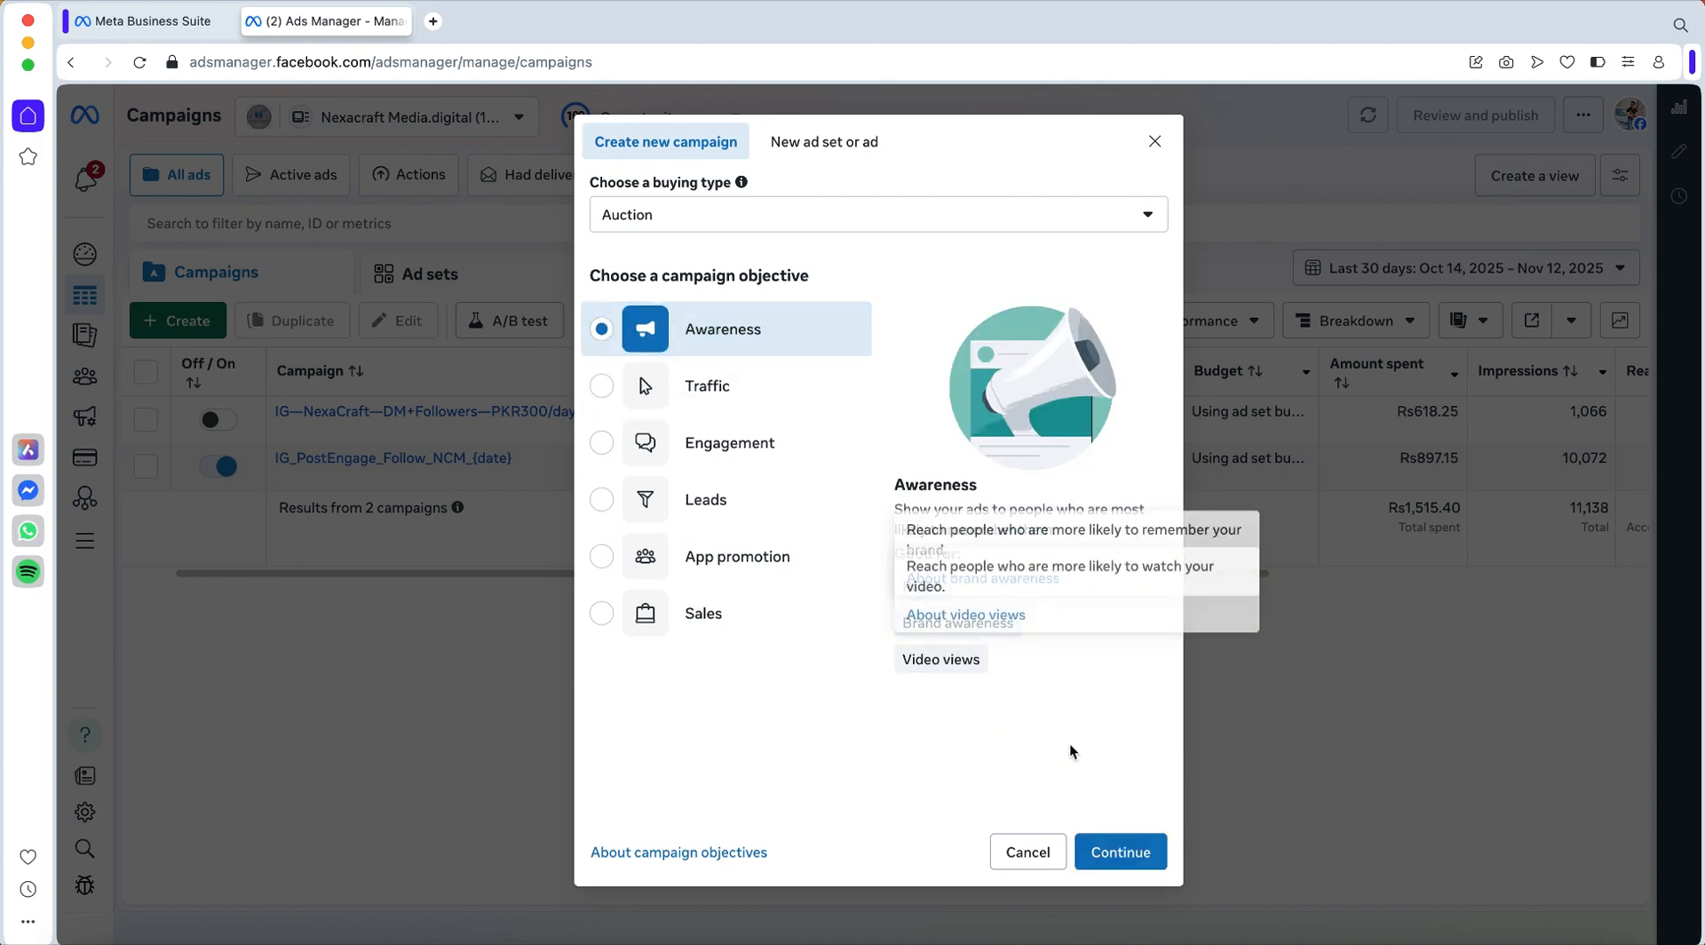
{"action": "left_click", "coordinate": [1120, 850]}
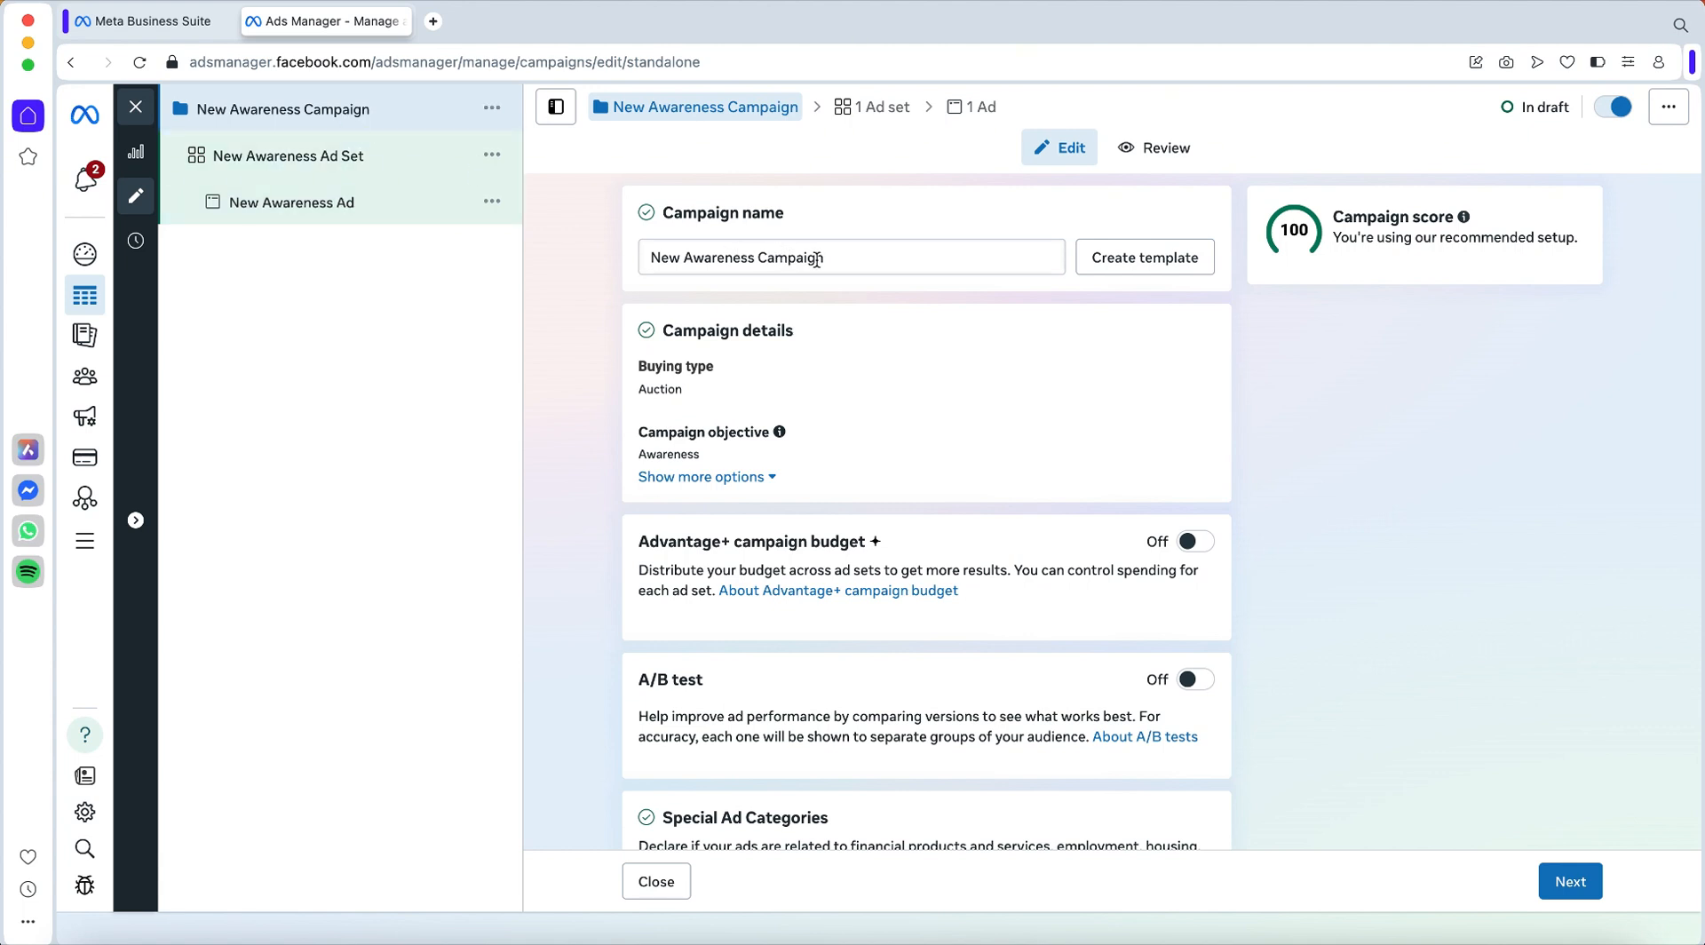
Step: Rename the campaign as "Demo Class 5"
{"action": "left_click", "coordinate": [846, 257]}
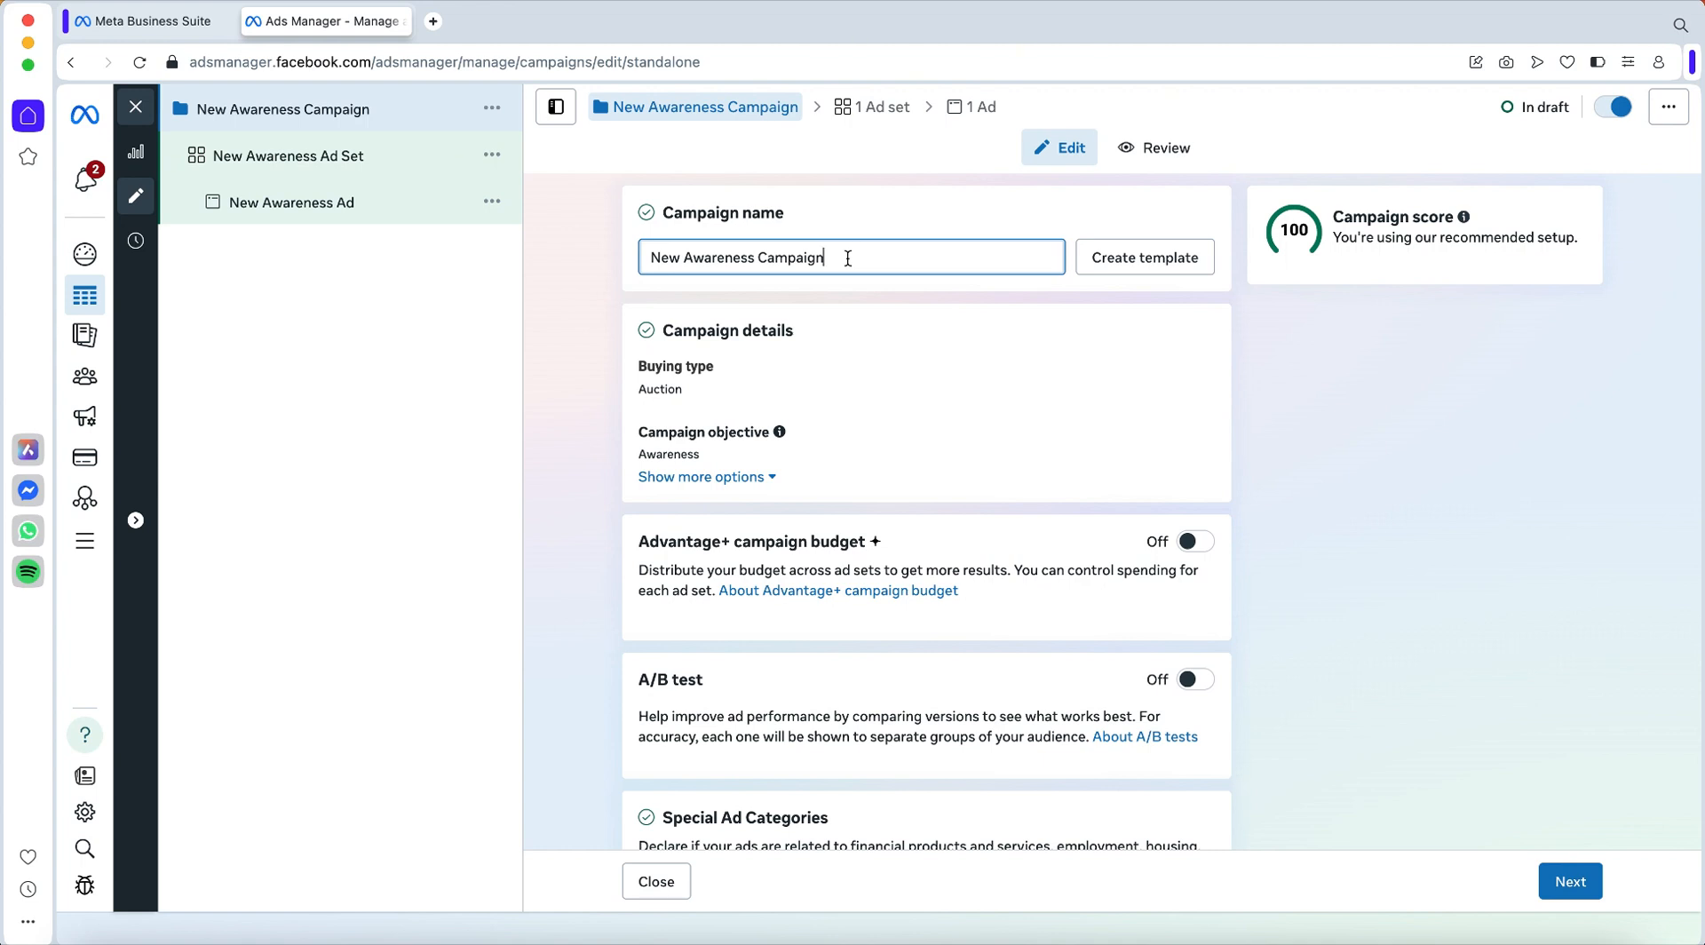
{"action": "key", "text": "BackSpace"}
{"action": "key", "text": "BackSpace"}
{"action": "key", "text": "BackSpace"}
{"action": "key", "text": "BackSpace"}
{"action": "key", "text": "BackSpace"}
{"action": "key", "text": "BackSpace"}
{"action": "key", "text": "BackSpace"}
{"action": "key", "text": "BackSpace"}
{"action": "key", "text": "BackSpace"}
{"action": "key", "text": "BackSpace"}
{"action": "key", "text": "BackSpace"}
{"action": "key", "text": "BackSpace"}
{"action": "key", "text": "BackSpace"}
{"action": "key", "text": "BackSpace"}
{"action": "key", "text": "BackSpace"}
{"action": "key", "text": "BackSpace"}
{"action": "key", "text": "BackSpace"}
{"action": "key", "text": "BackSpace"}
{"action": "key", "text": "BackSpace"}
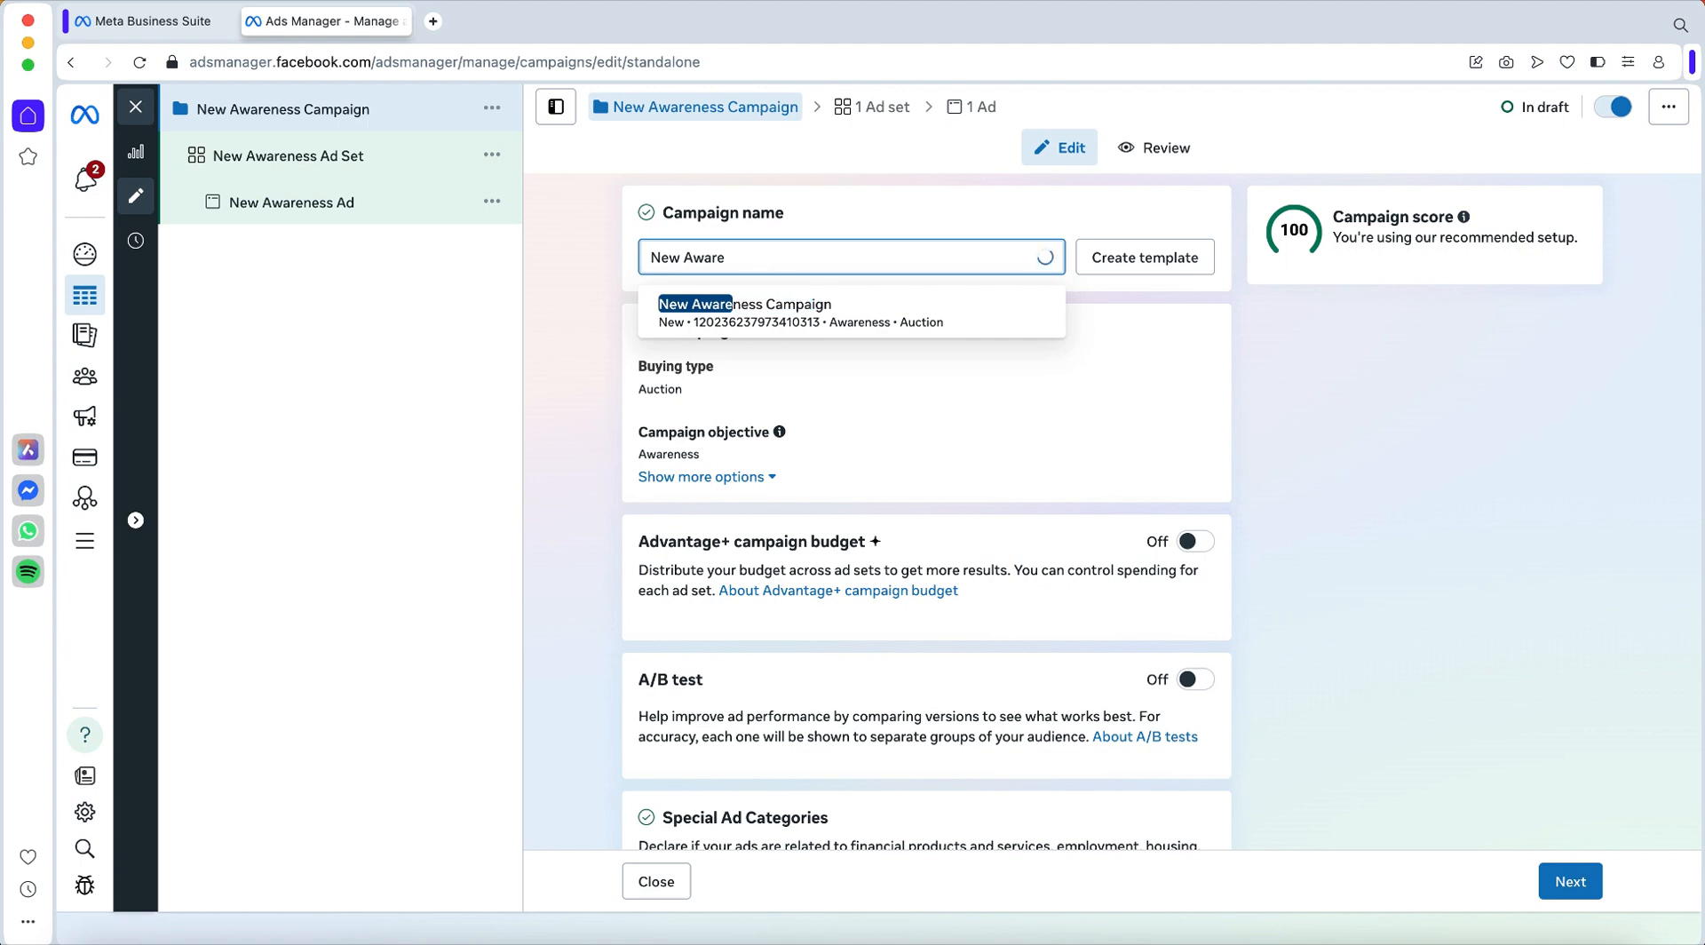
{"action": "key", "text": "BackSpace"}
{"action": "key", "text": "BackSpace"}
{"action": "key", "text": "BackSpace"}
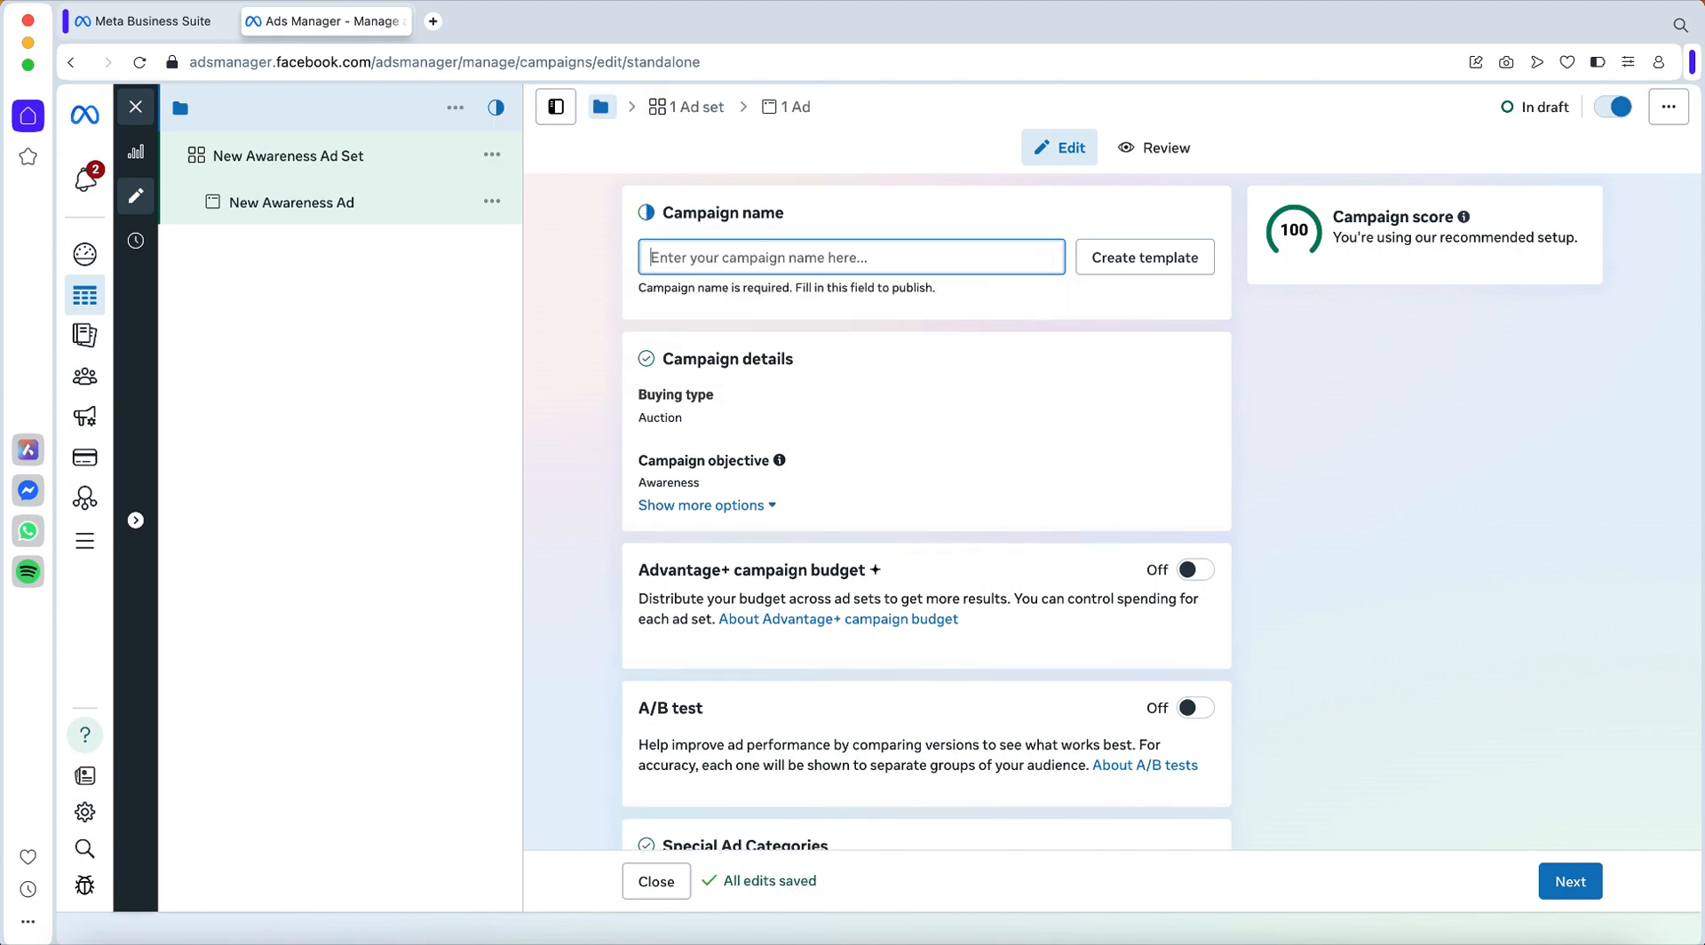
{"action": "type", "text": "D"}
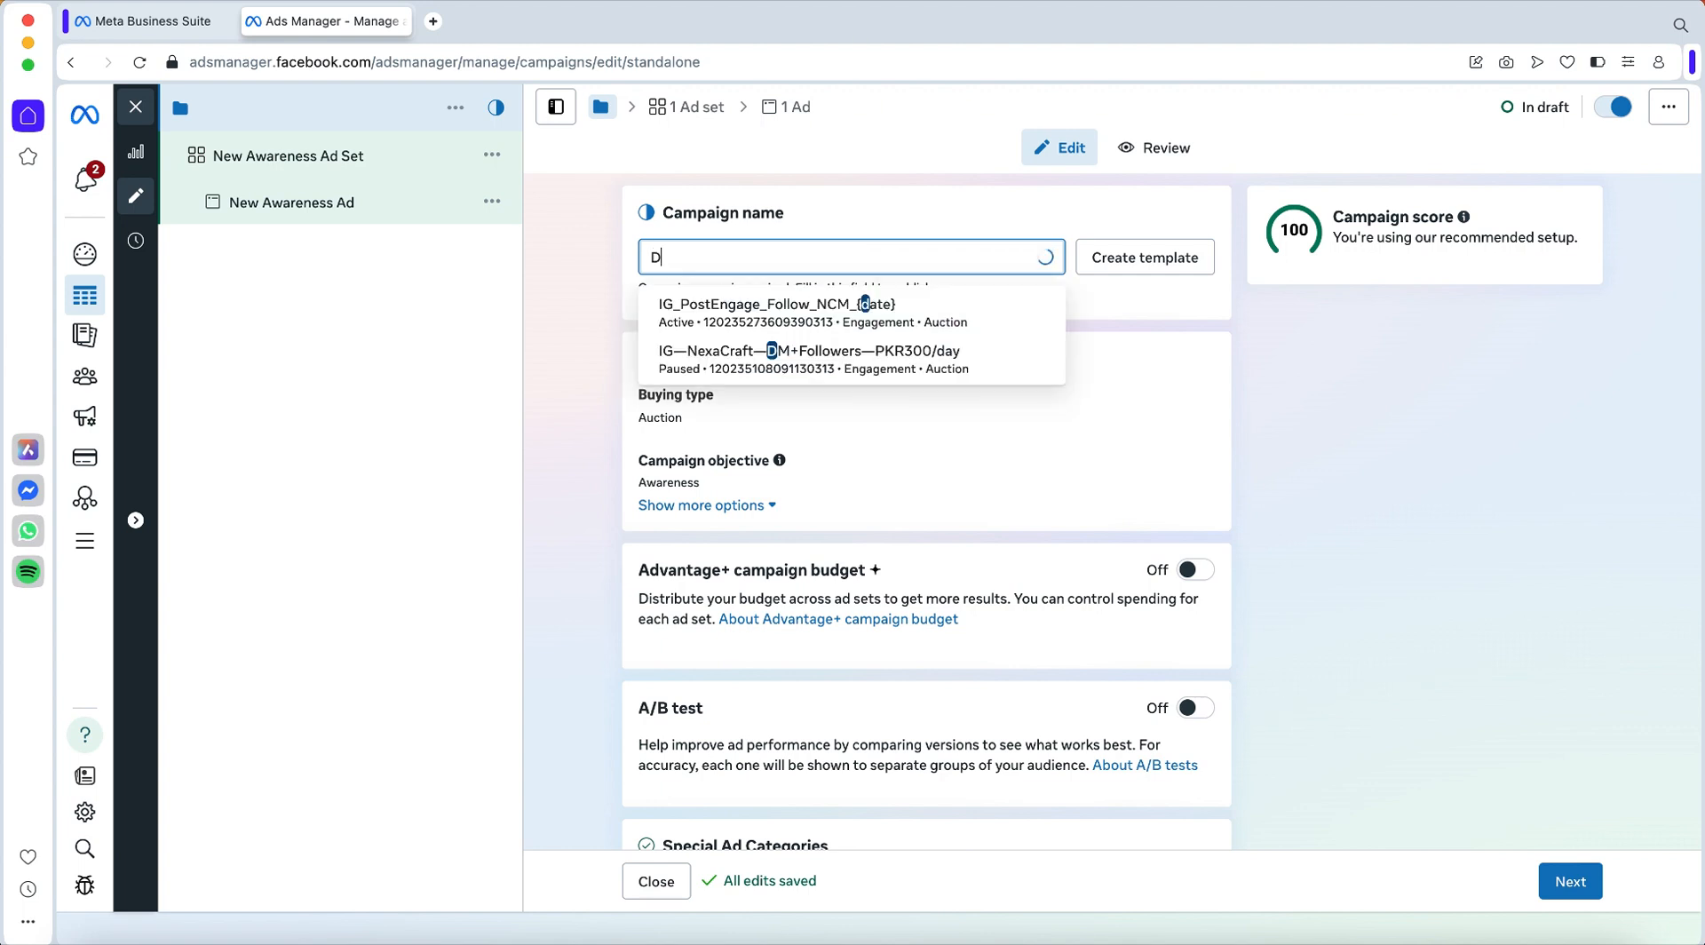
{"action": "type", "text": "emo "}
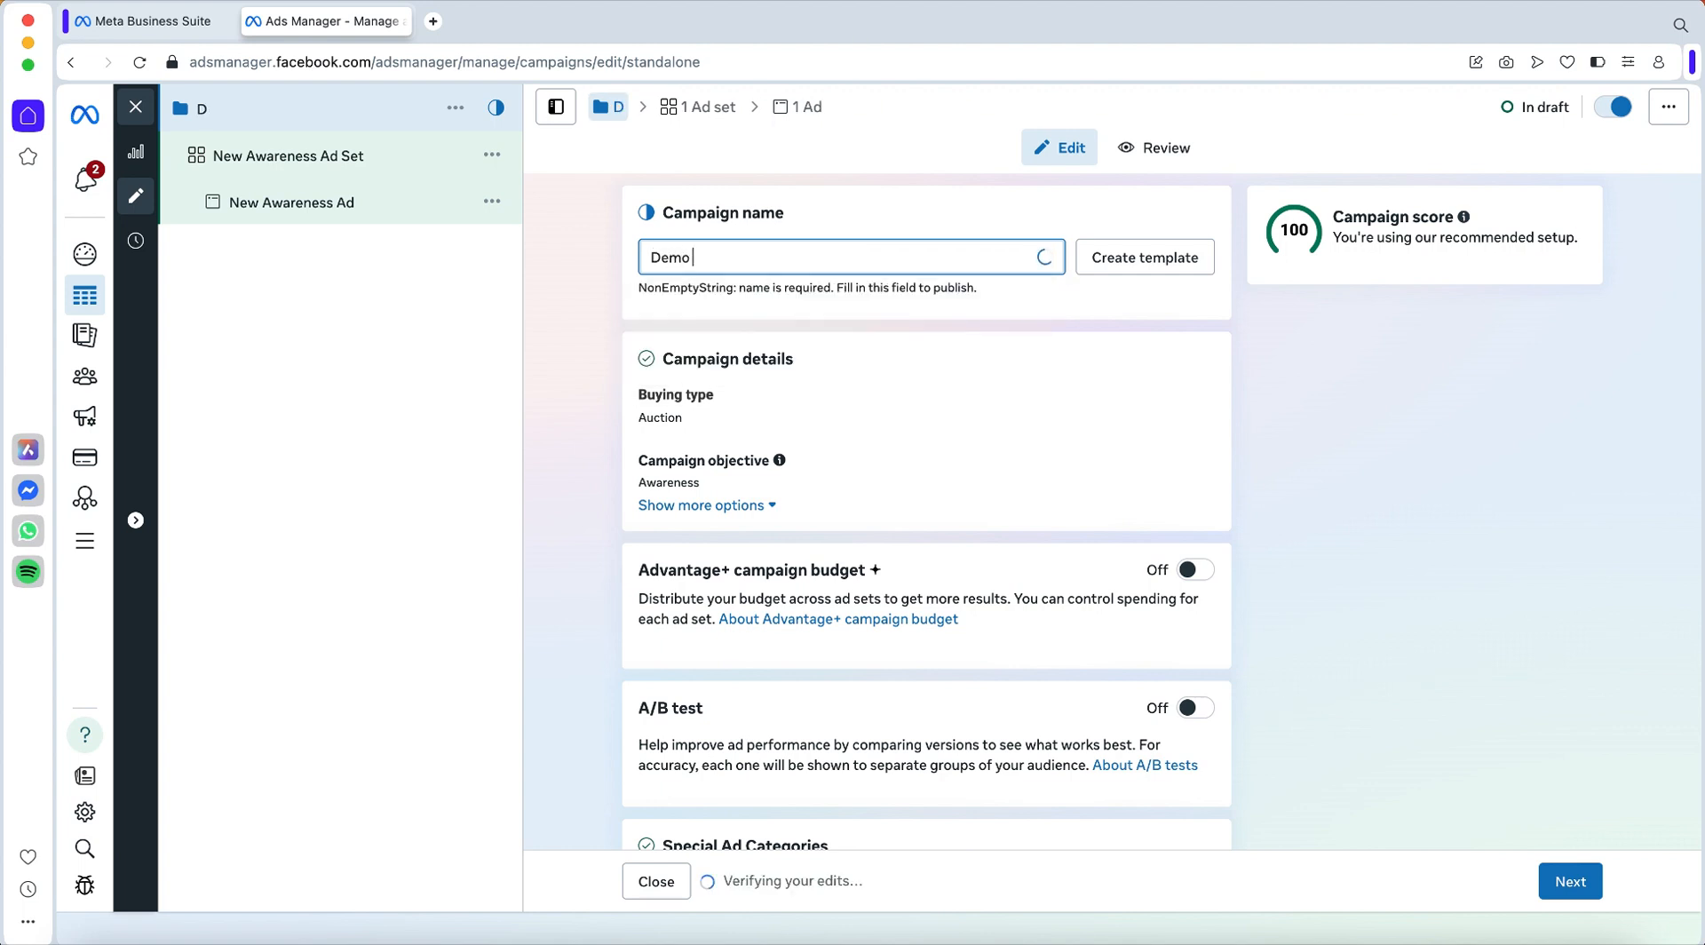
{"action": "type", "text": "class 5"}
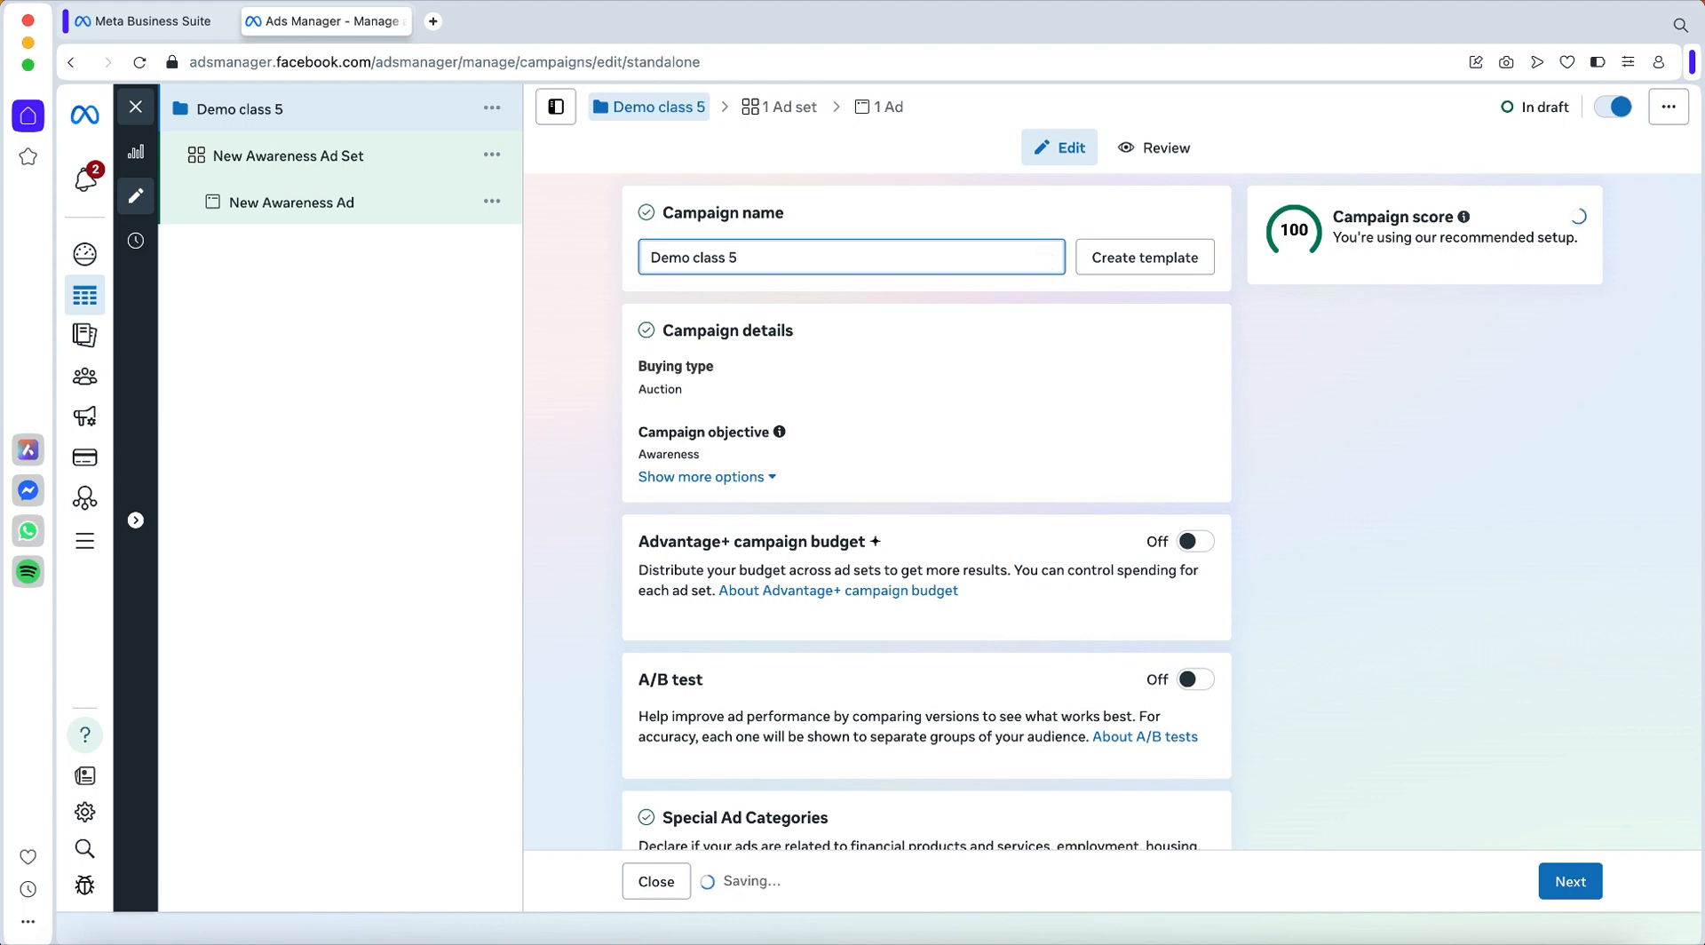
{"action": "left_click", "coordinate": [701, 265]}
{"action": "key", "text": "BackSpace"}
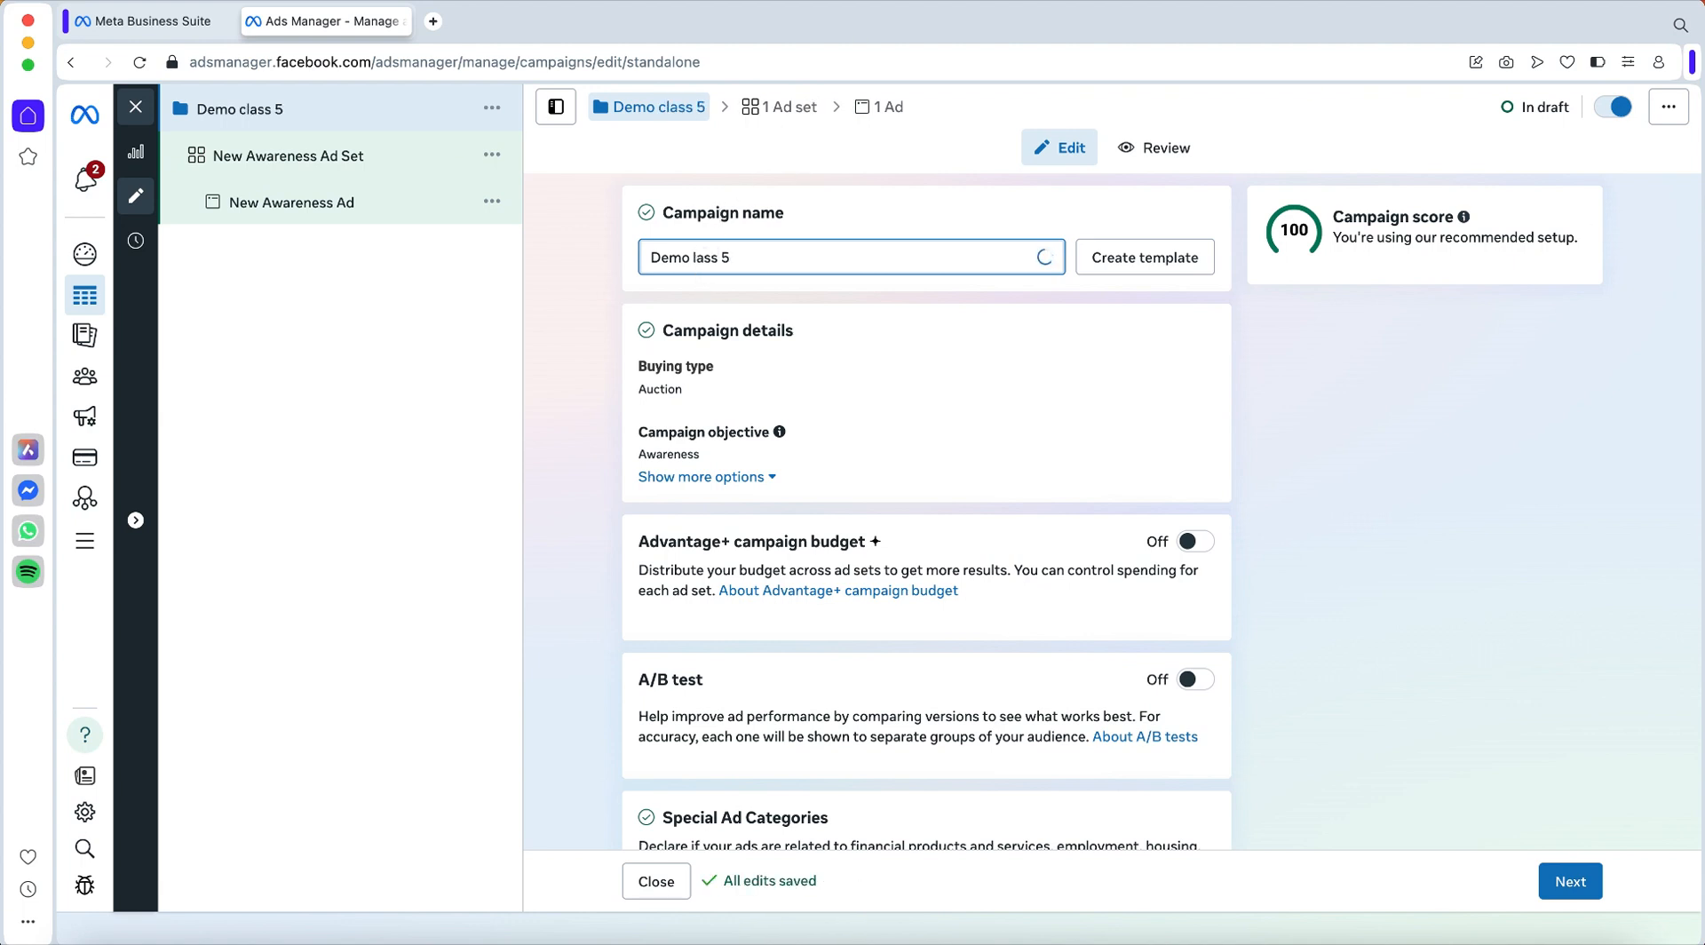
{"action": "type", "text": "C"}
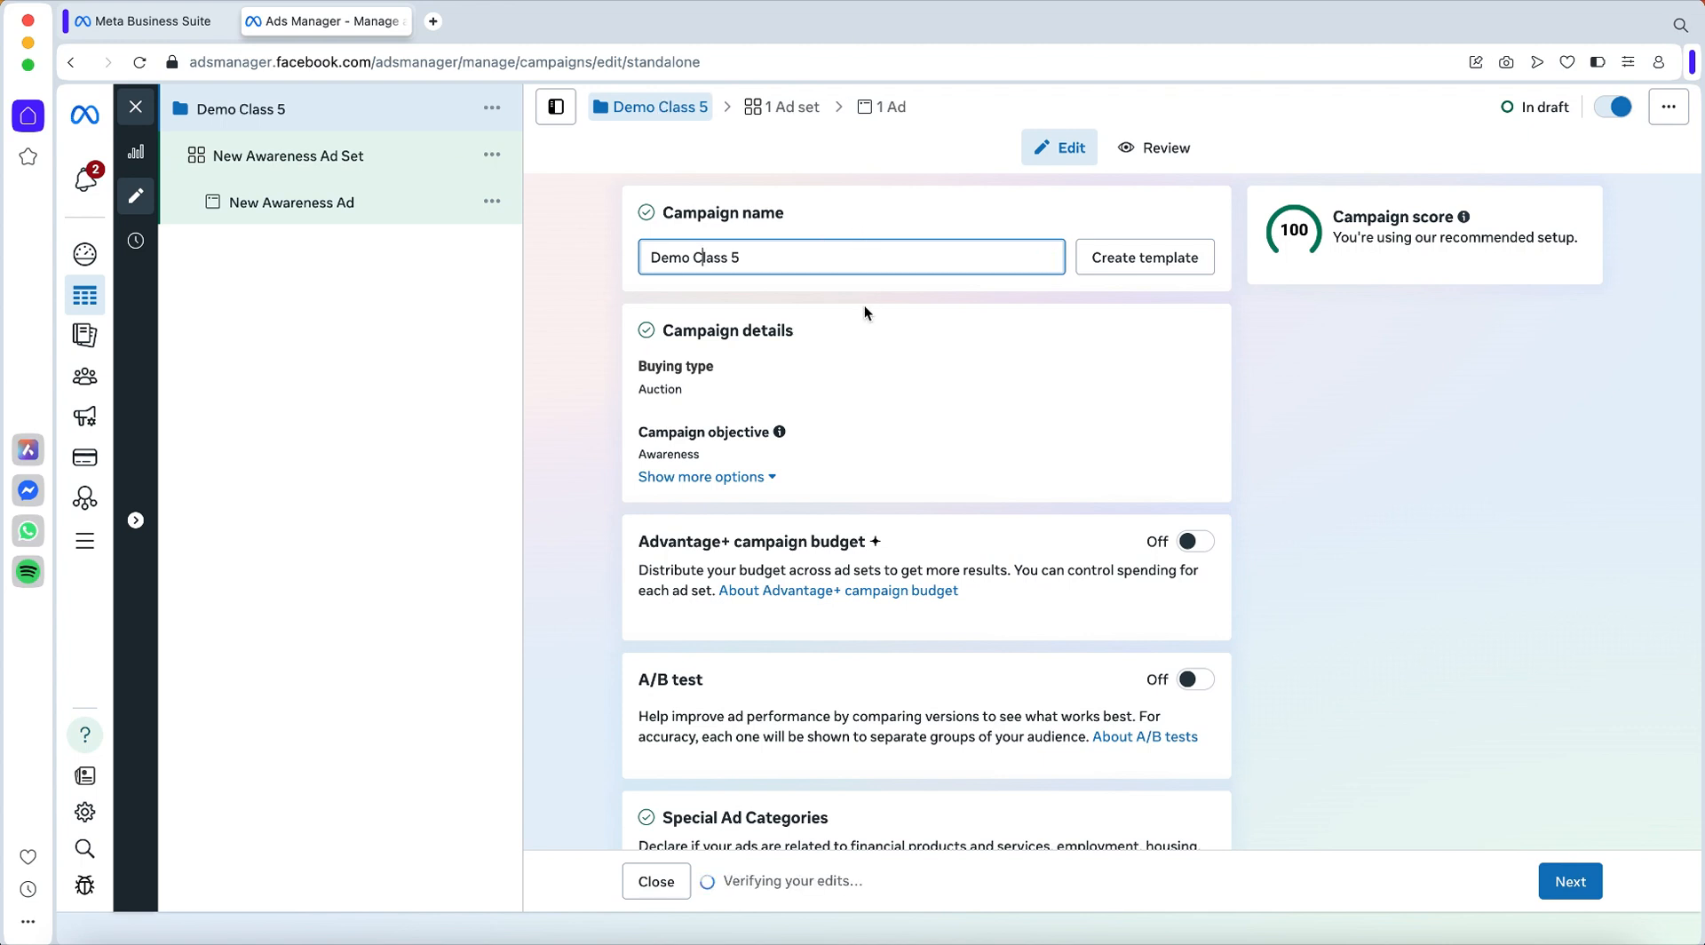
Step: Examine the buying type choices in the campaign details, keeping Auction
{"action": "scroll", "coordinate": [864, 312], "scroll_direction": "down", "scroll_amount": 1}
{"action": "scroll", "coordinate": [865, 311], "scroll_direction": "down", "scroll_amount": 1}
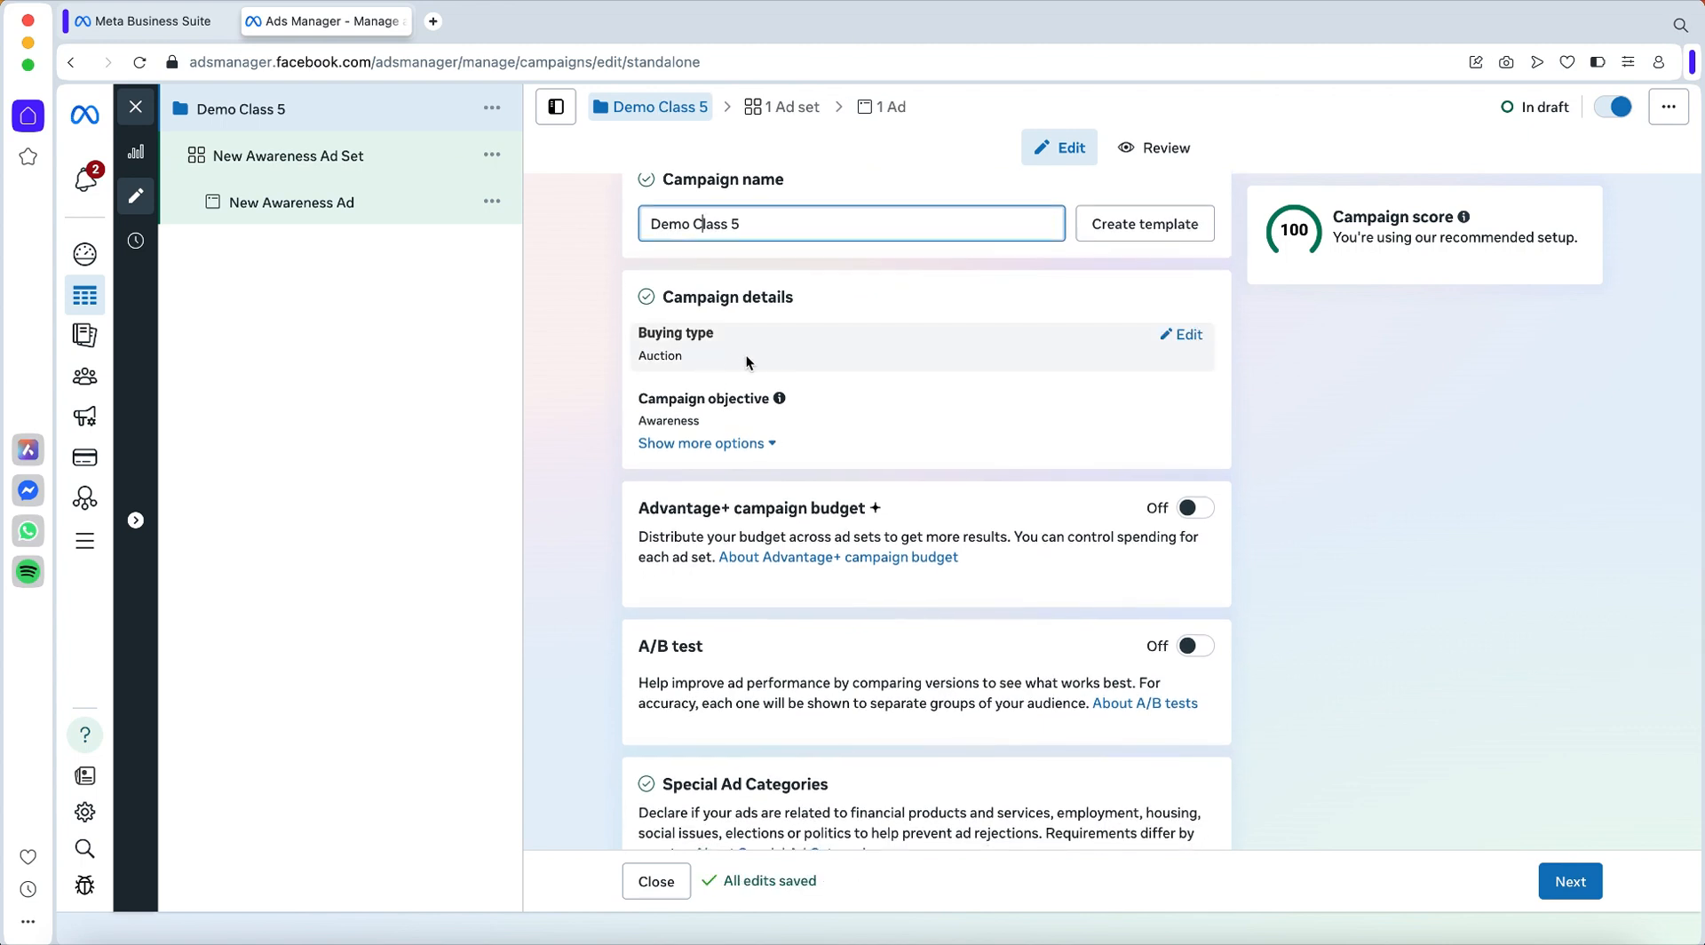
{"action": "left_click", "coordinate": [1199, 336]}
{"action": "left_click", "coordinate": [1192, 382]}
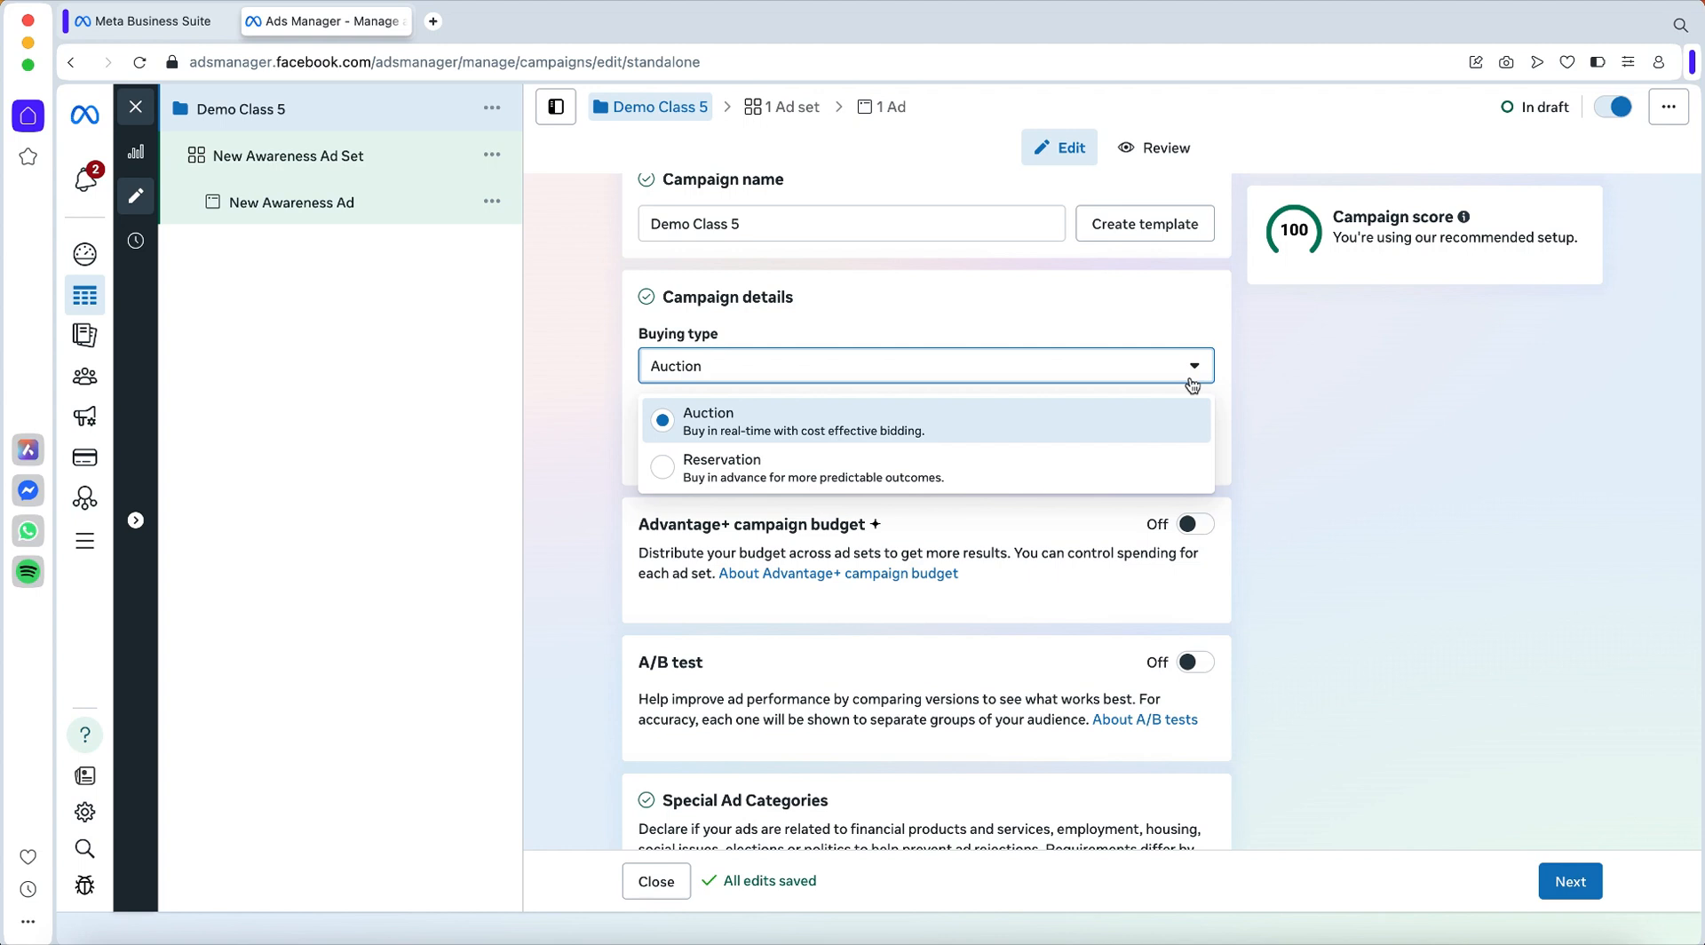
{"action": "left_click", "coordinate": [1173, 307]}
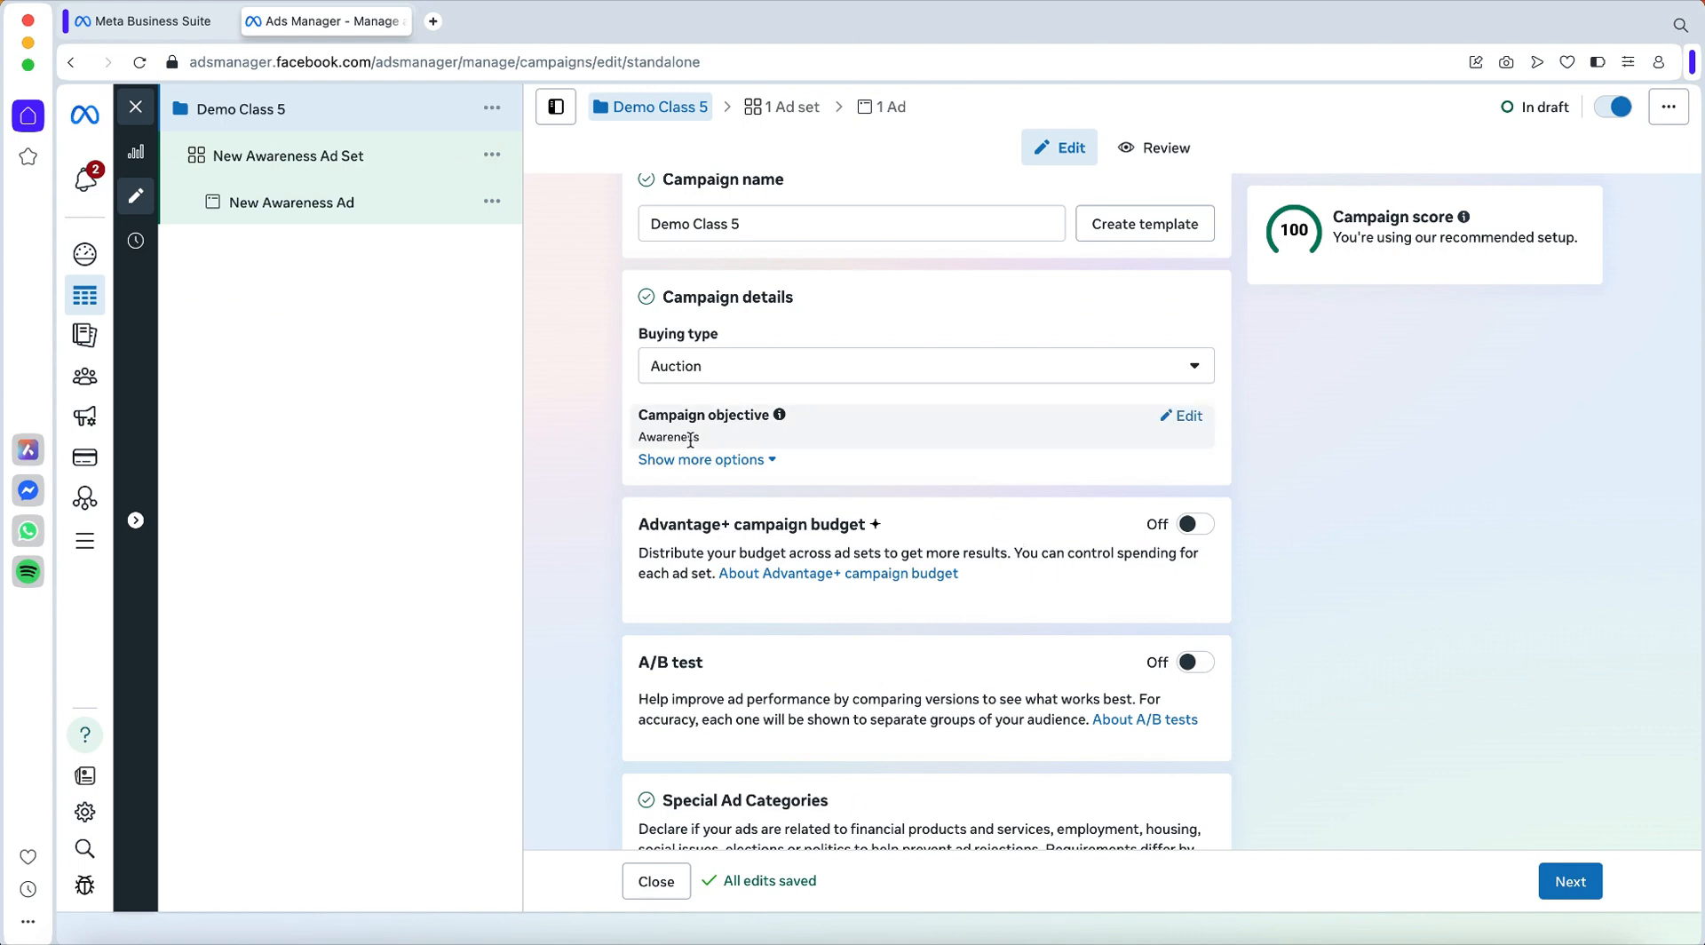
Step: Review the campaign's Advantage+ budget, A/B test and Special Ad Categories settings, including the list of declarable categories
{"action": "scroll", "coordinate": [713, 439], "scroll_direction": "down", "scroll_amount": 1}
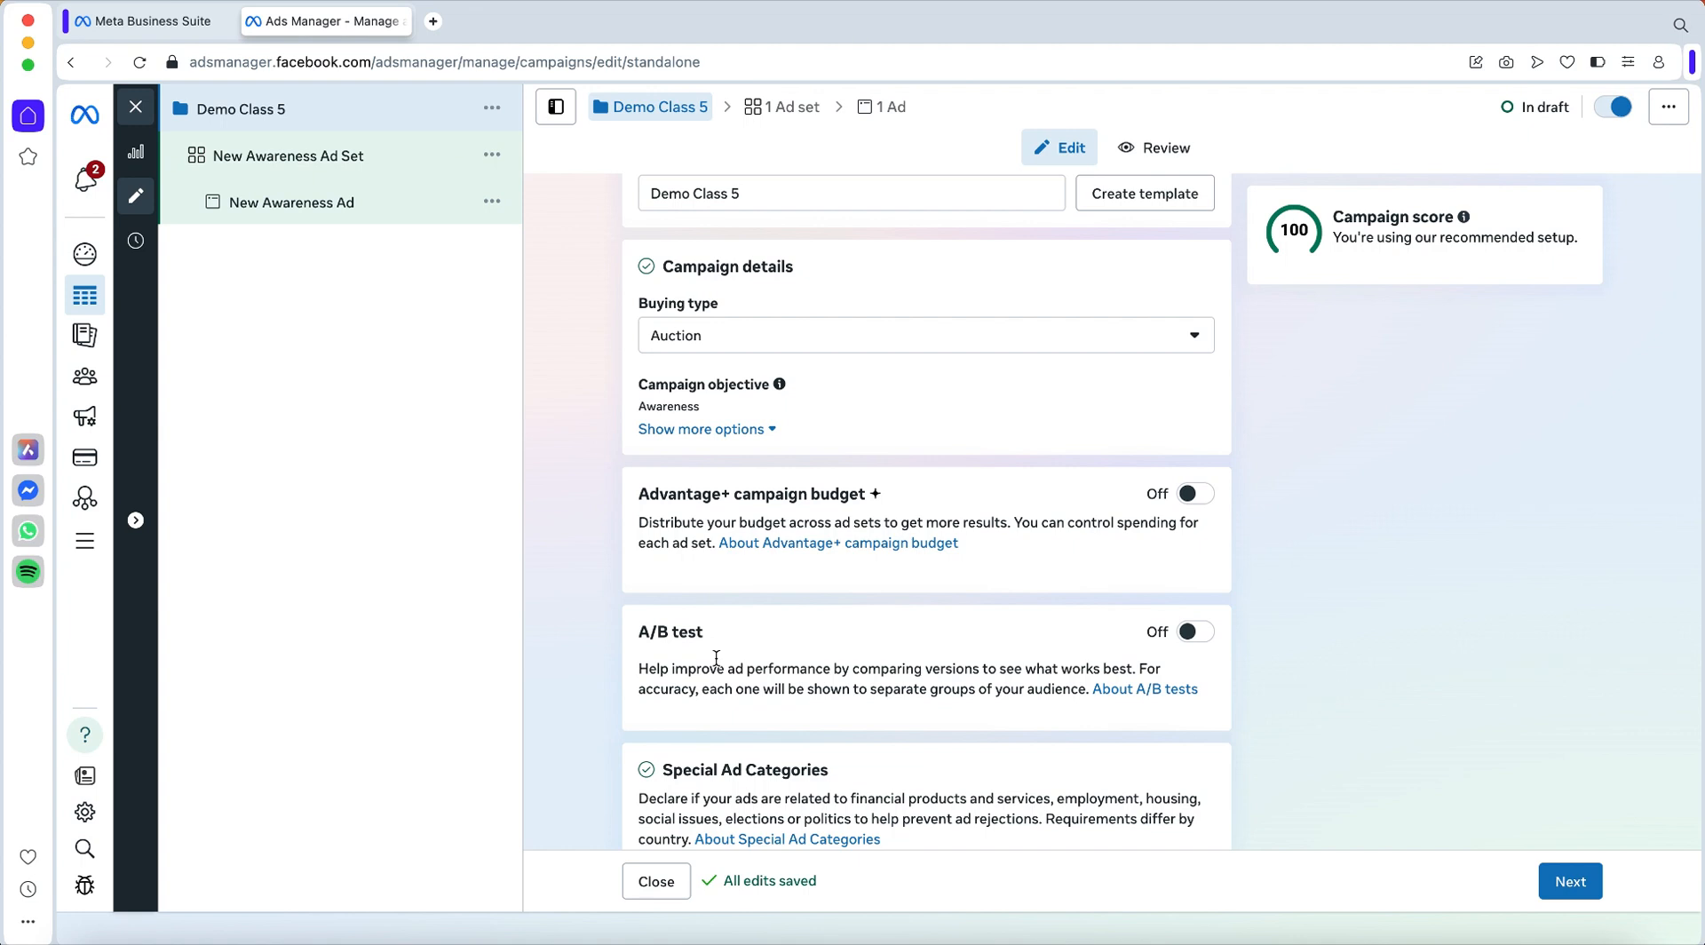
{"action": "scroll", "coordinate": [760, 657], "scroll_direction": "down", "scroll_amount": 2}
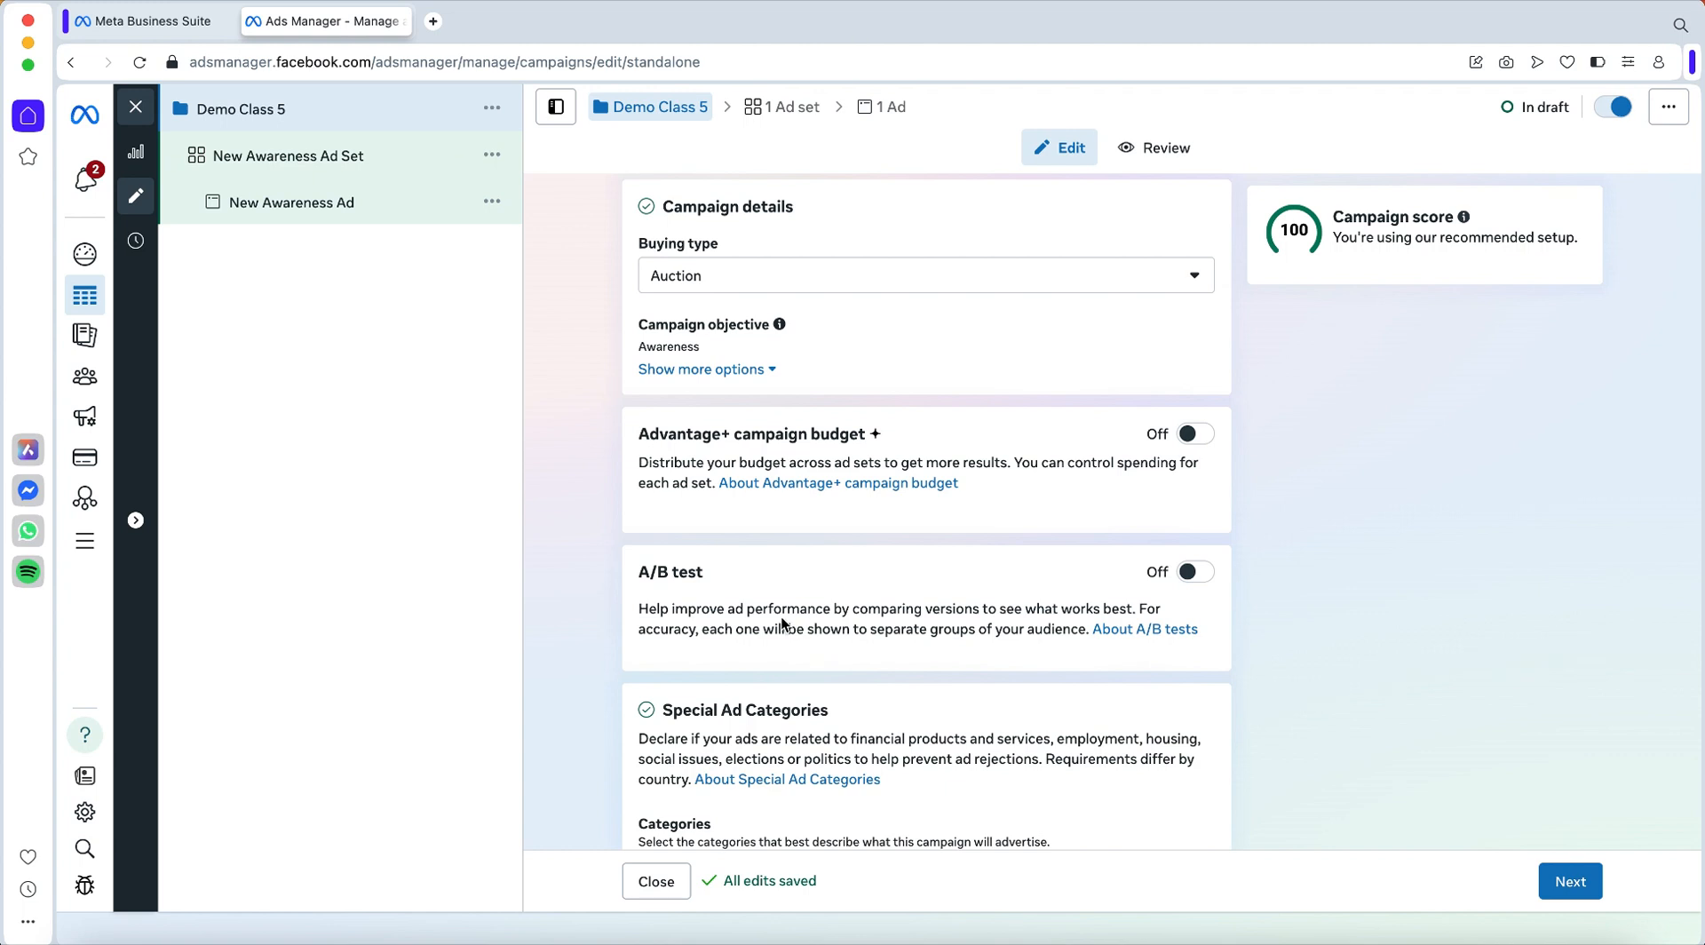
{"action": "scroll", "coordinate": [897, 618], "scroll_direction": "down", "scroll_amount": 2}
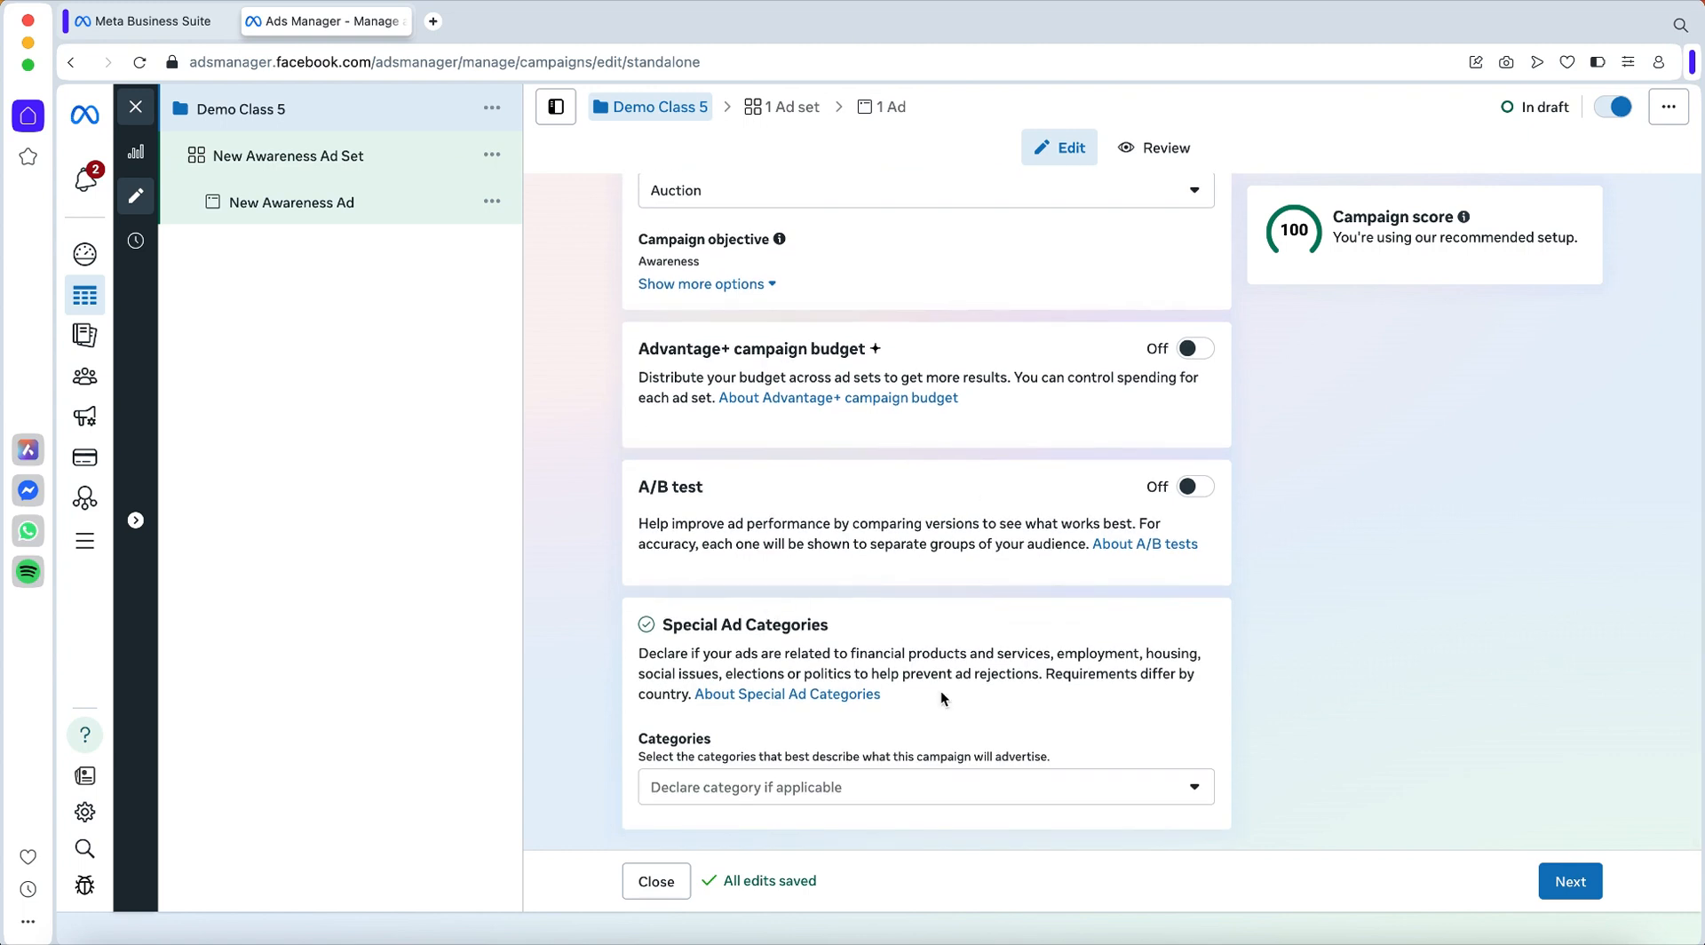
{"action": "left_click", "coordinate": [1197, 789]}
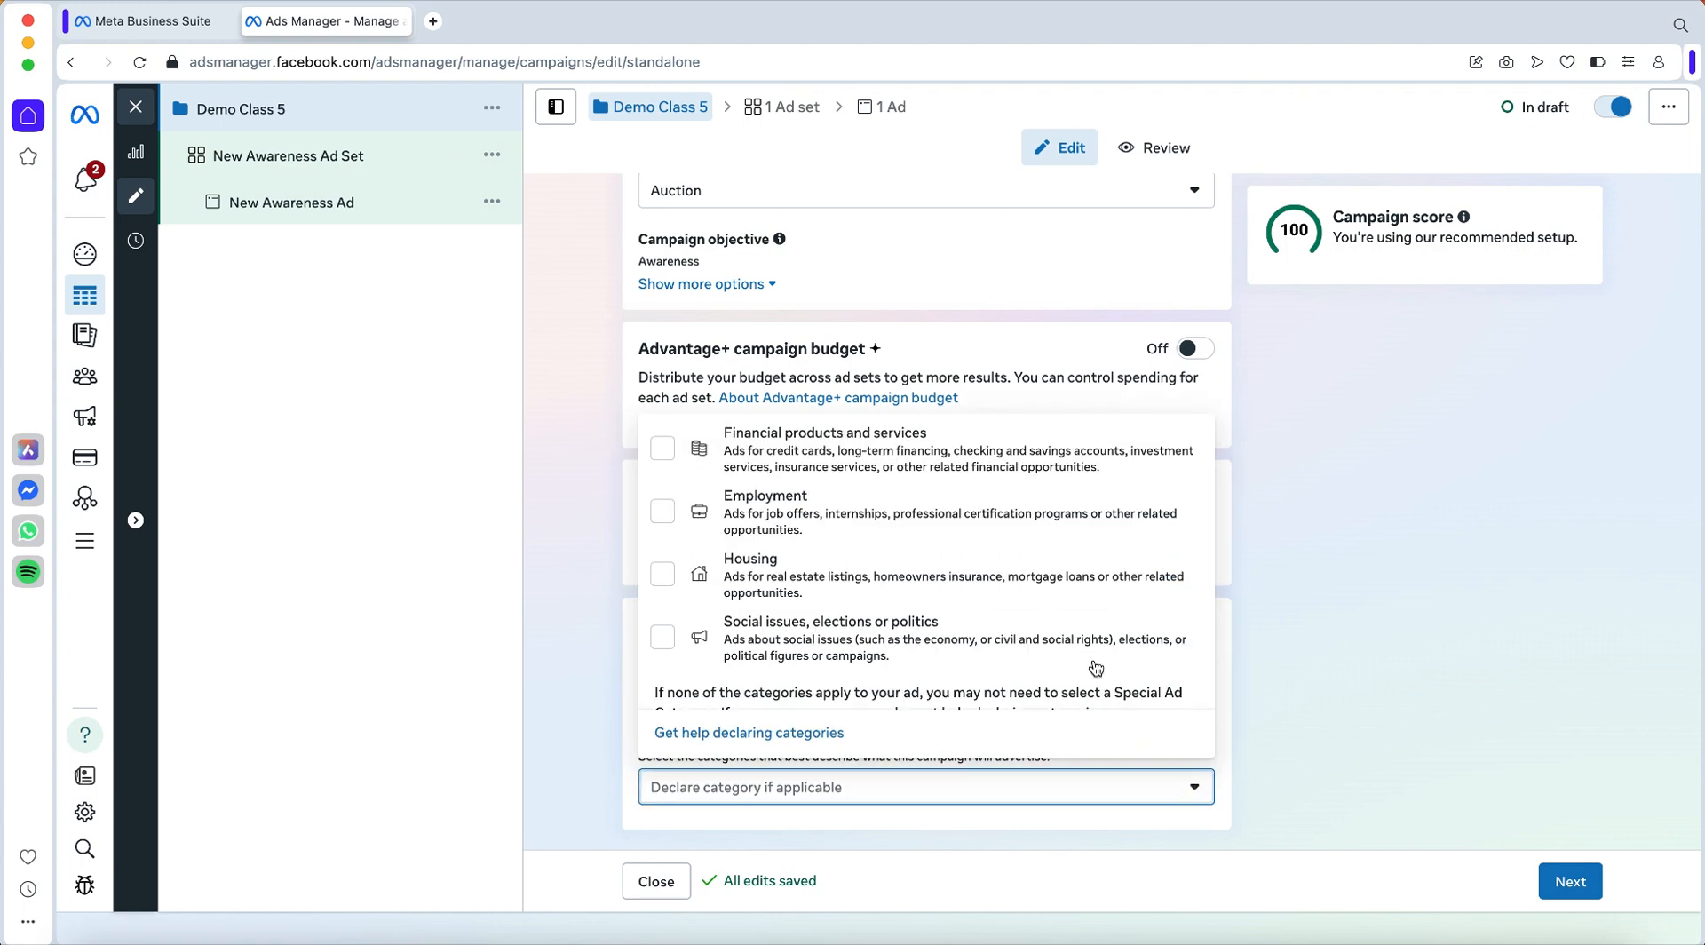
{"action": "scroll", "coordinate": [1081, 637], "scroll_direction": "down", "scroll_amount": 1}
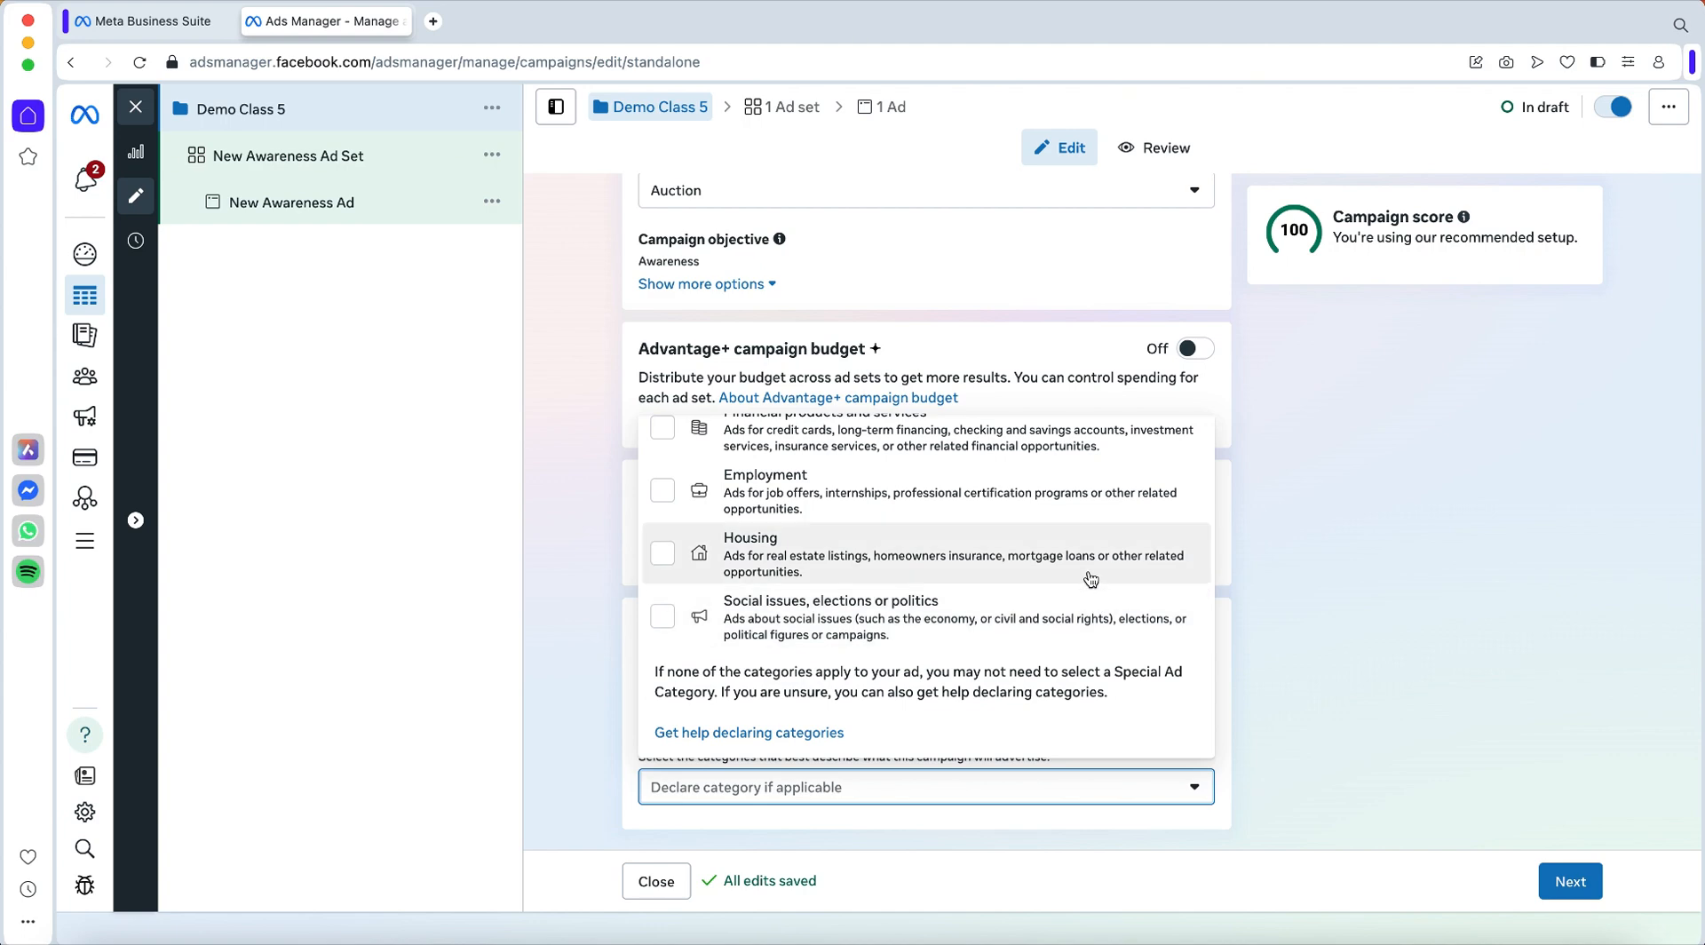
{"action": "left_click", "coordinate": [1304, 626]}
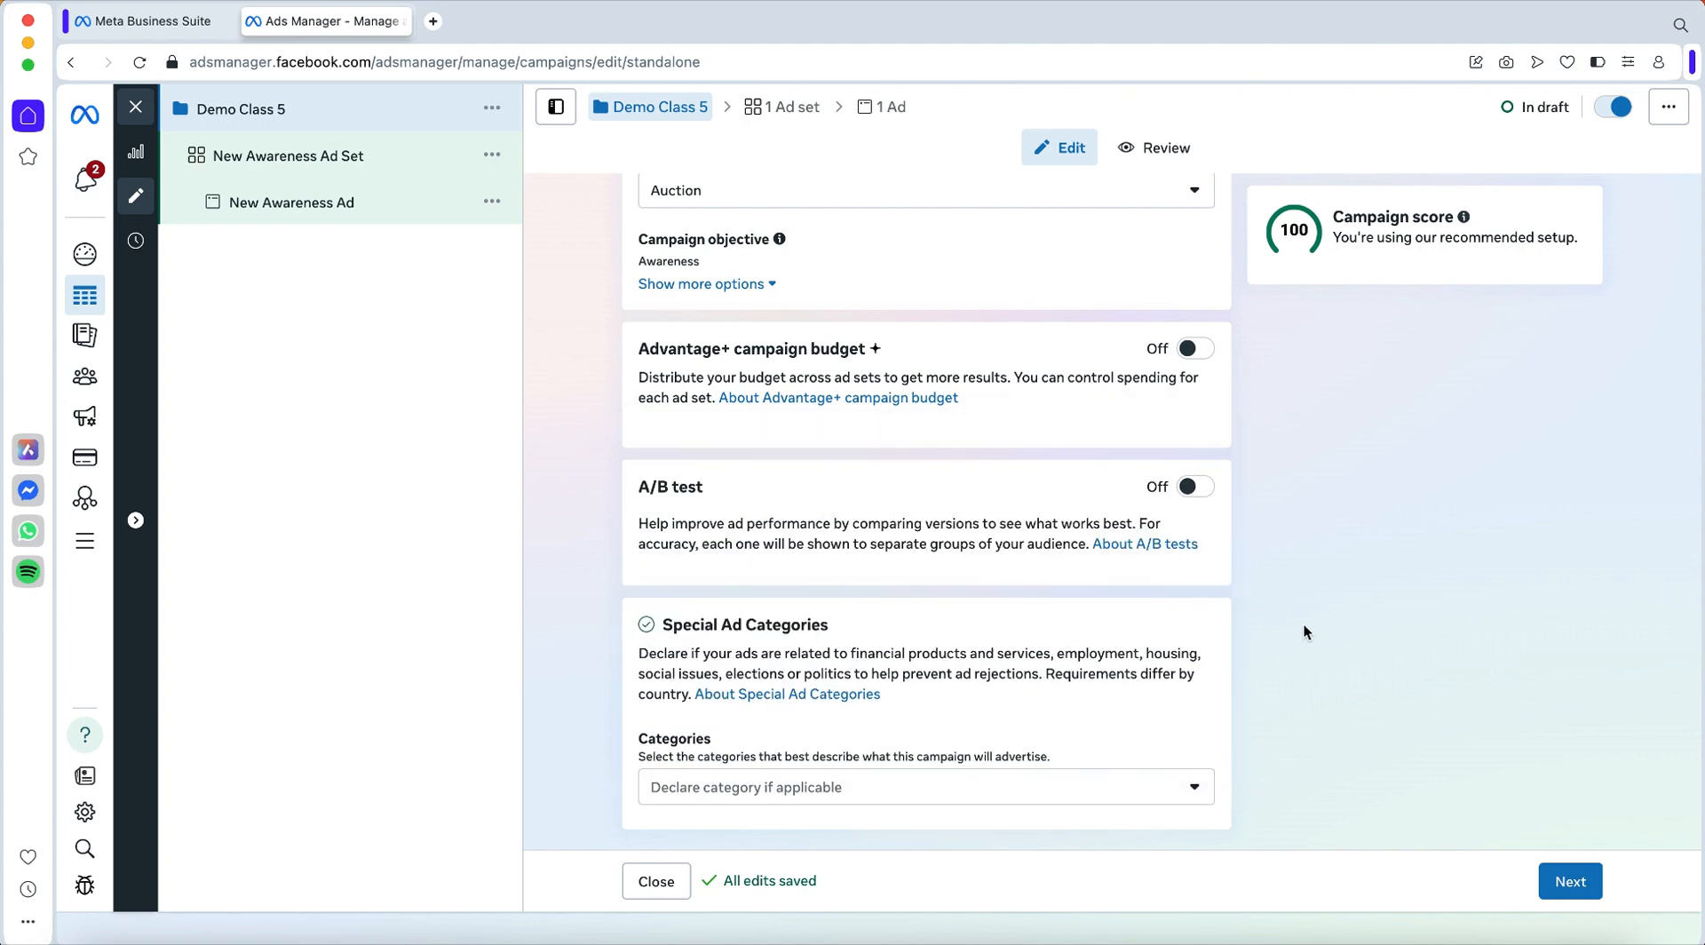
{"action": "scroll", "coordinate": [1084, 551], "scroll_direction": "up", "scroll_amount": 5}
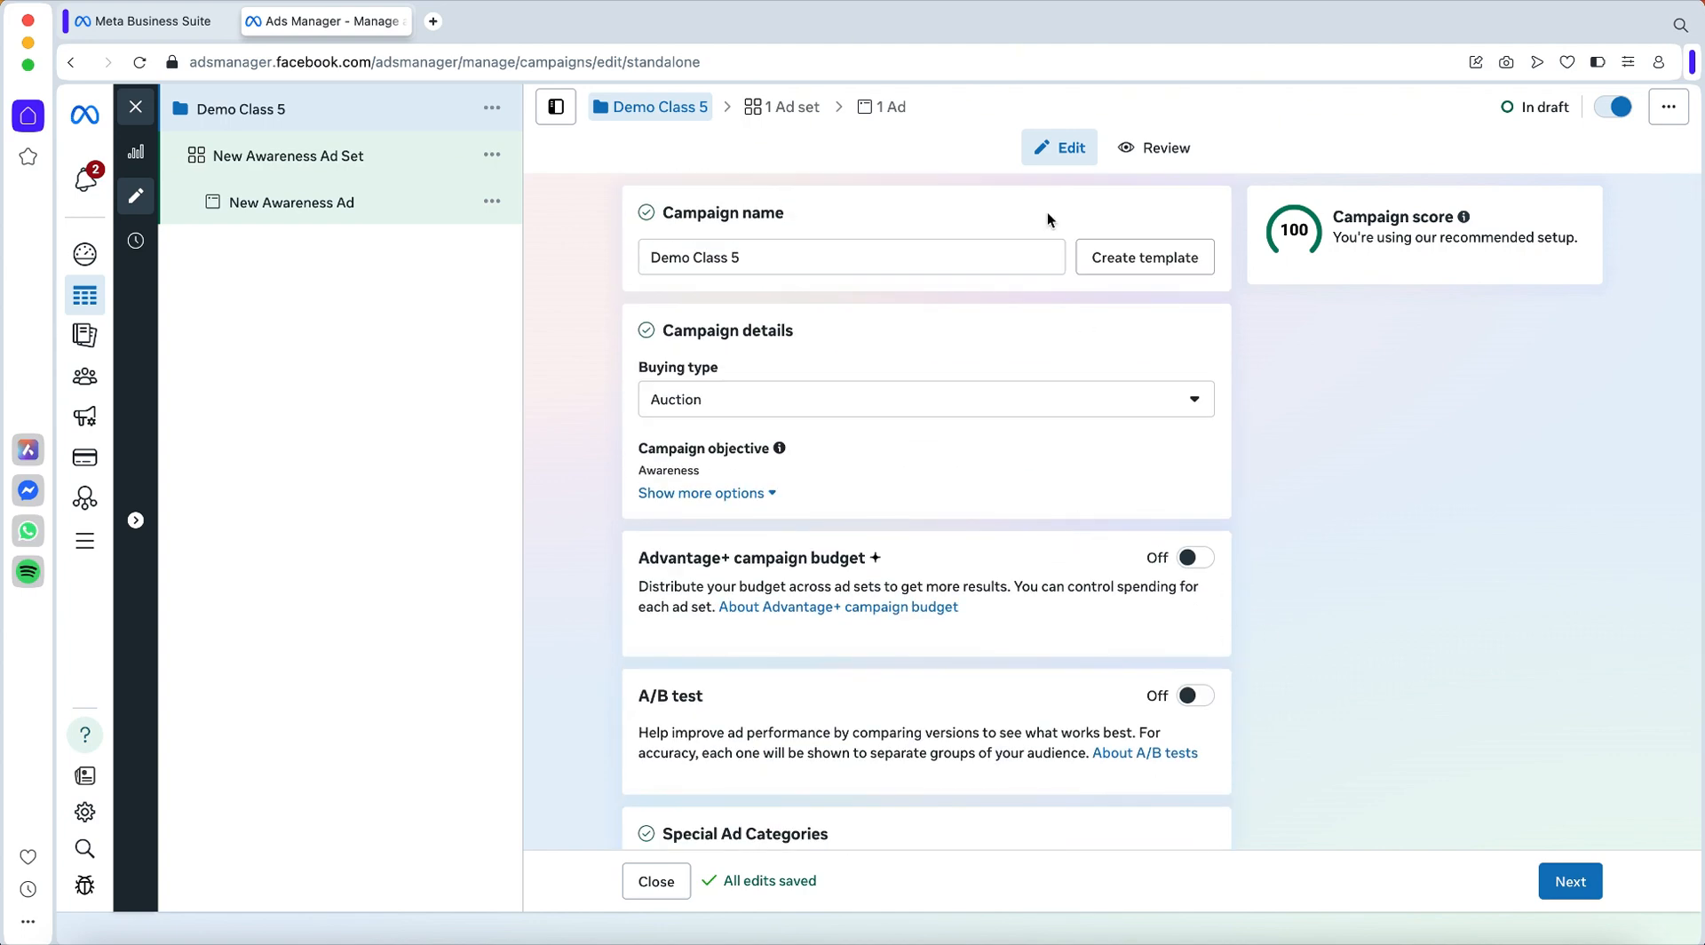
{"action": "scroll", "coordinate": [973, 491], "scroll_direction": "down", "scroll_amount": 2}
{"action": "scroll", "coordinate": [973, 493], "scroll_direction": "down", "scroll_amount": 1}
Step: Continue to the ad set level and rename the ad set as "USA DEMO"
{"action": "left_click", "coordinate": [1563, 884]}
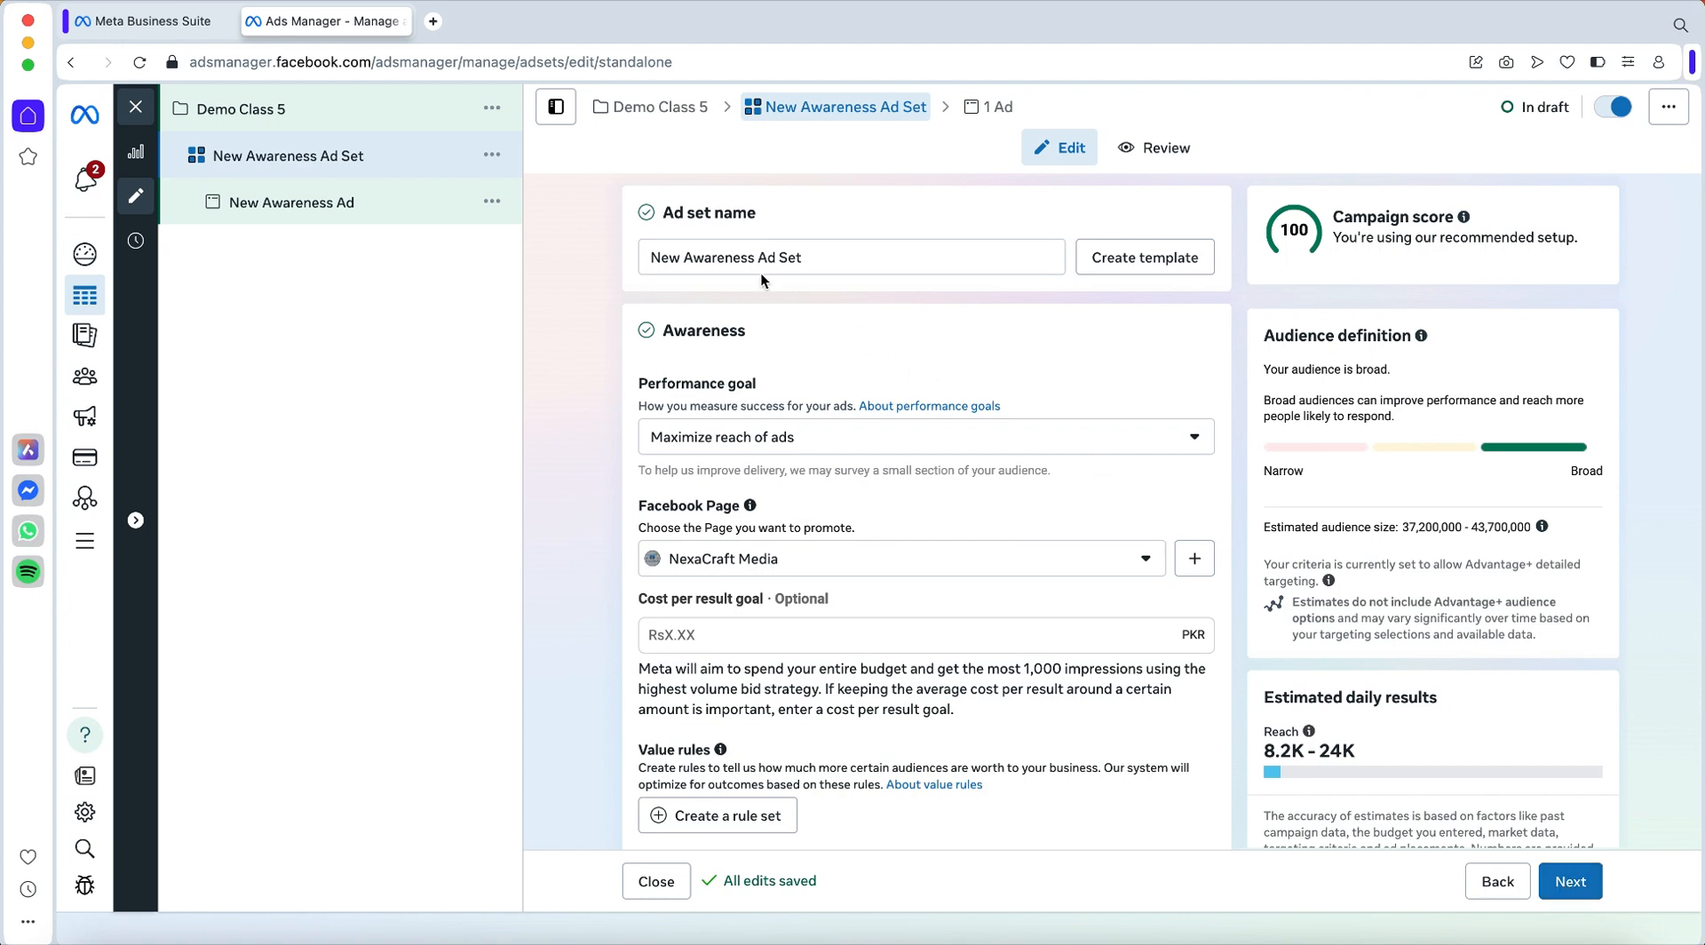
{"action": "left_click", "coordinate": [802, 261]}
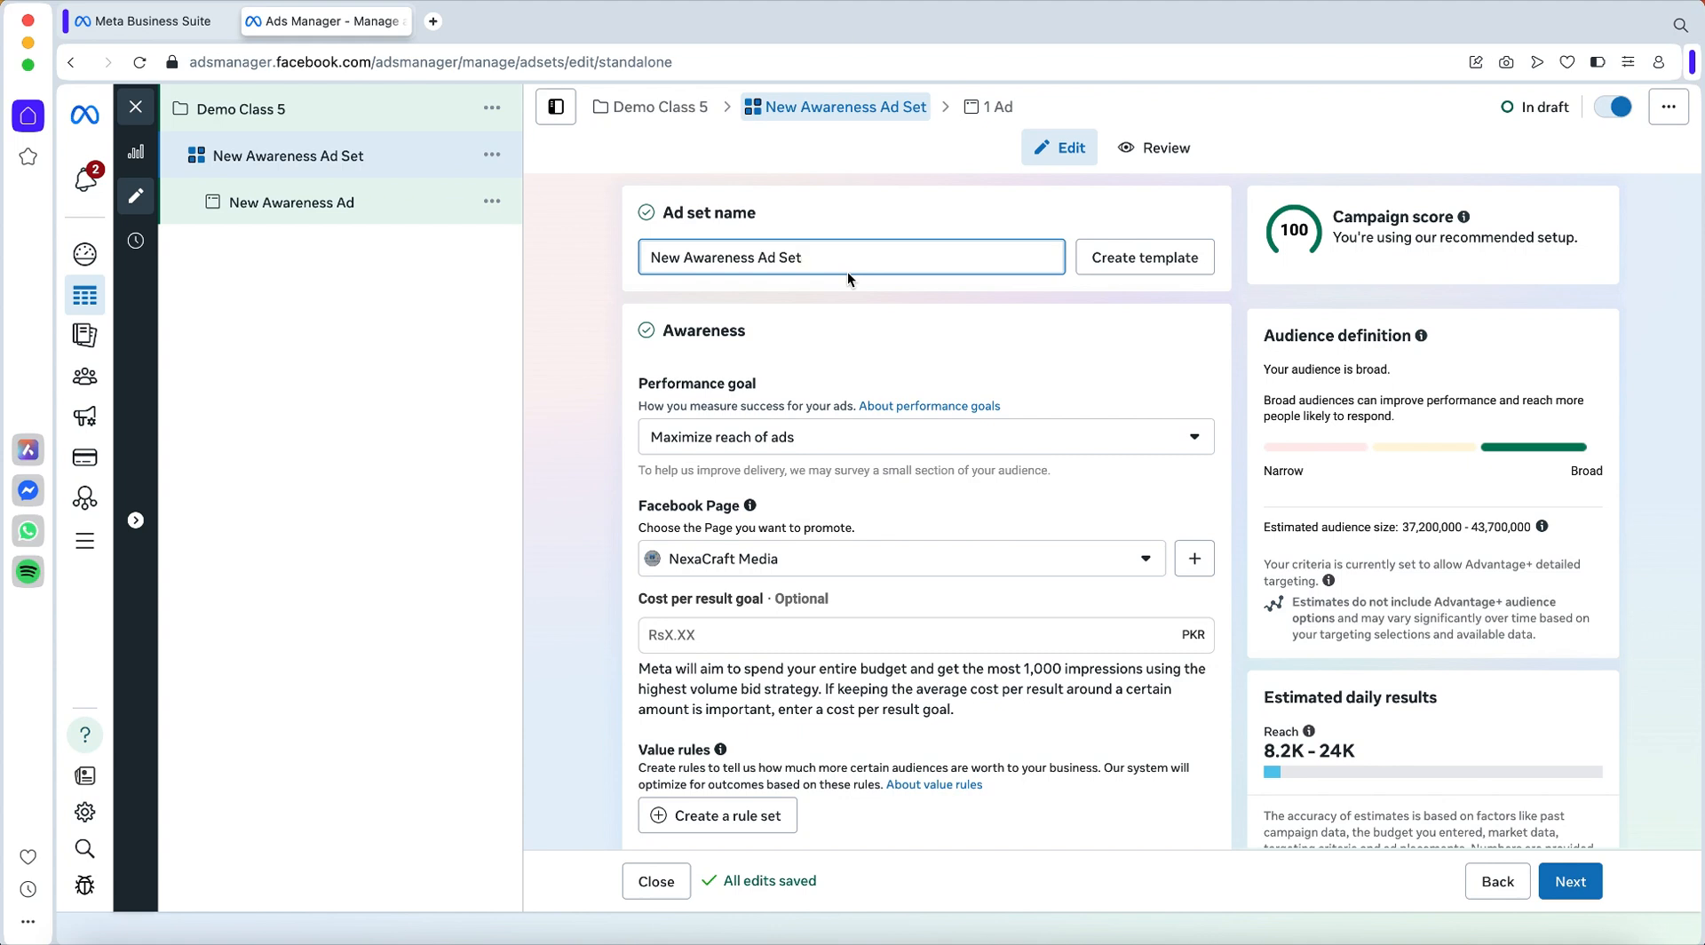
{"action": "key", "text": "BackSpace"}
{"action": "key", "text": "BackSpace"}
{"action": "key", "text": "BackSpace"}
{"action": "key", "text": "BackSpace"}
{"action": "key", "text": "BackSpace"}
{"action": "key", "text": "BackSpace"}
{"action": "key", "text": "BackSpace"}
{"action": "key", "text": "BackSpace"}
{"action": "key", "text": "BackSpace"}
{"action": "key", "text": "BackSpace"}
{"action": "key", "text": "BackSpace"}
{"action": "key", "text": "BackSpace"}
{"action": "key", "text": "BackSpace"}
{"action": "key", "text": "BackSpace"}
{"action": "key", "text": "BackSpace"}
{"action": "key", "text": "BackSpace"}
{"action": "key", "text": "BackSpace"}
{"action": "key", "text": "BackSpace"}
{"action": "key", "text": "BackSpace"}
{"action": "key", "text": "BackSpace"}
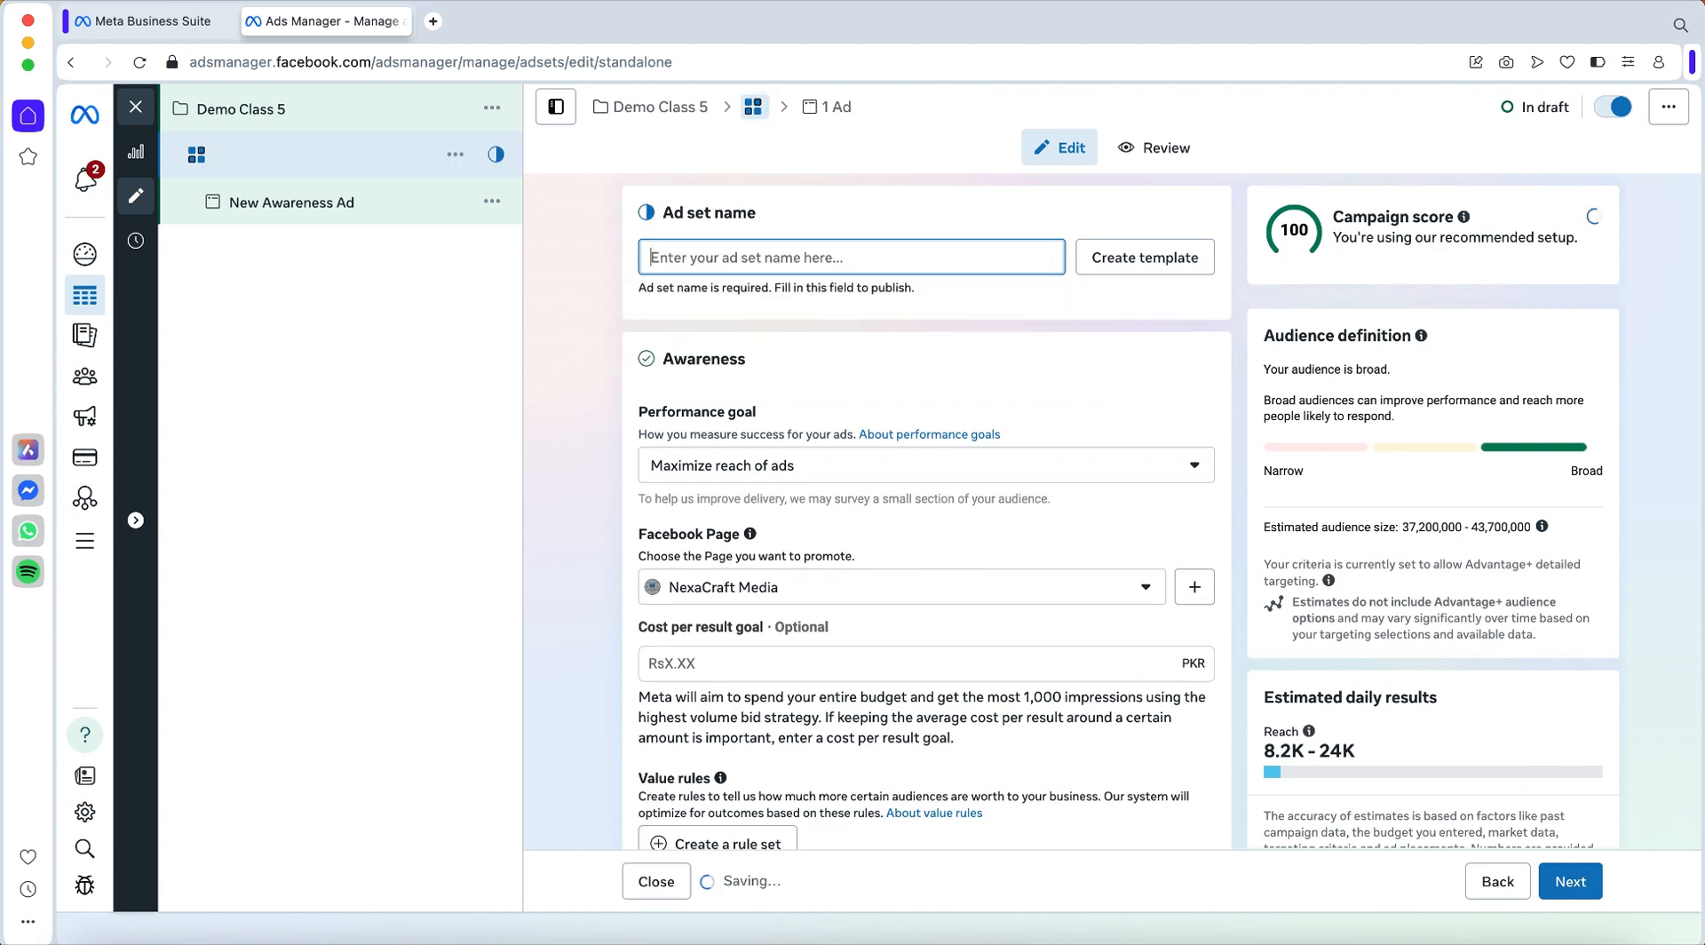
{"action": "type", "text": "u"}
{"action": "key", "text": "BackSpace"}
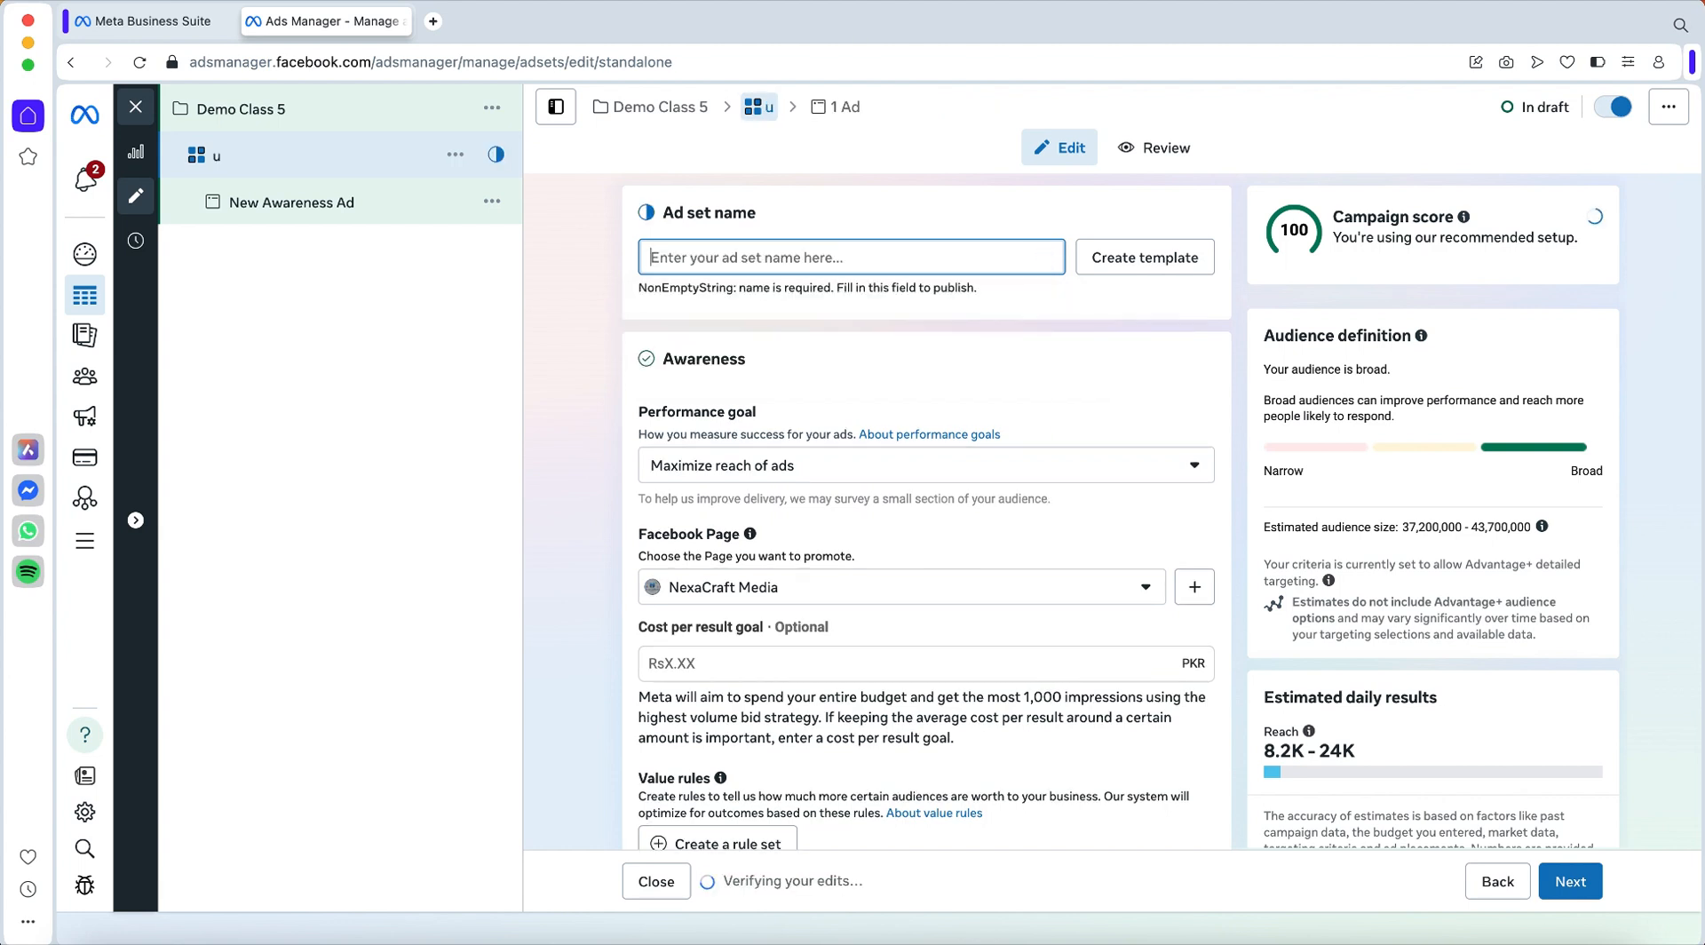
{"action": "type", "text": "USA"}
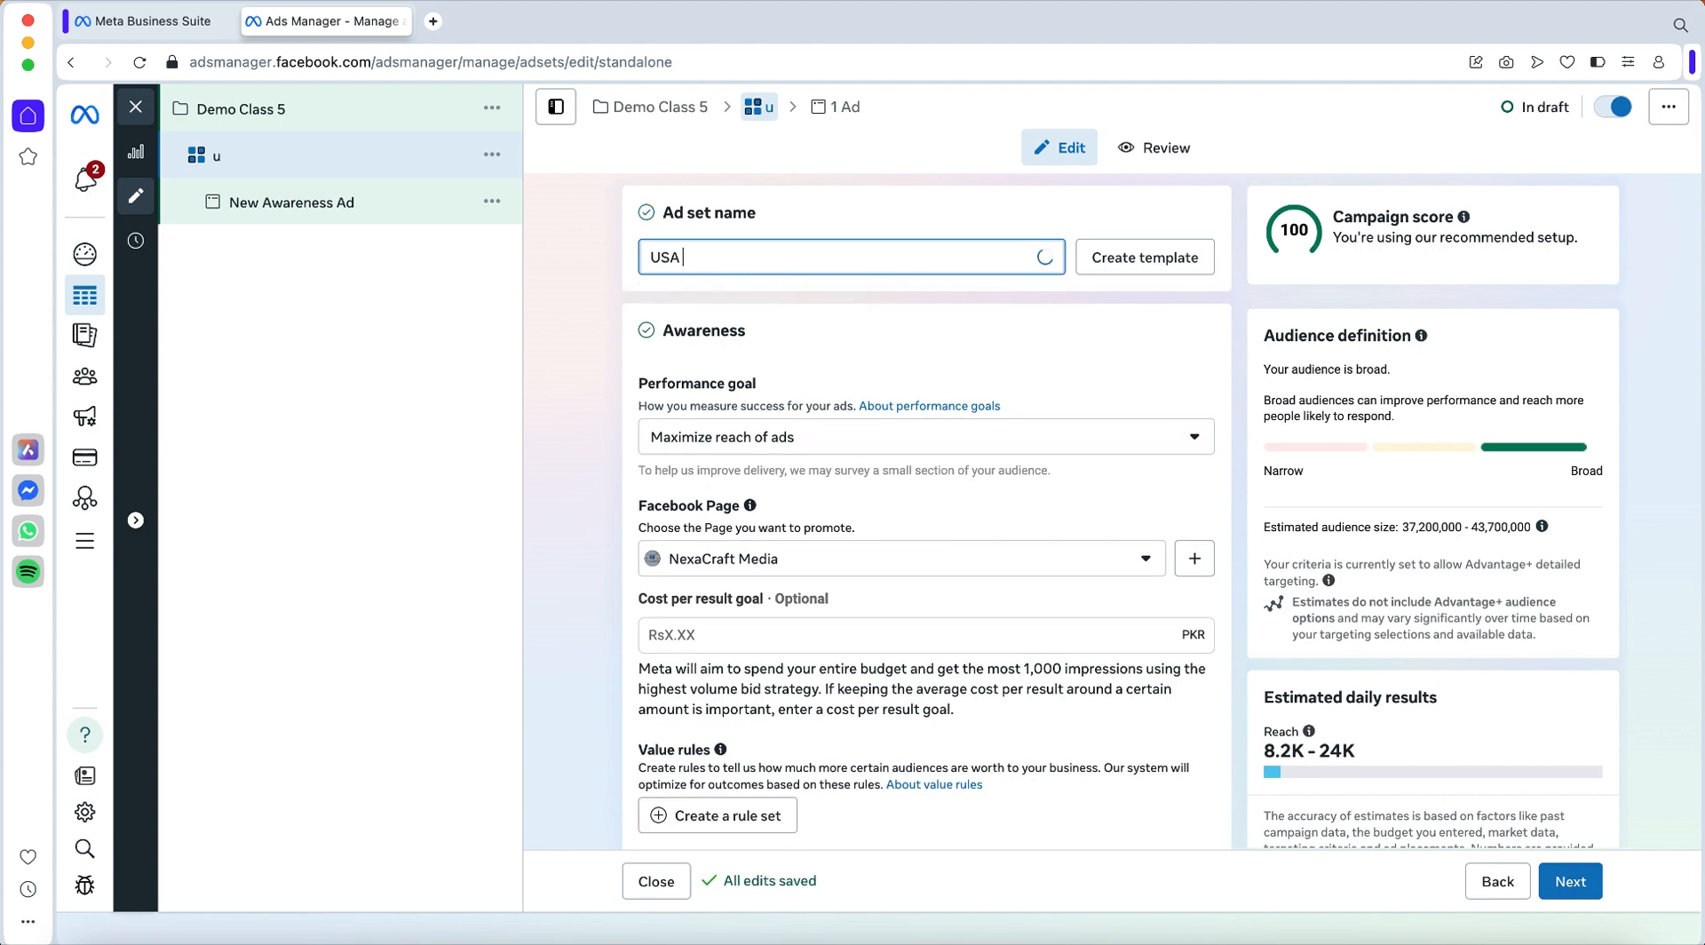
{"action": "type", "text": " DEMO"}
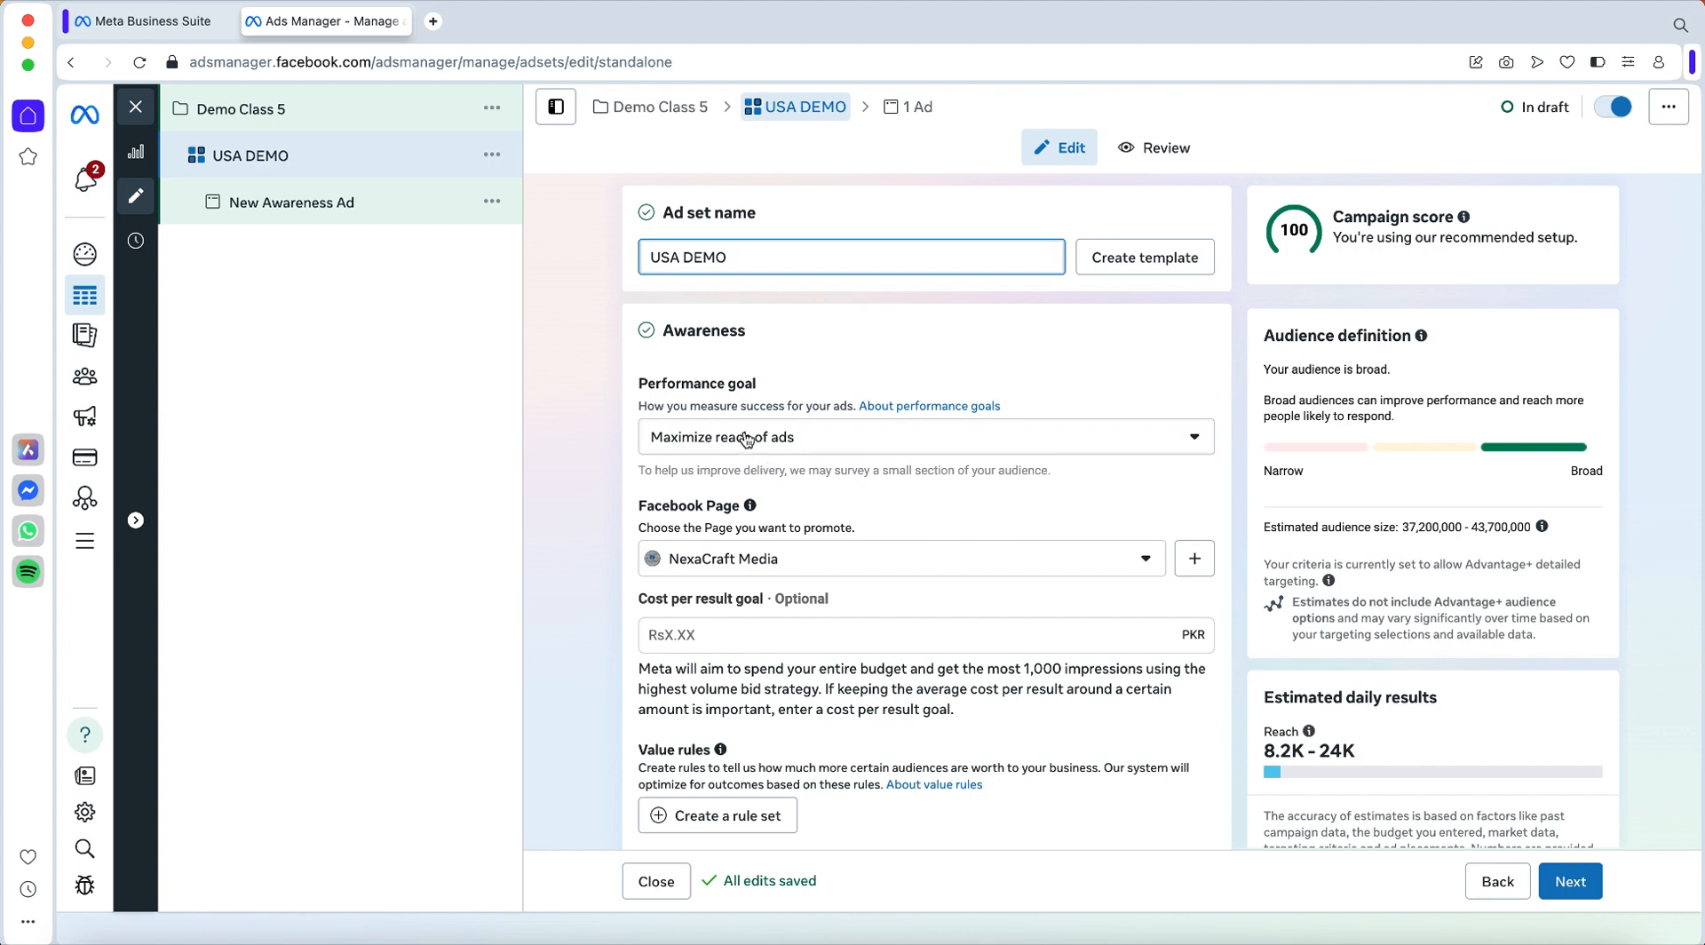
Step: Examine the ad set's performance goal choices, Facebook Page list, cost per result goal and value rules
{"action": "left_click", "coordinate": [830, 443]}
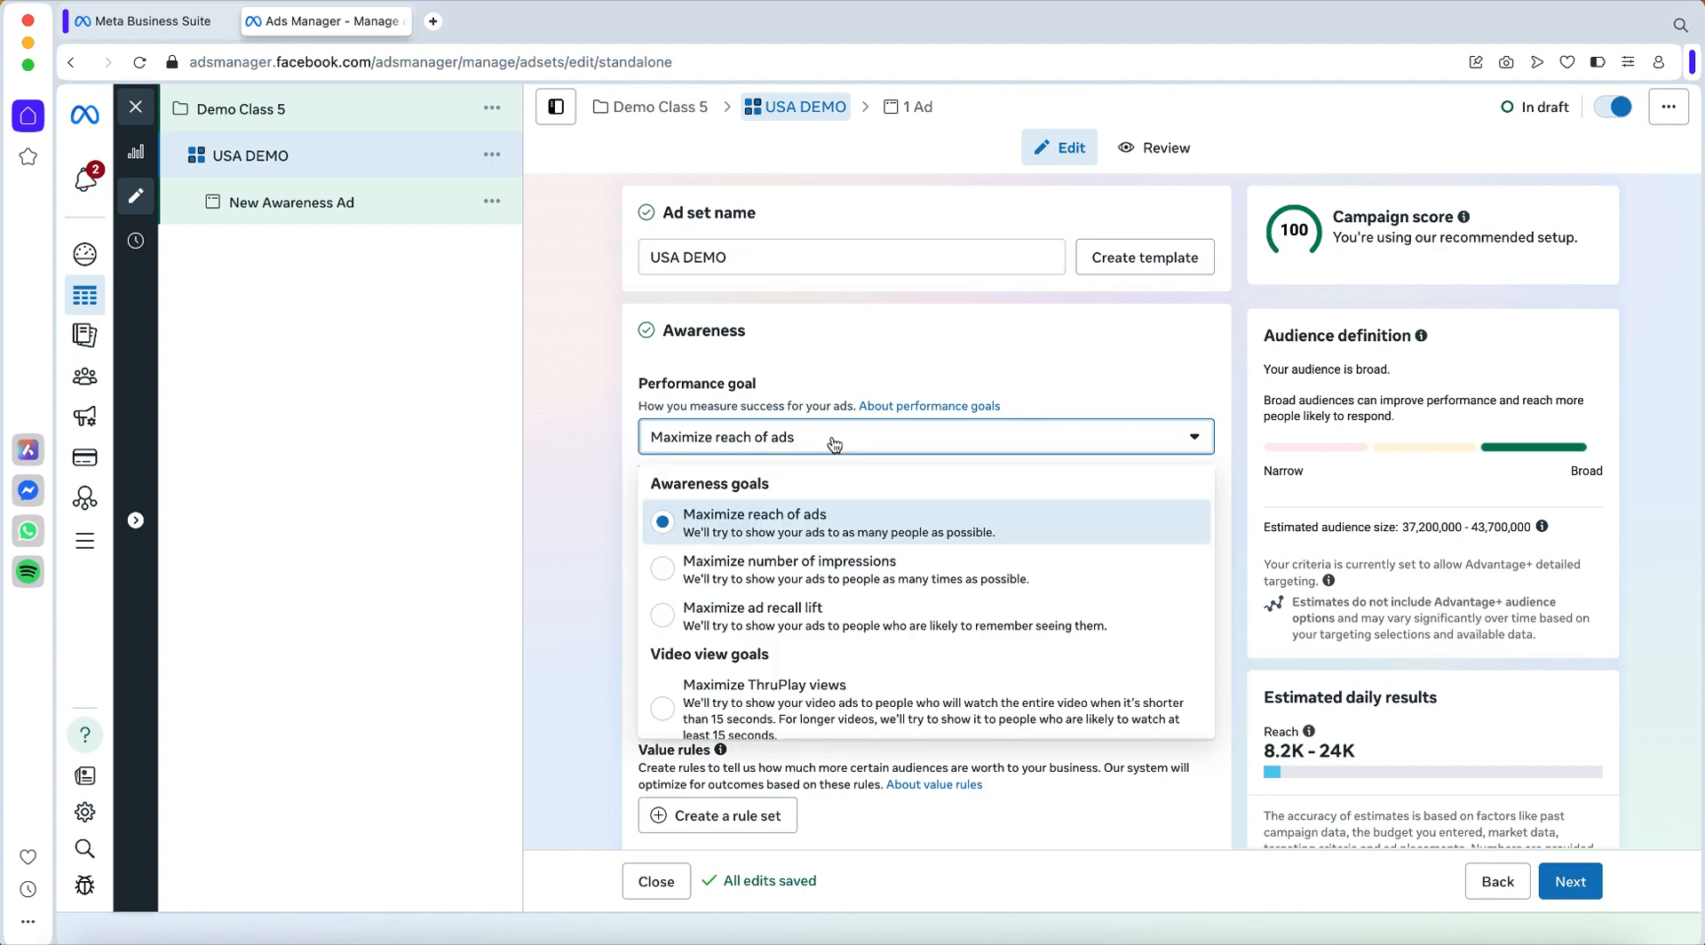
{"action": "left_click", "coordinate": [834, 444]}
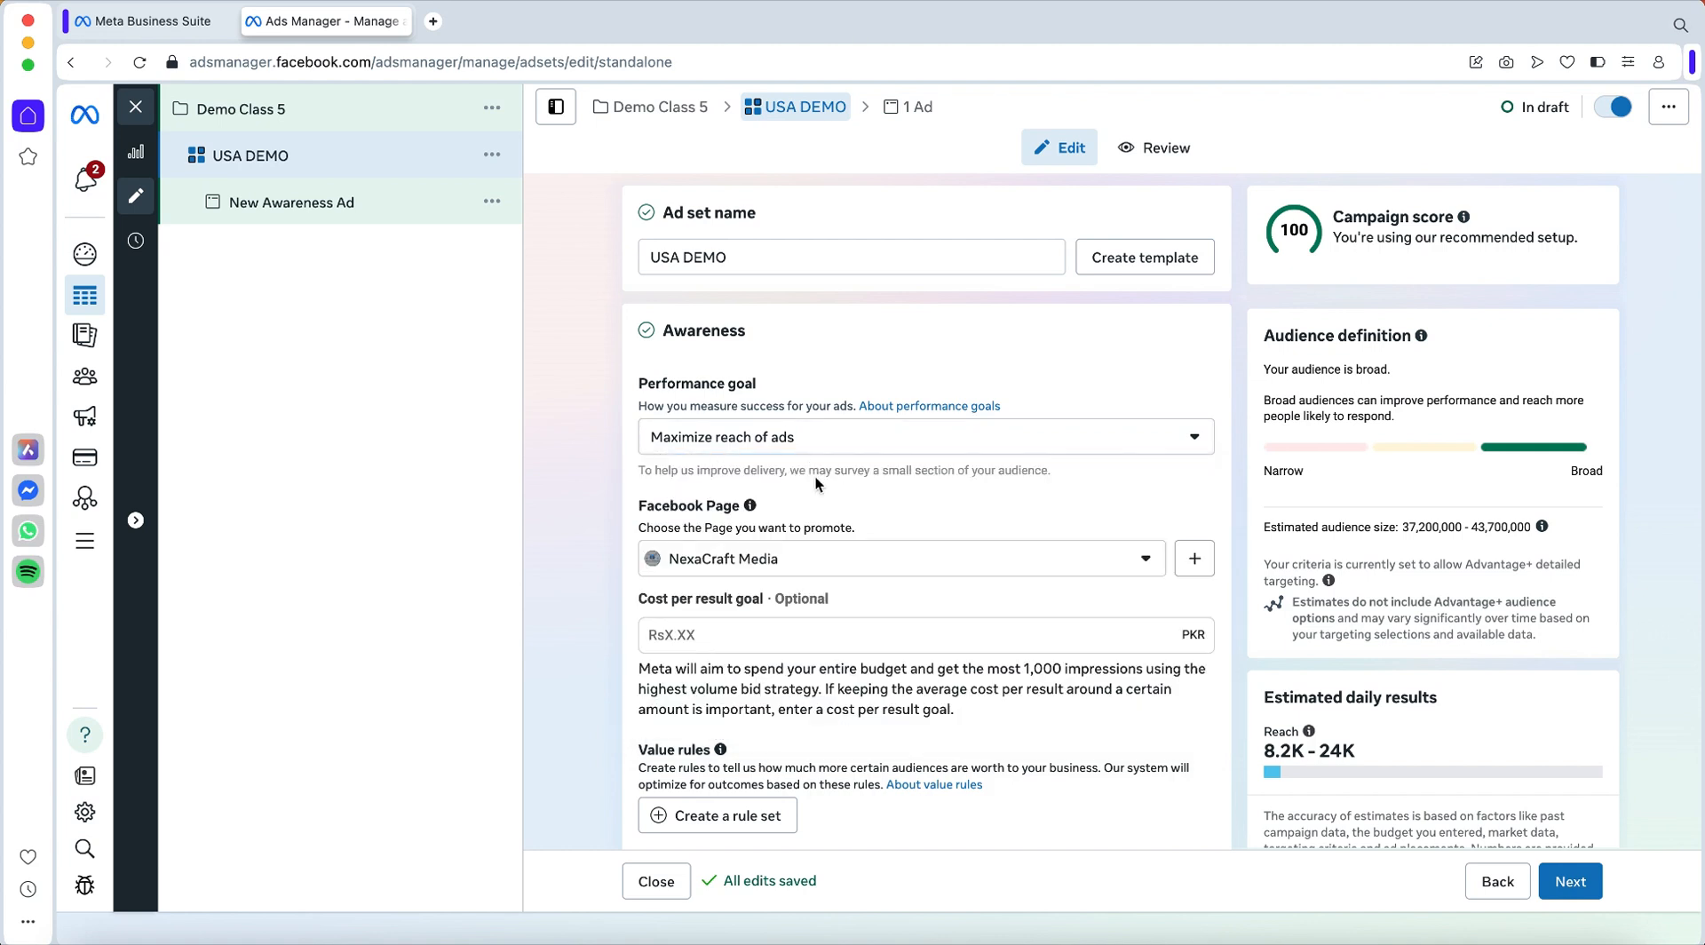
{"action": "scroll", "coordinate": [816, 477], "scroll_direction": "down", "scroll_amount": 2}
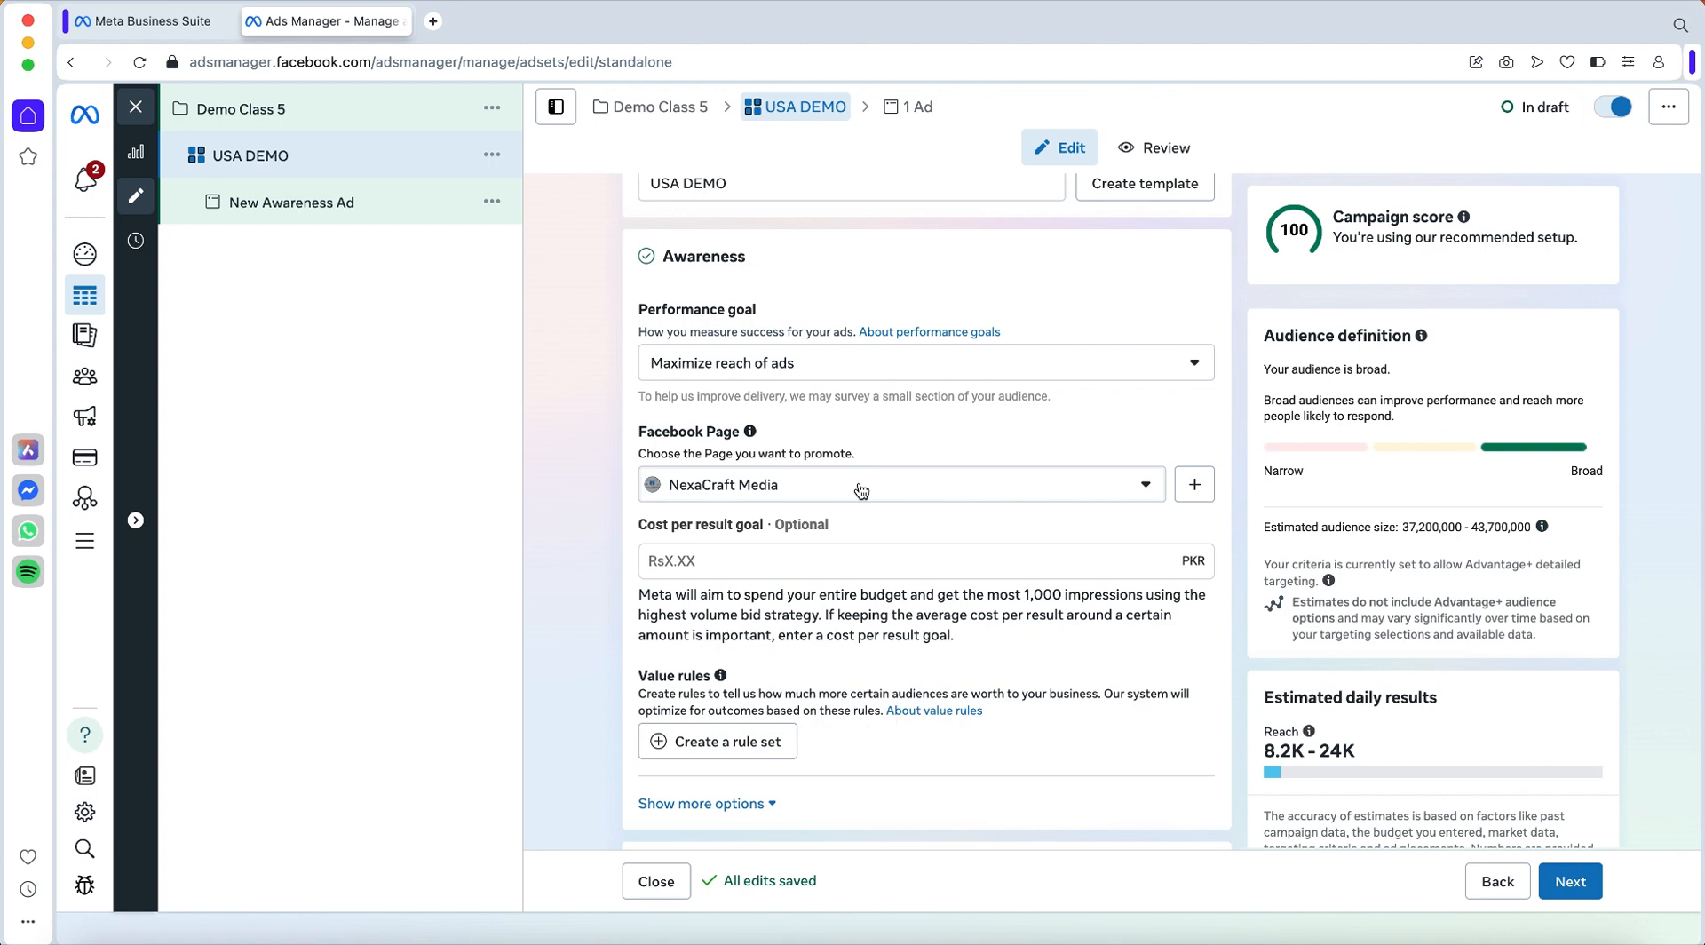
{"action": "left_click", "coordinate": [861, 490]}
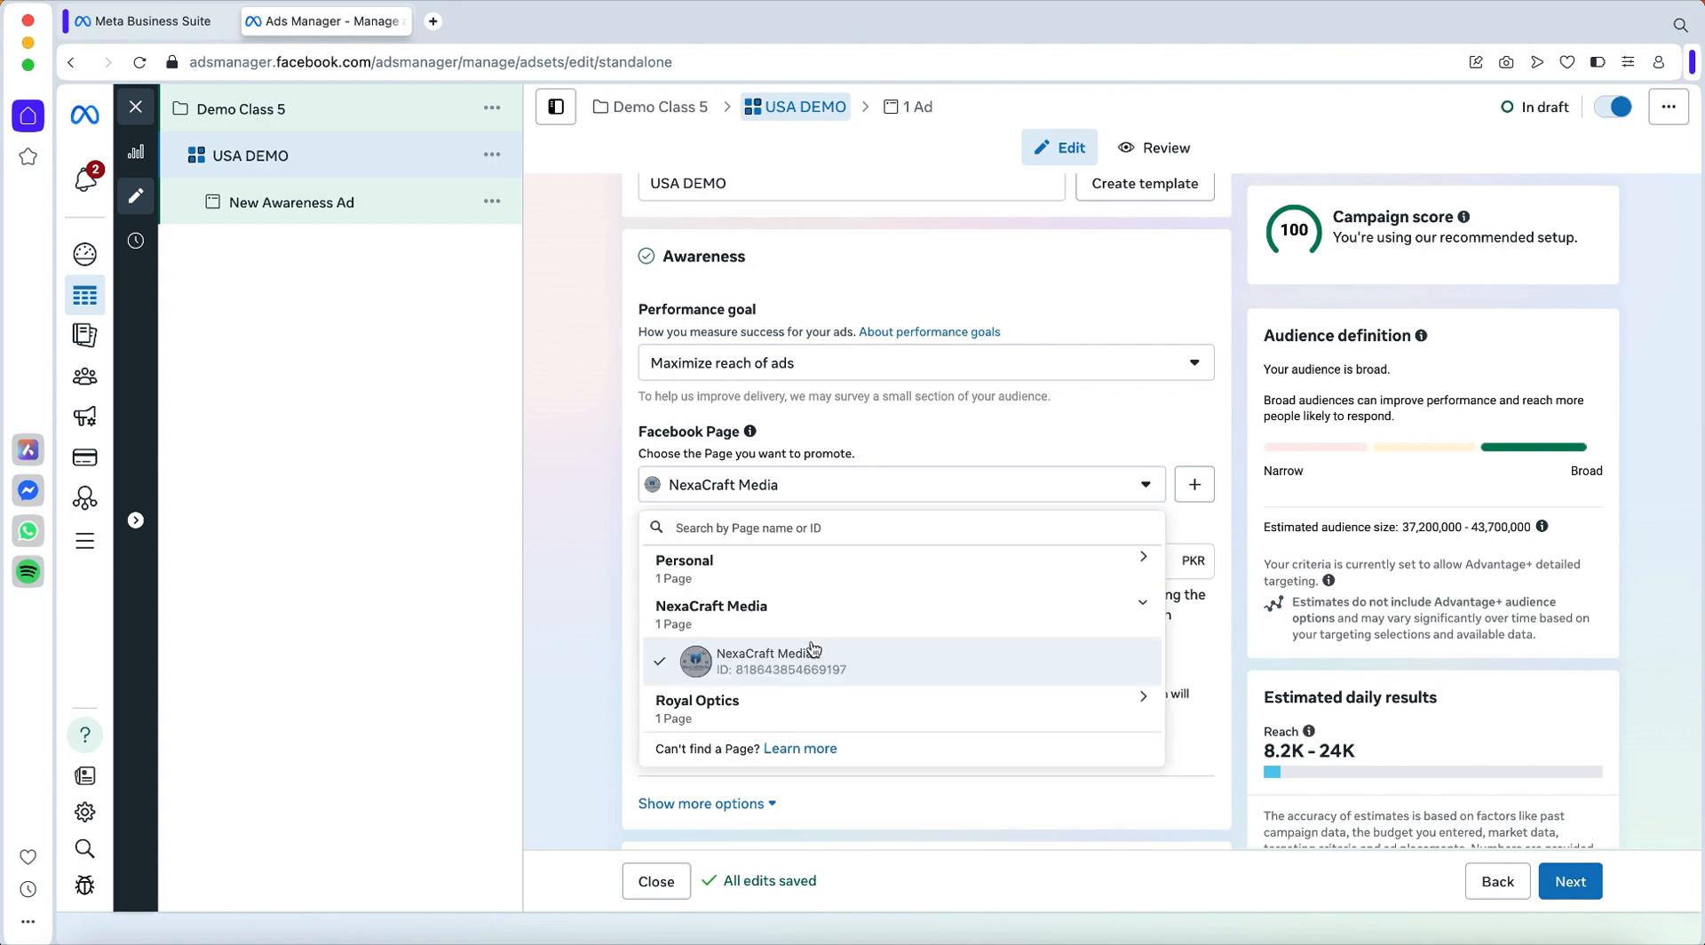
{"action": "left_click", "coordinate": [870, 499]}
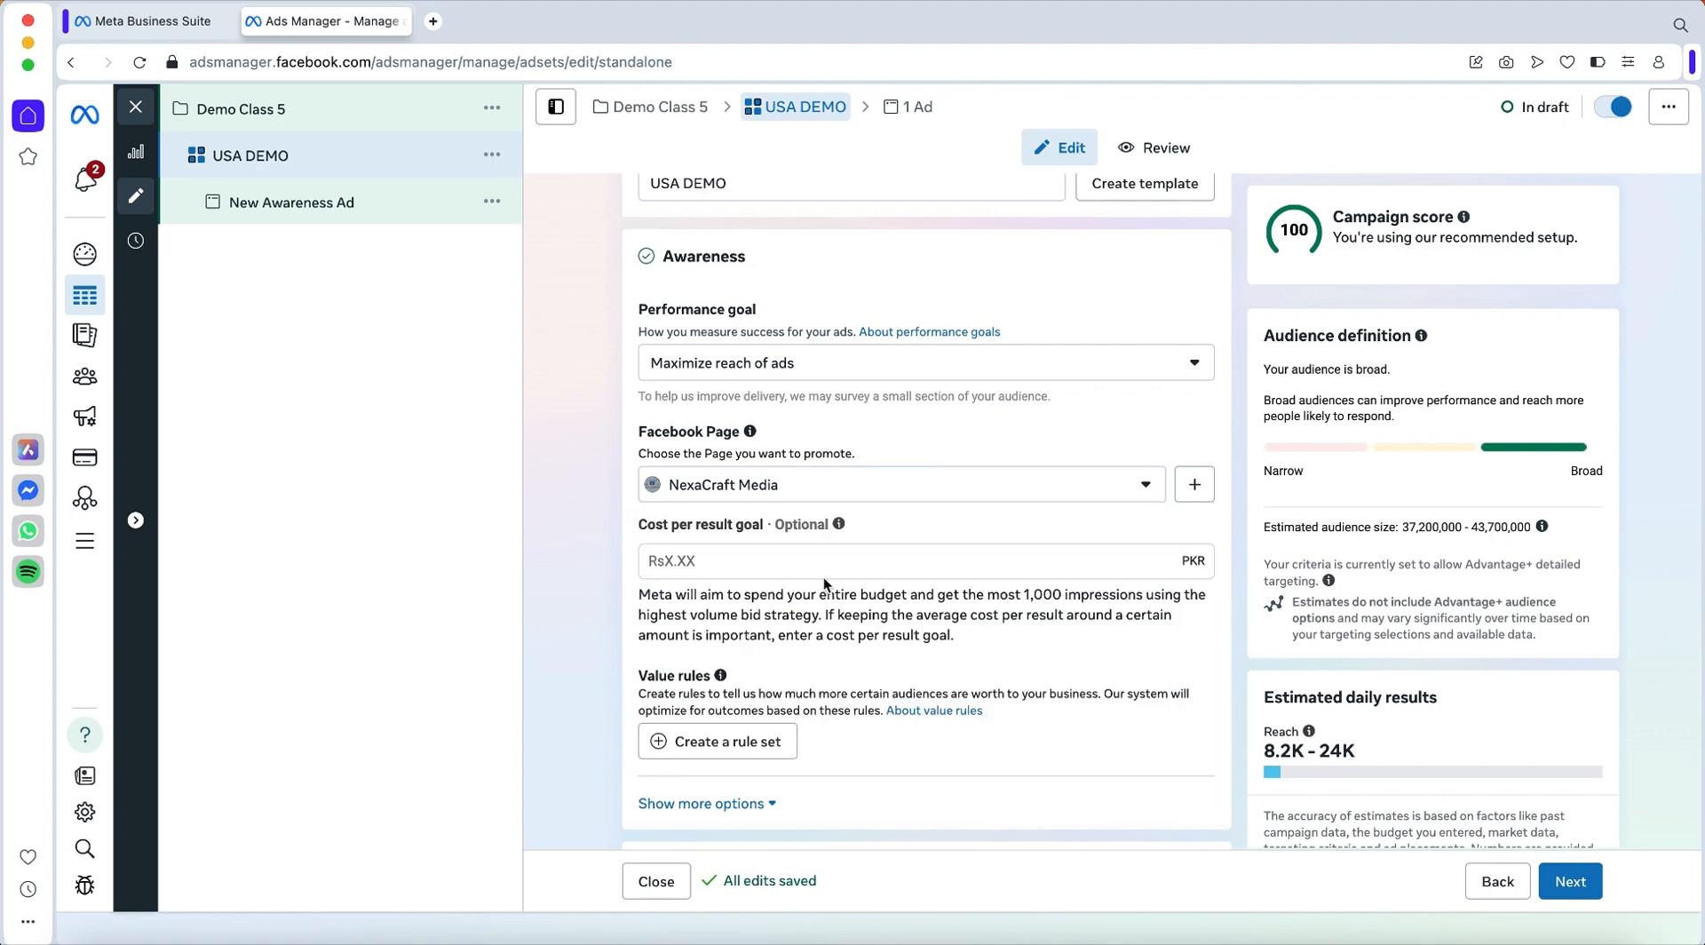
{"action": "scroll", "coordinate": [825, 588], "scroll_direction": "down", "scroll_amount": 2}
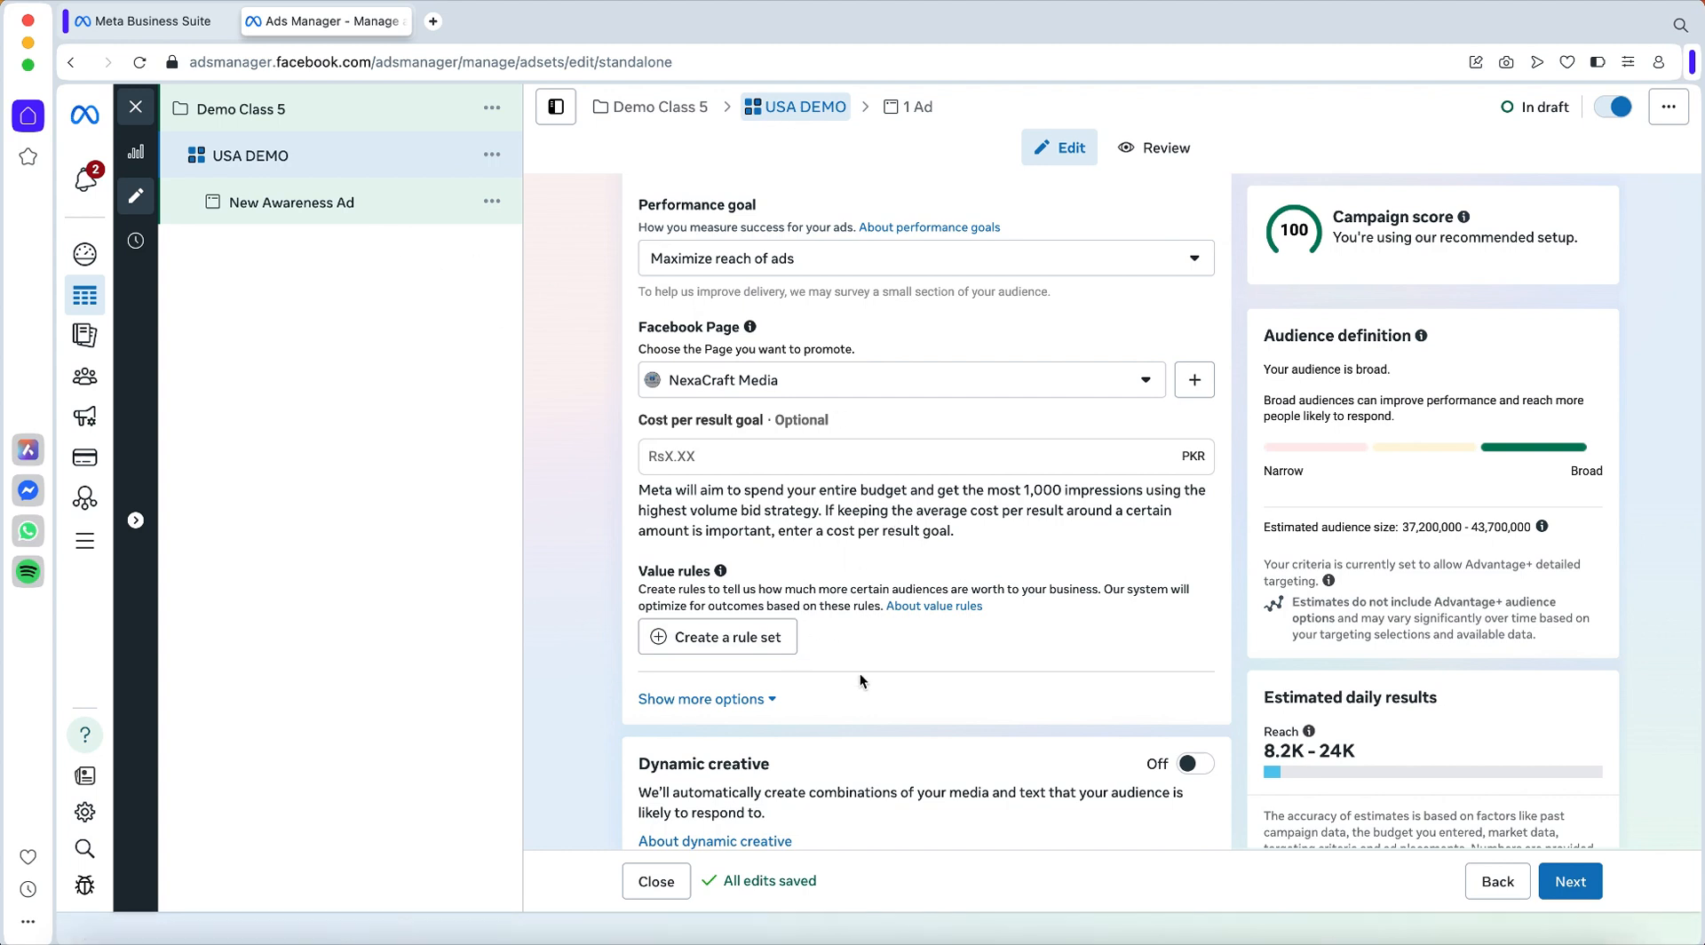
{"action": "scroll", "coordinate": [860, 681], "scroll_direction": "up", "scroll_amount": 2}
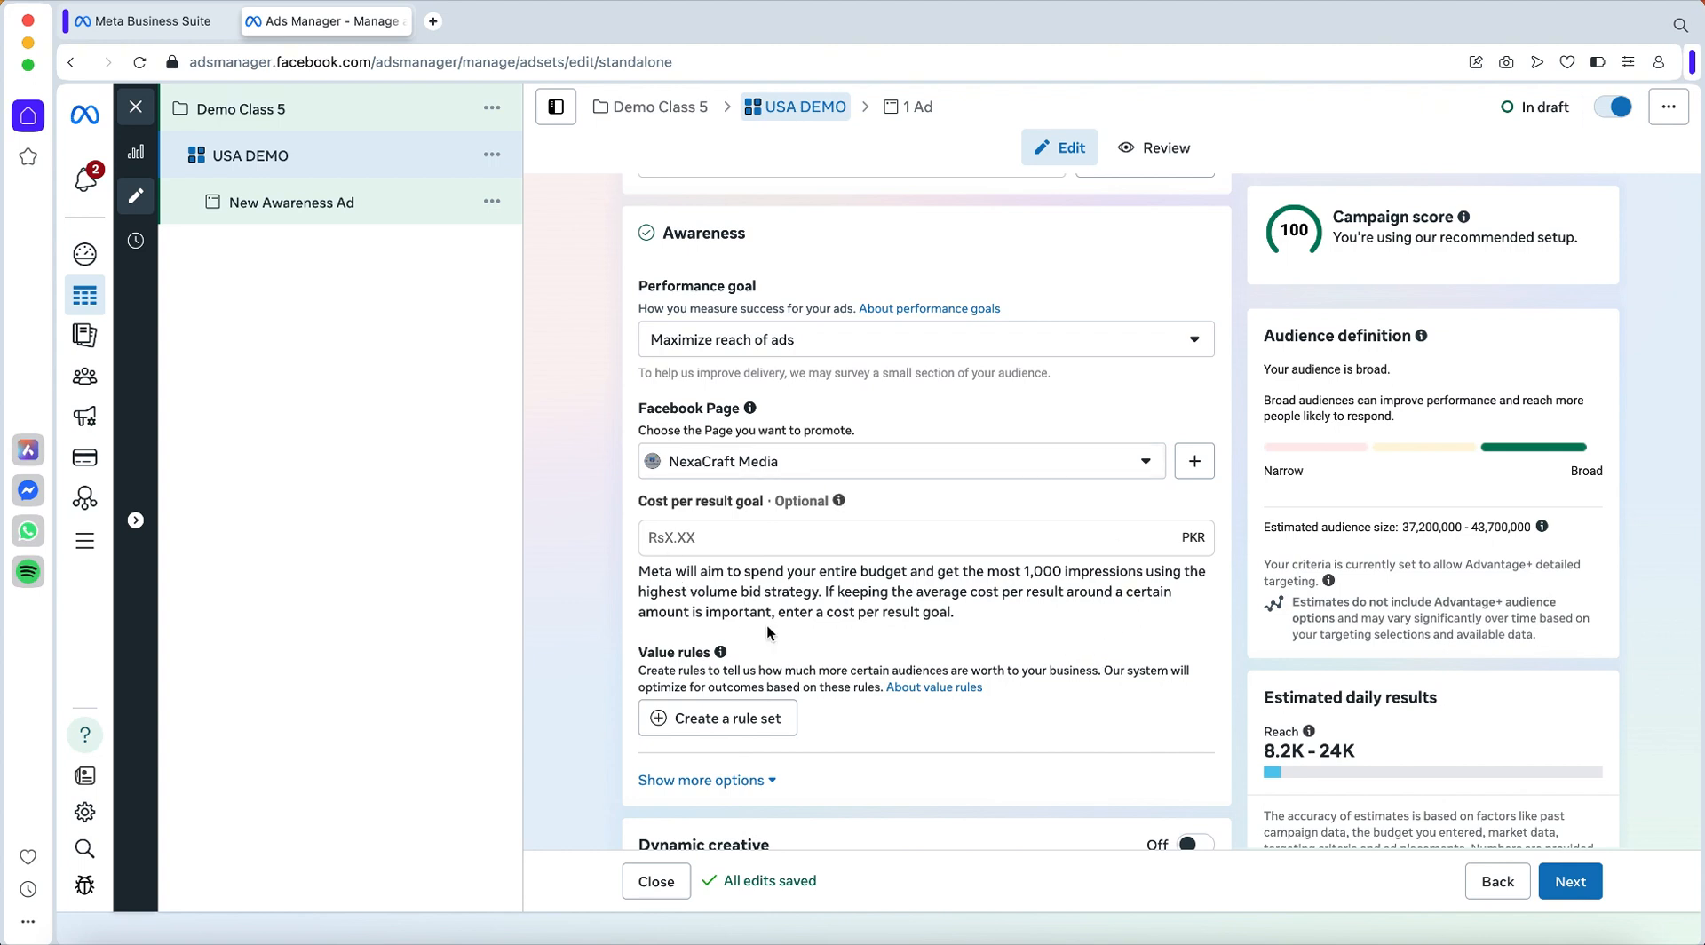
{"action": "scroll", "coordinate": [828, 517], "scroll_direction": "up", "scroll_amount": 1}
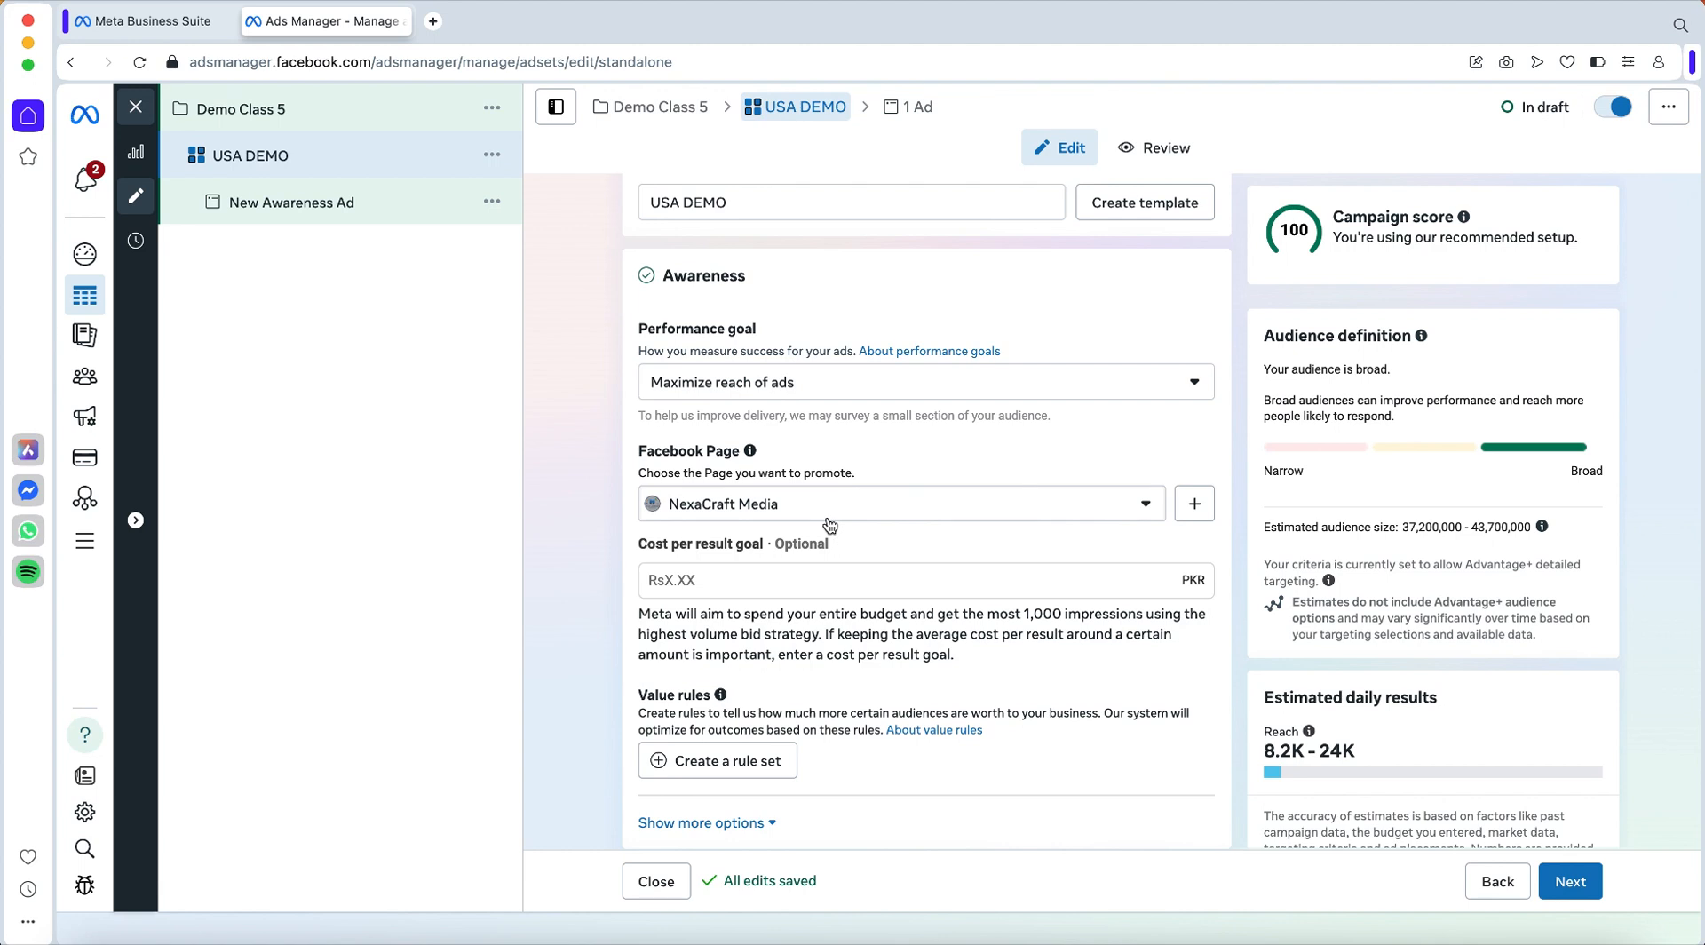
Step: Review the ad set's awareness settings, dynamic creative option, and budget and schedule section
{"action": "scroll", "coordinate": [828, 524], "scroll_direction": "up", "scroll_amount": 1}
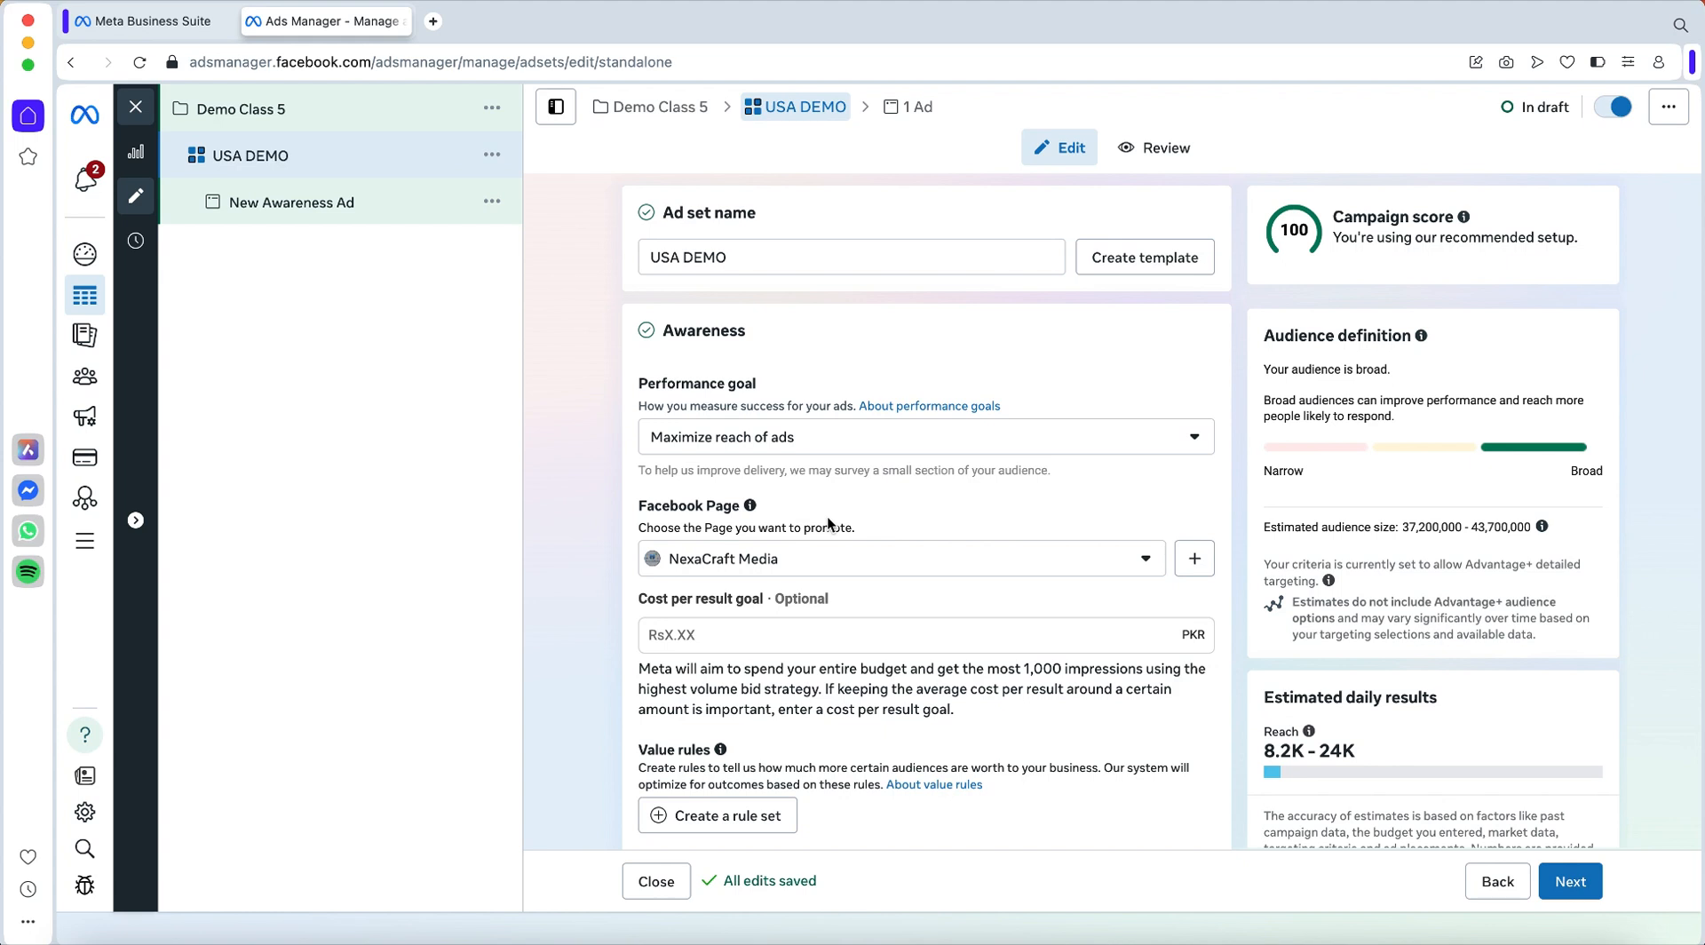
{"action": "scroll", "coordinate": [828, 521], "scroll_direction": "down", "scroll_amount": 1}
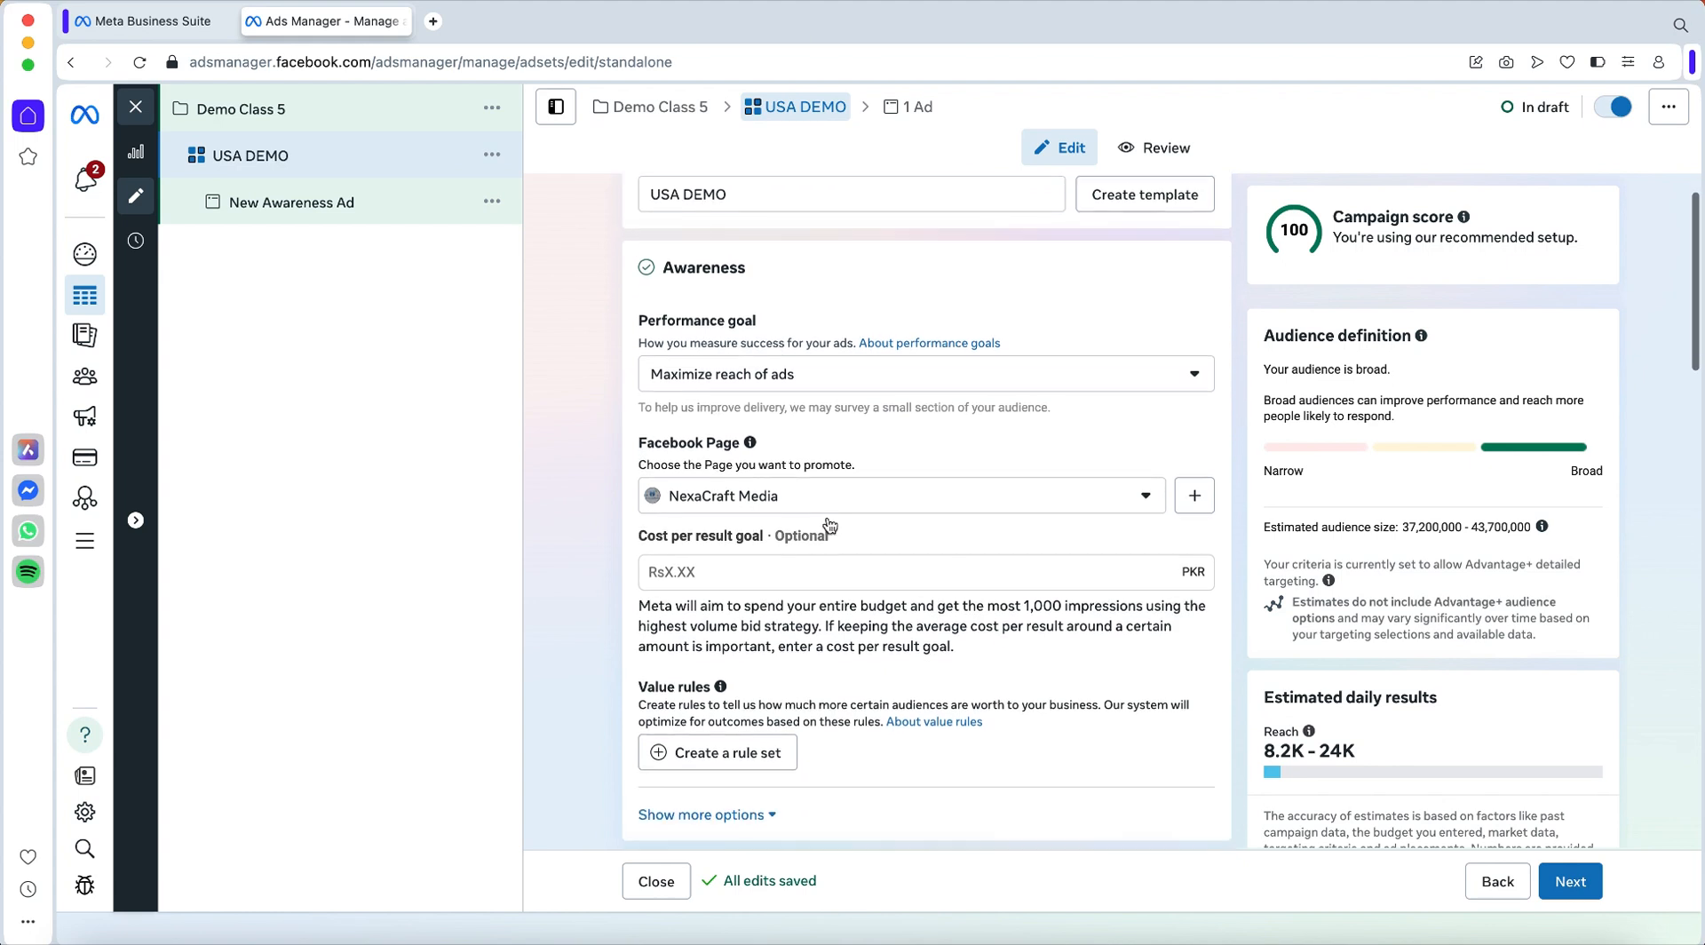
{"action": "scroll", "coordinate": [827, 522], "scroll_direction": "down", "scroll_amount": 3}
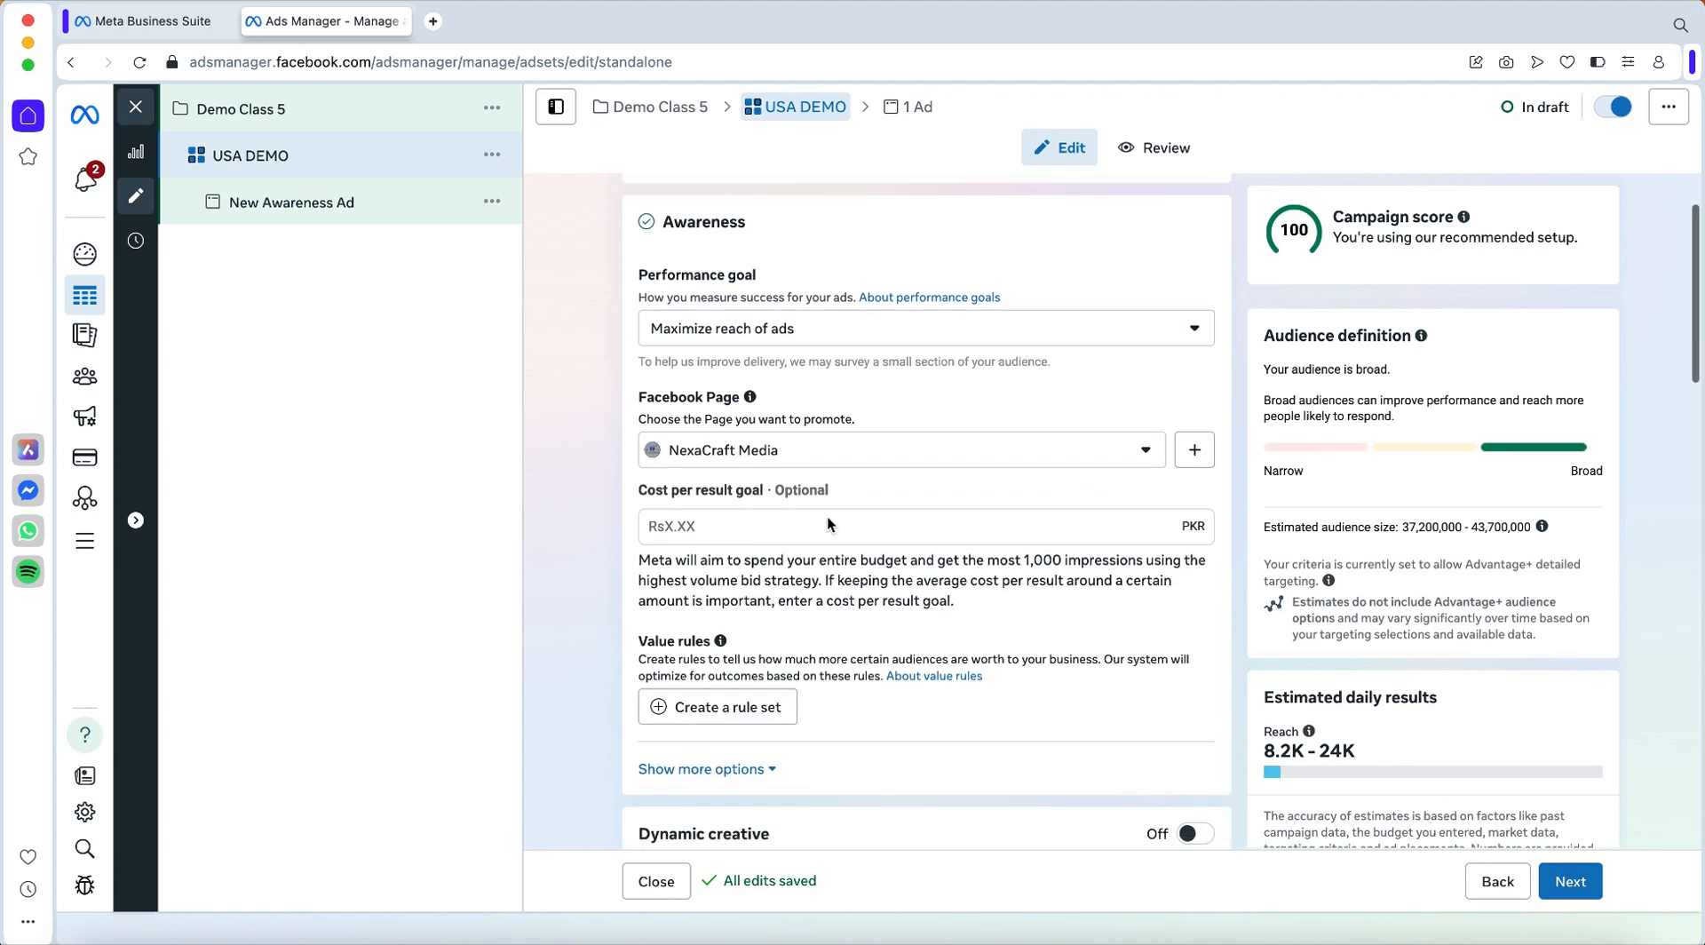
{"action": "scroll", "coordinate": [827, 522], "scroll_direction": "down", "scroll_amount": 3}
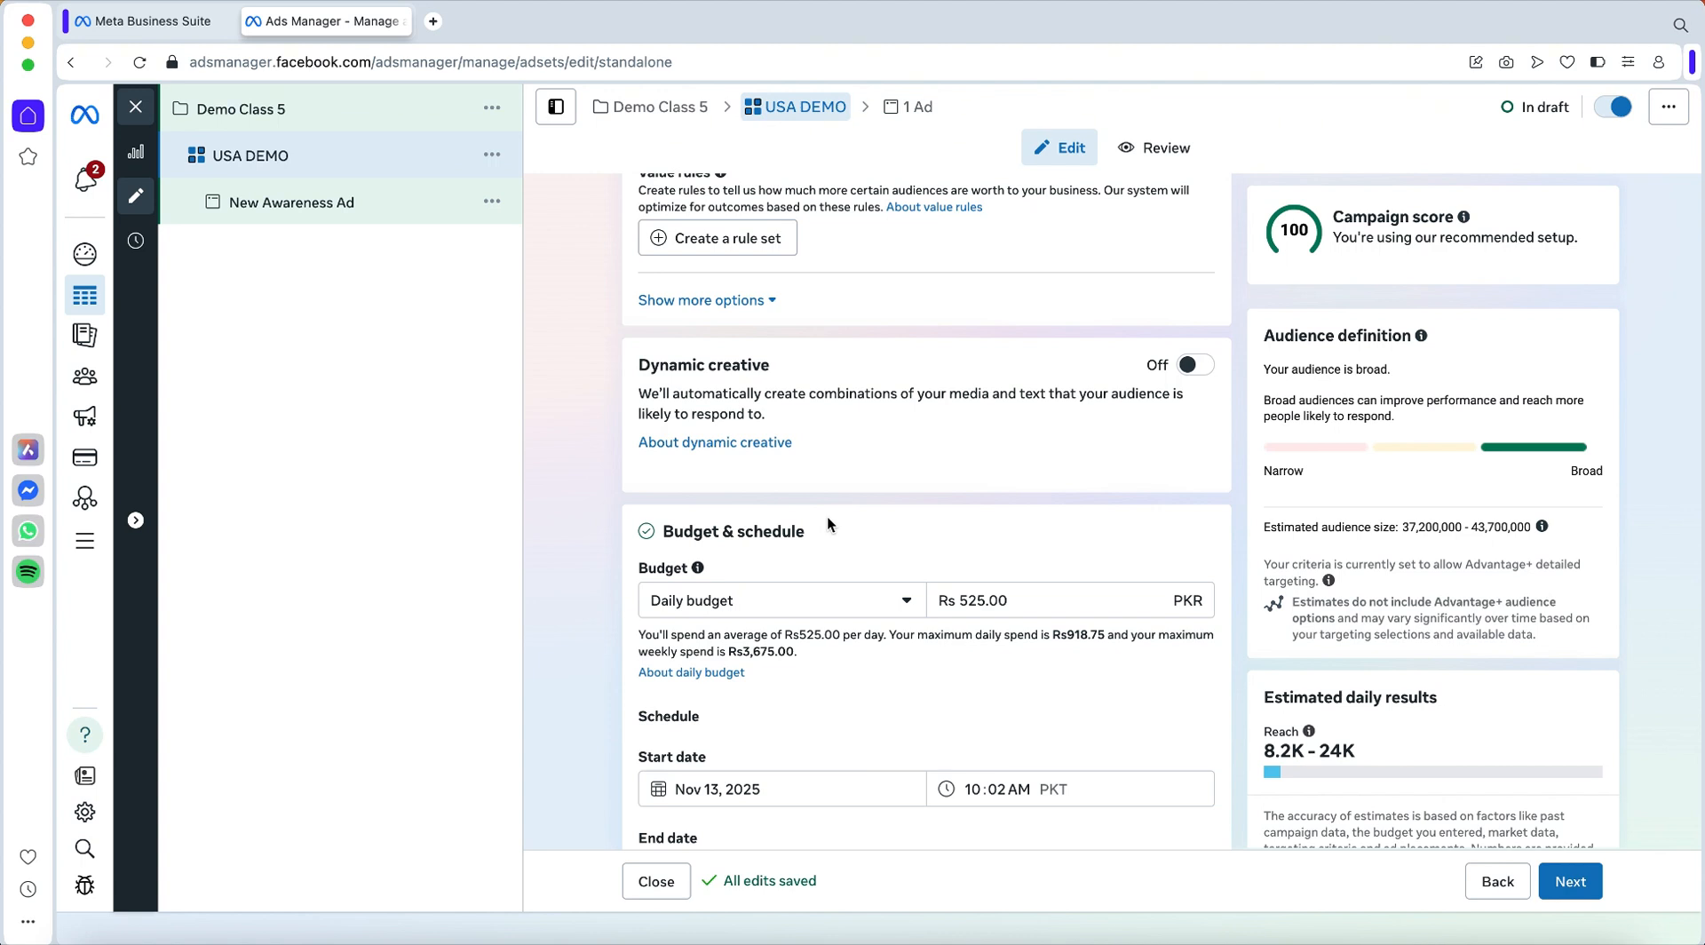
{"action": "scroll", "coordinate": [828, 516], "scroll_direction": "up", "scroll_amount": 3}
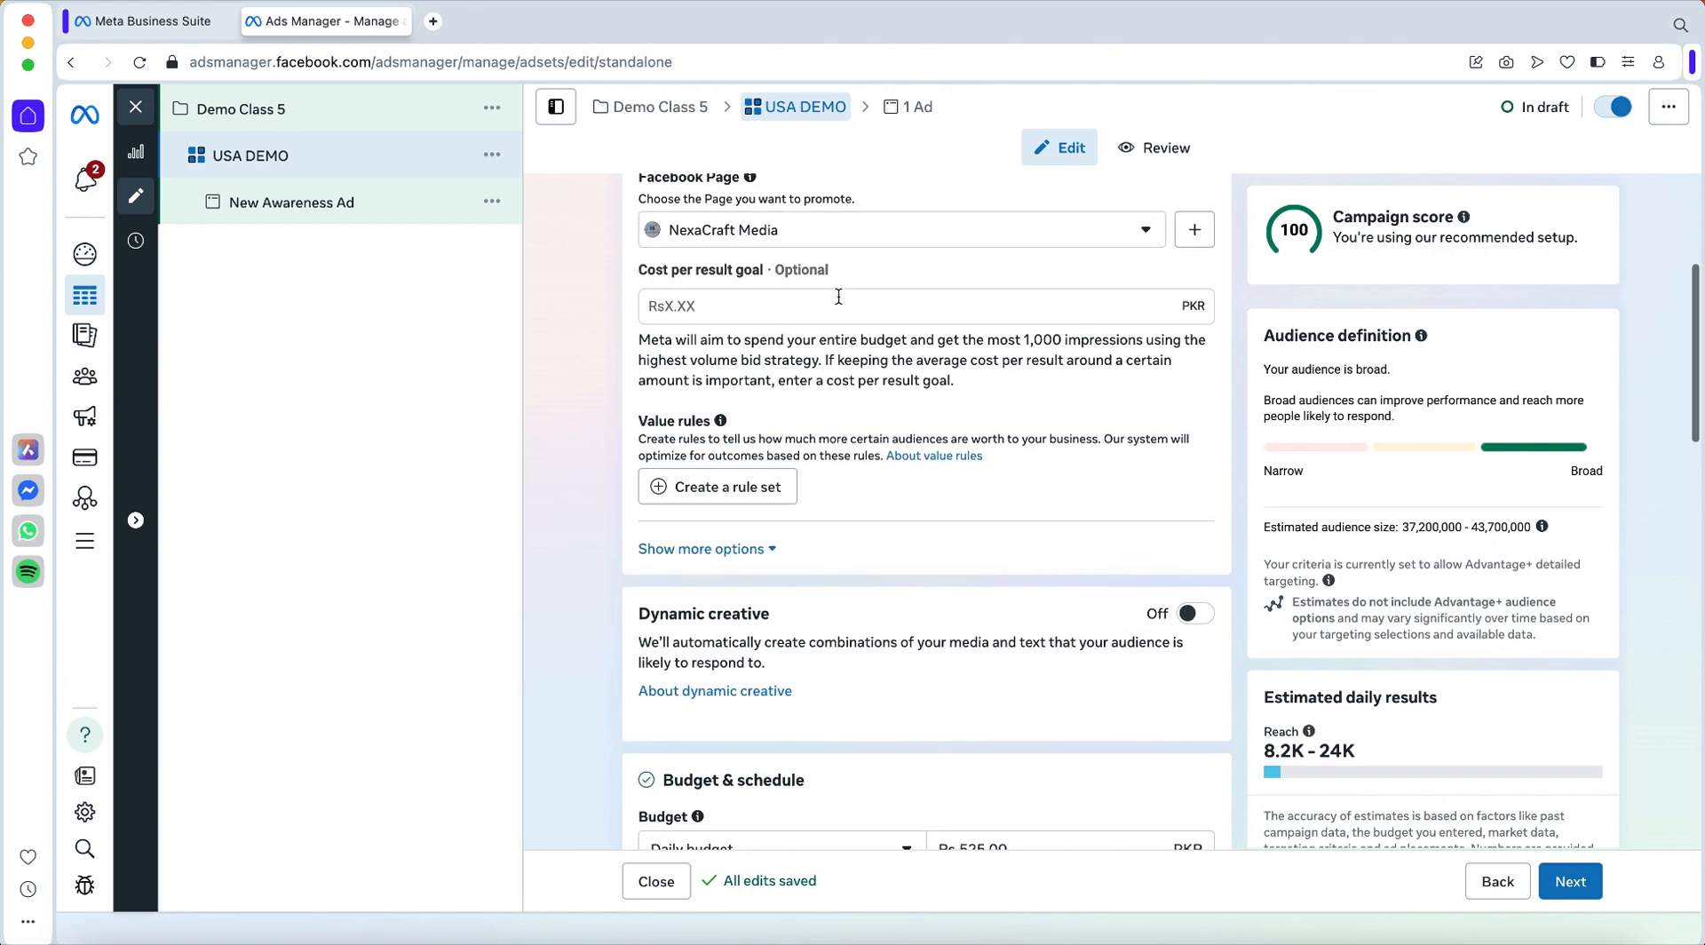
{"action": "scroll", "coordinate": [851, 327], "scroll_direction": "up", "scroll_amount": 4}
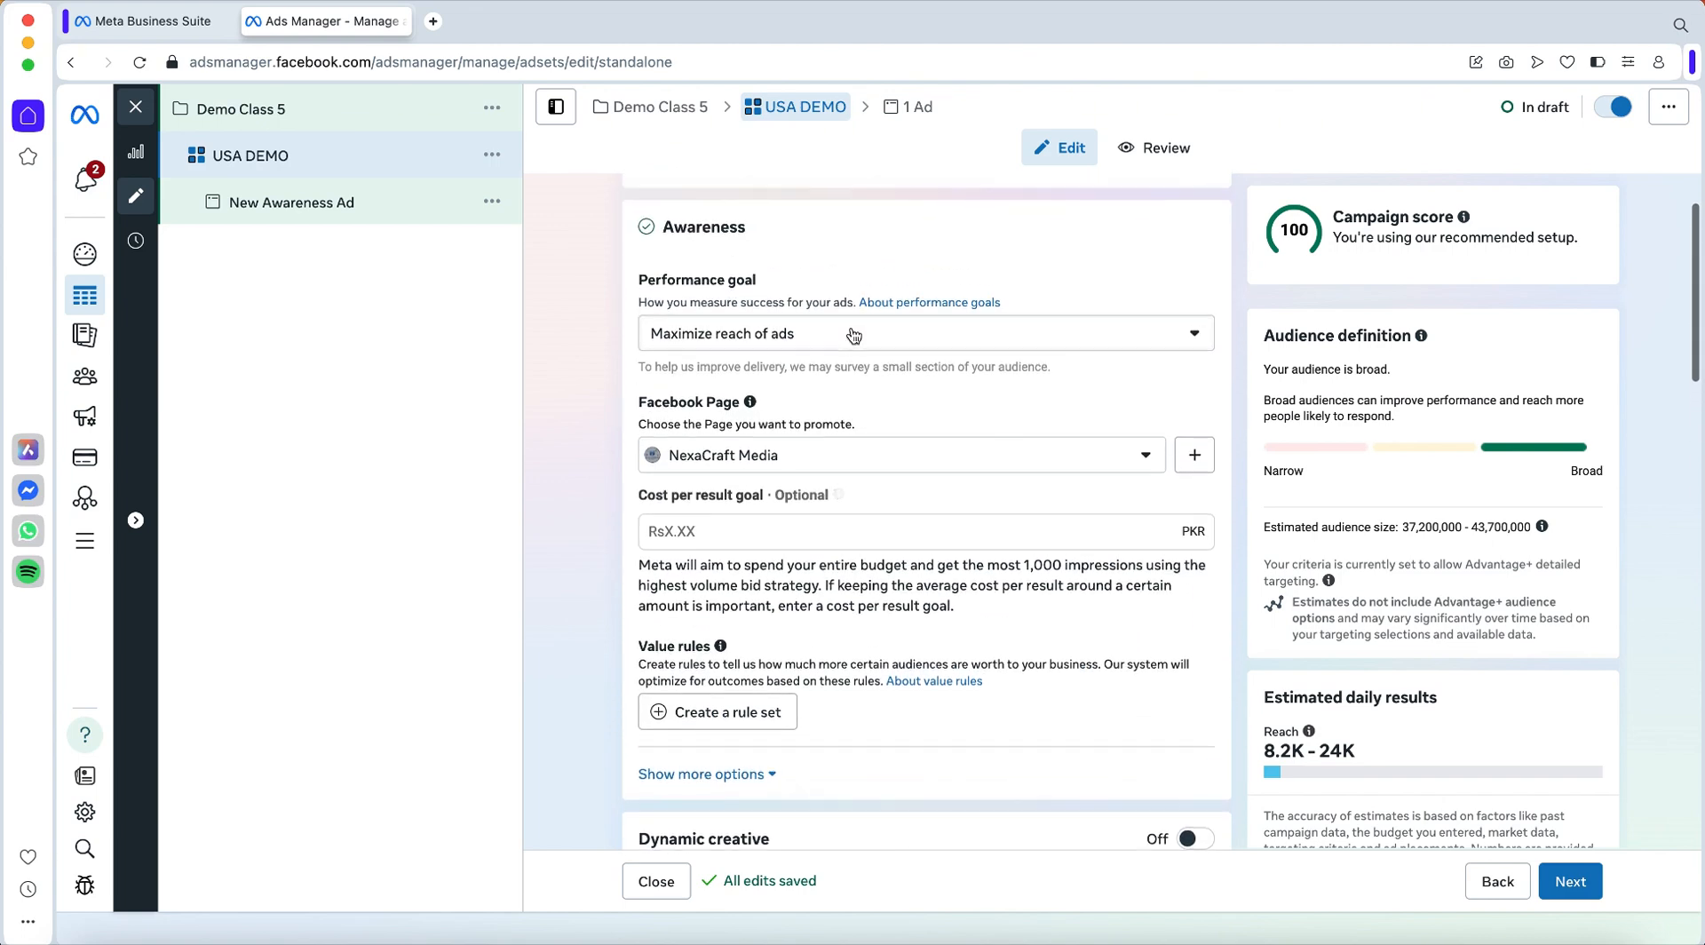
{"action": "scroll", "coordinate": [963, 491], "scroll_direction": "up", "scroll_amount": 1}
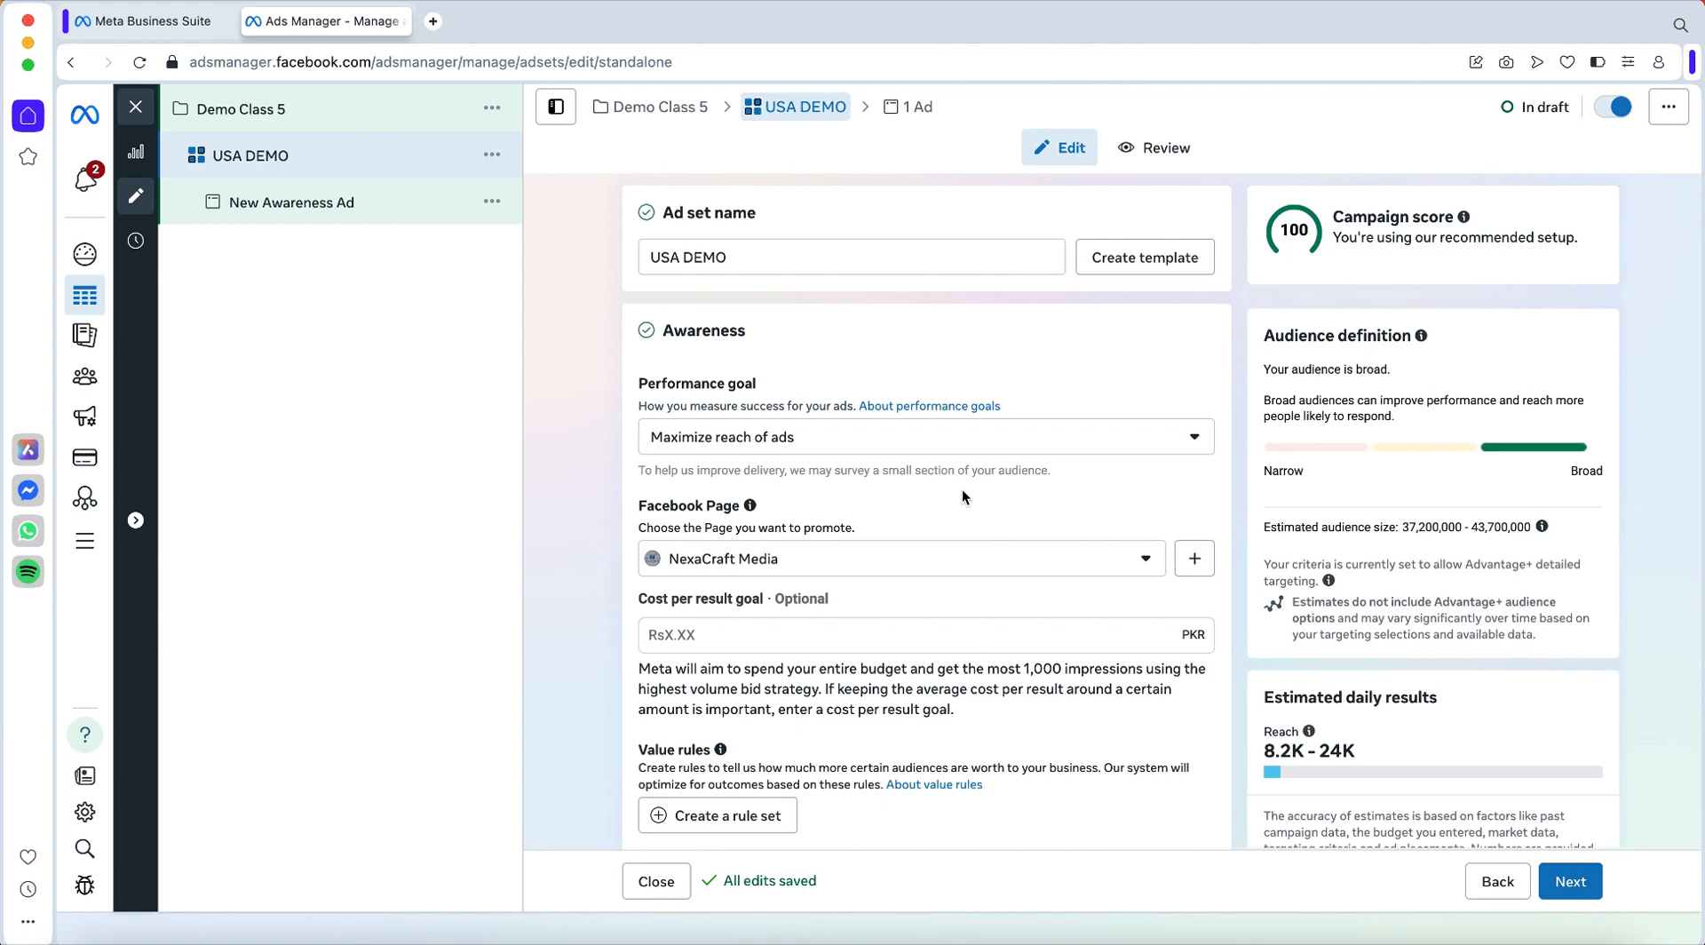
{"action": "scroll", "coordinate": [963, 494], "scroll_direction": "down", "scroll_amount": 5}
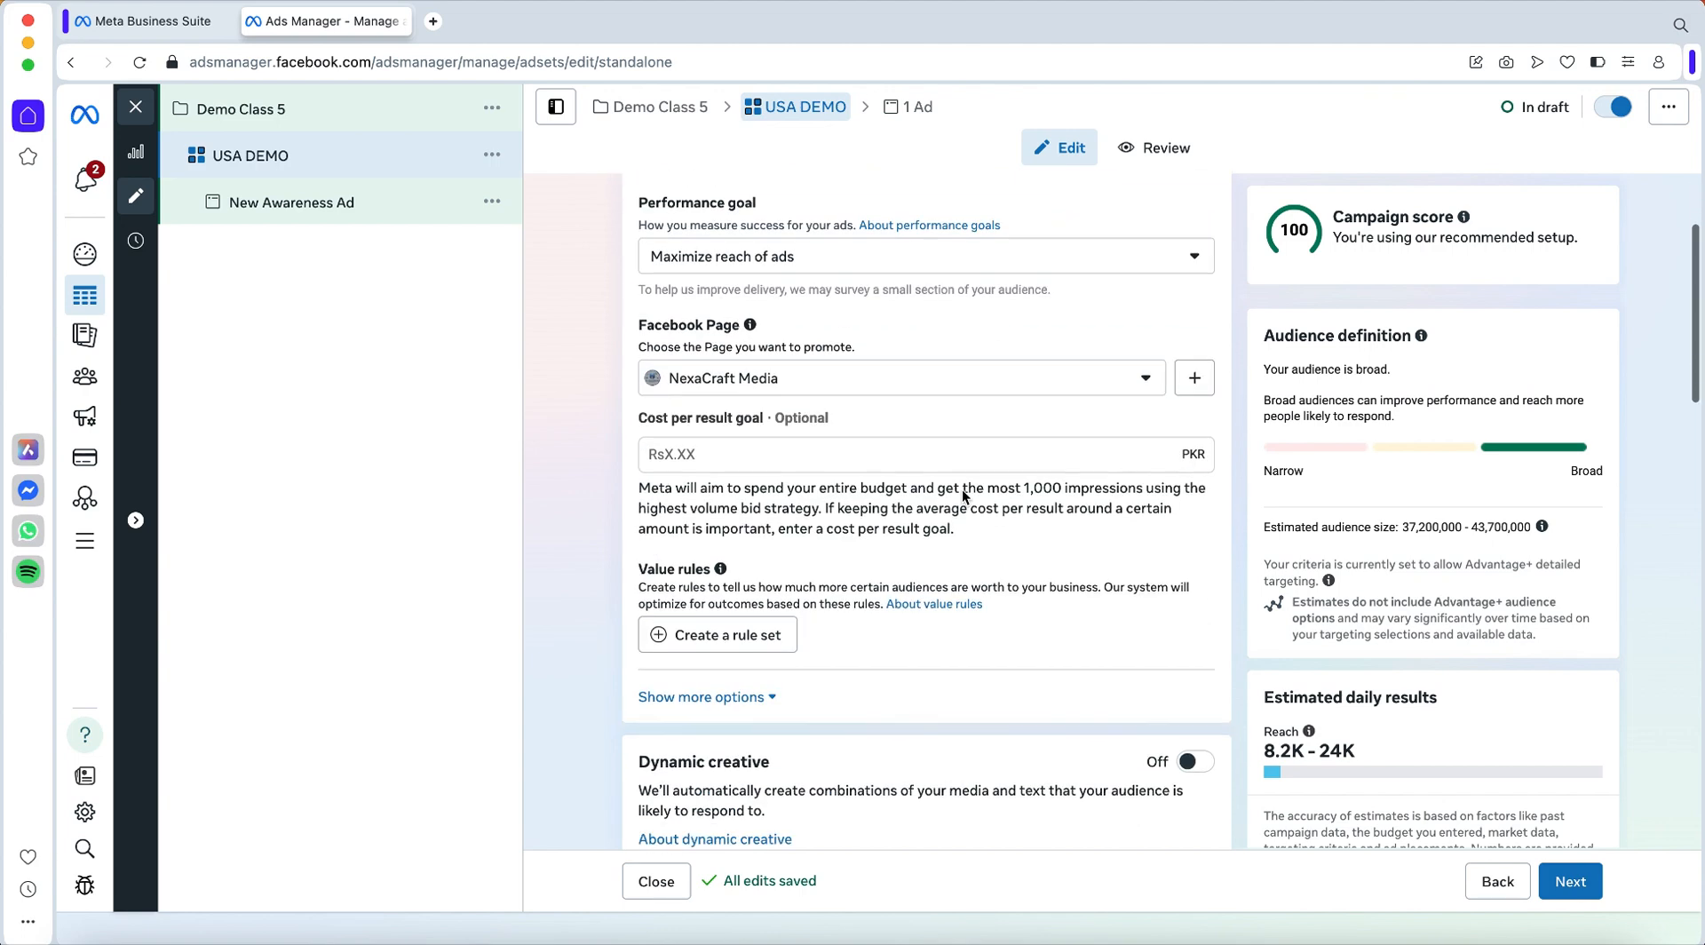
{"action": "scroll", "coordinate": [963, 491], "scroll_direction": "down", "scroll_amount": 2}
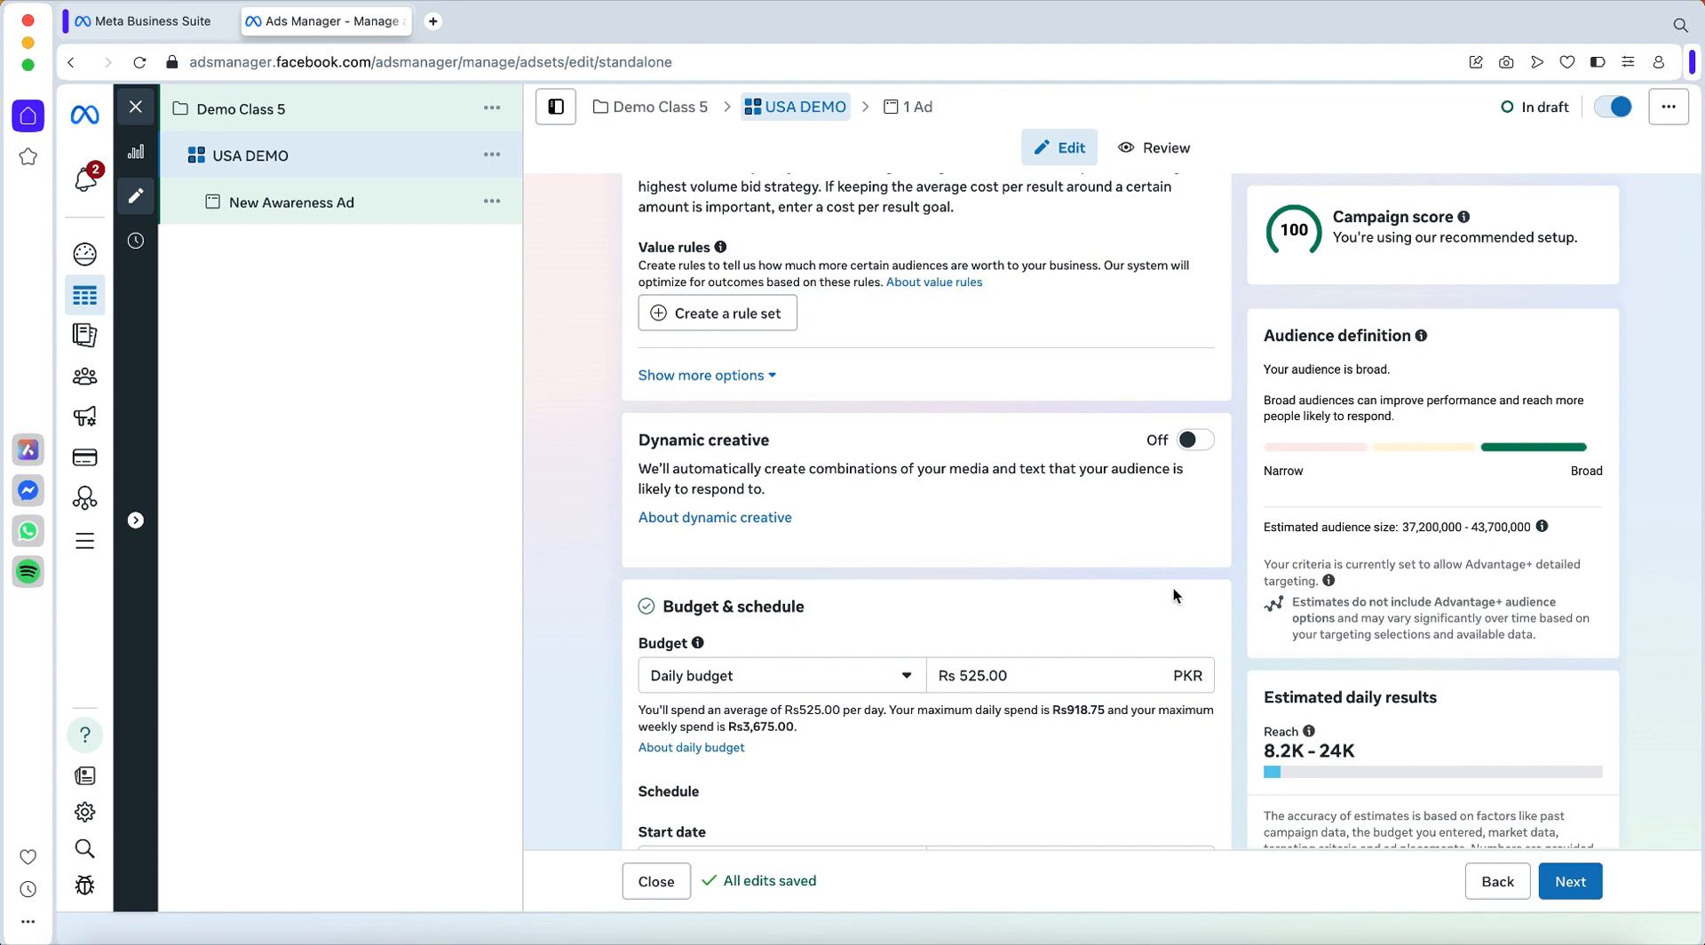
{"action": "scroll", "coordinate": [1174, 588], "scroll_direction": "down", "scroll_amount": 2}
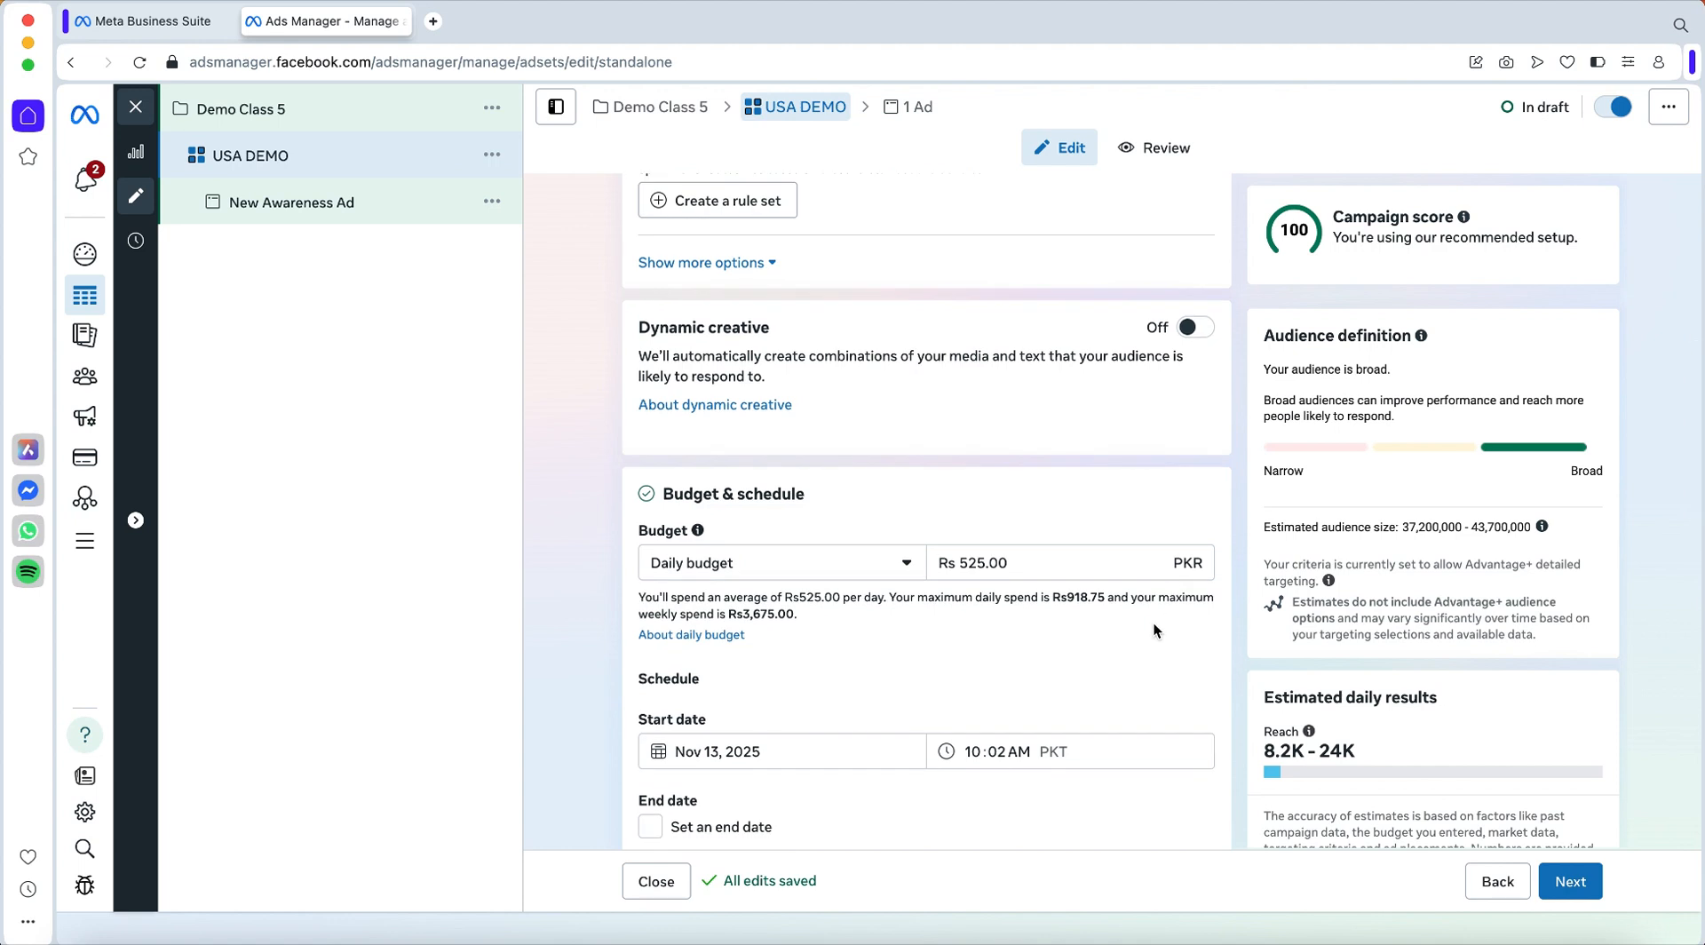
{"action": "scroll", "coordinate": [1155, 630], "scroll_direction": "down", "scroll_amount": 2}
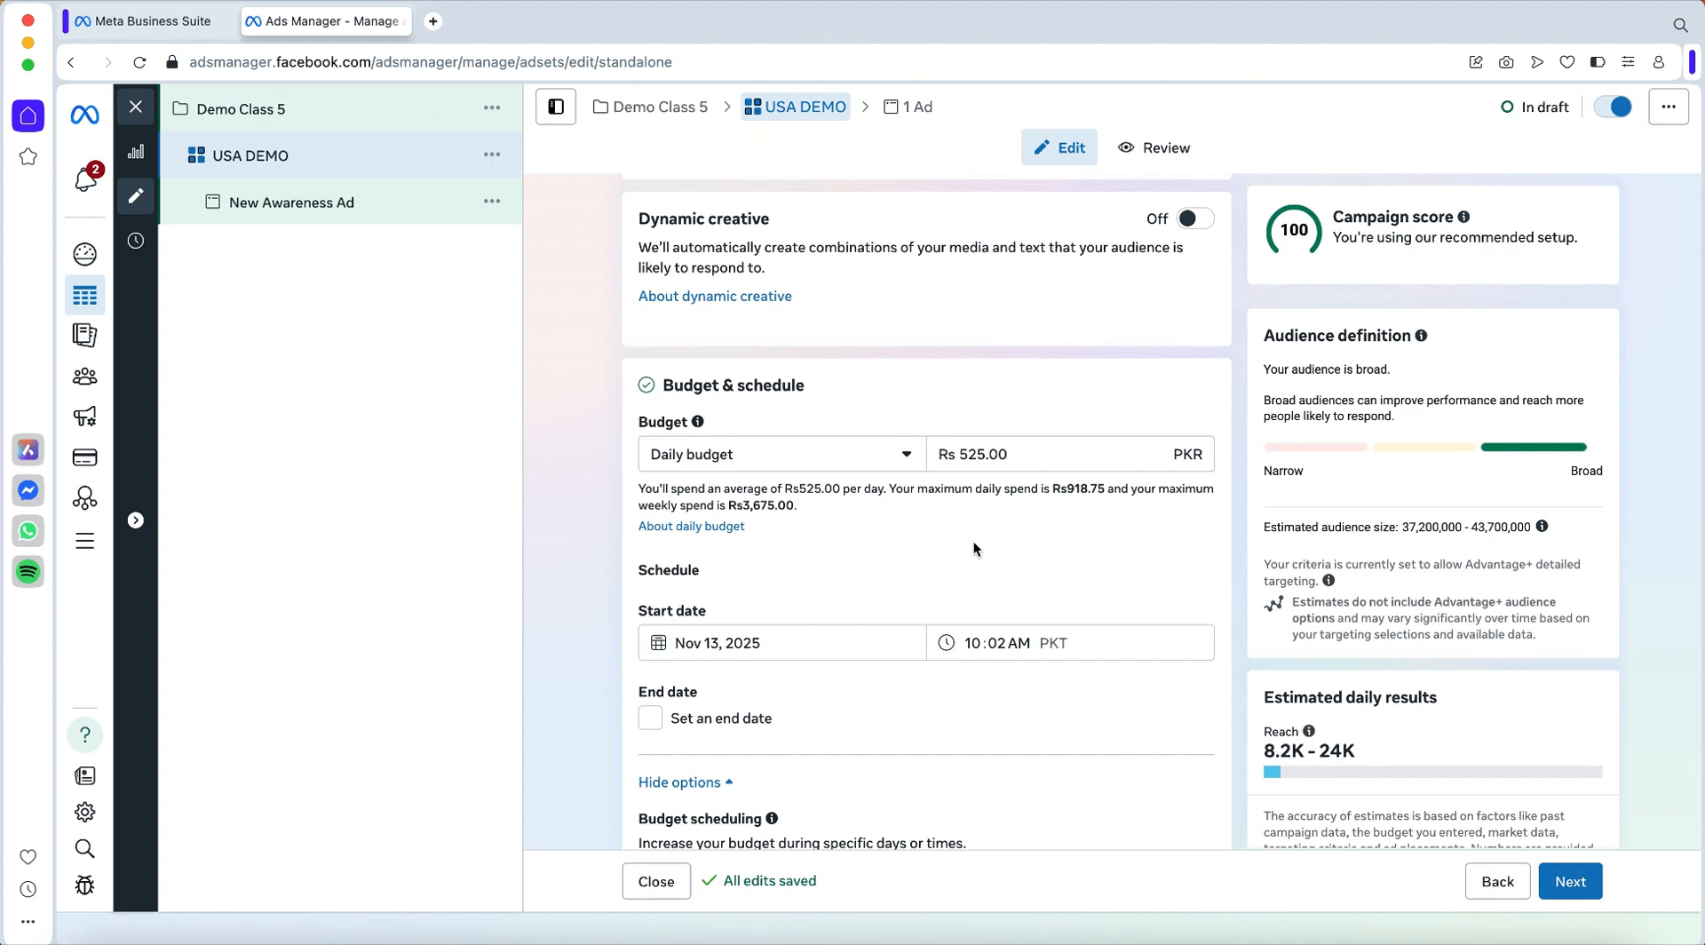
{"action": "scroll", "coordinate": [966, 549], "scroll_direction": "down", "scroll_amount": 1}
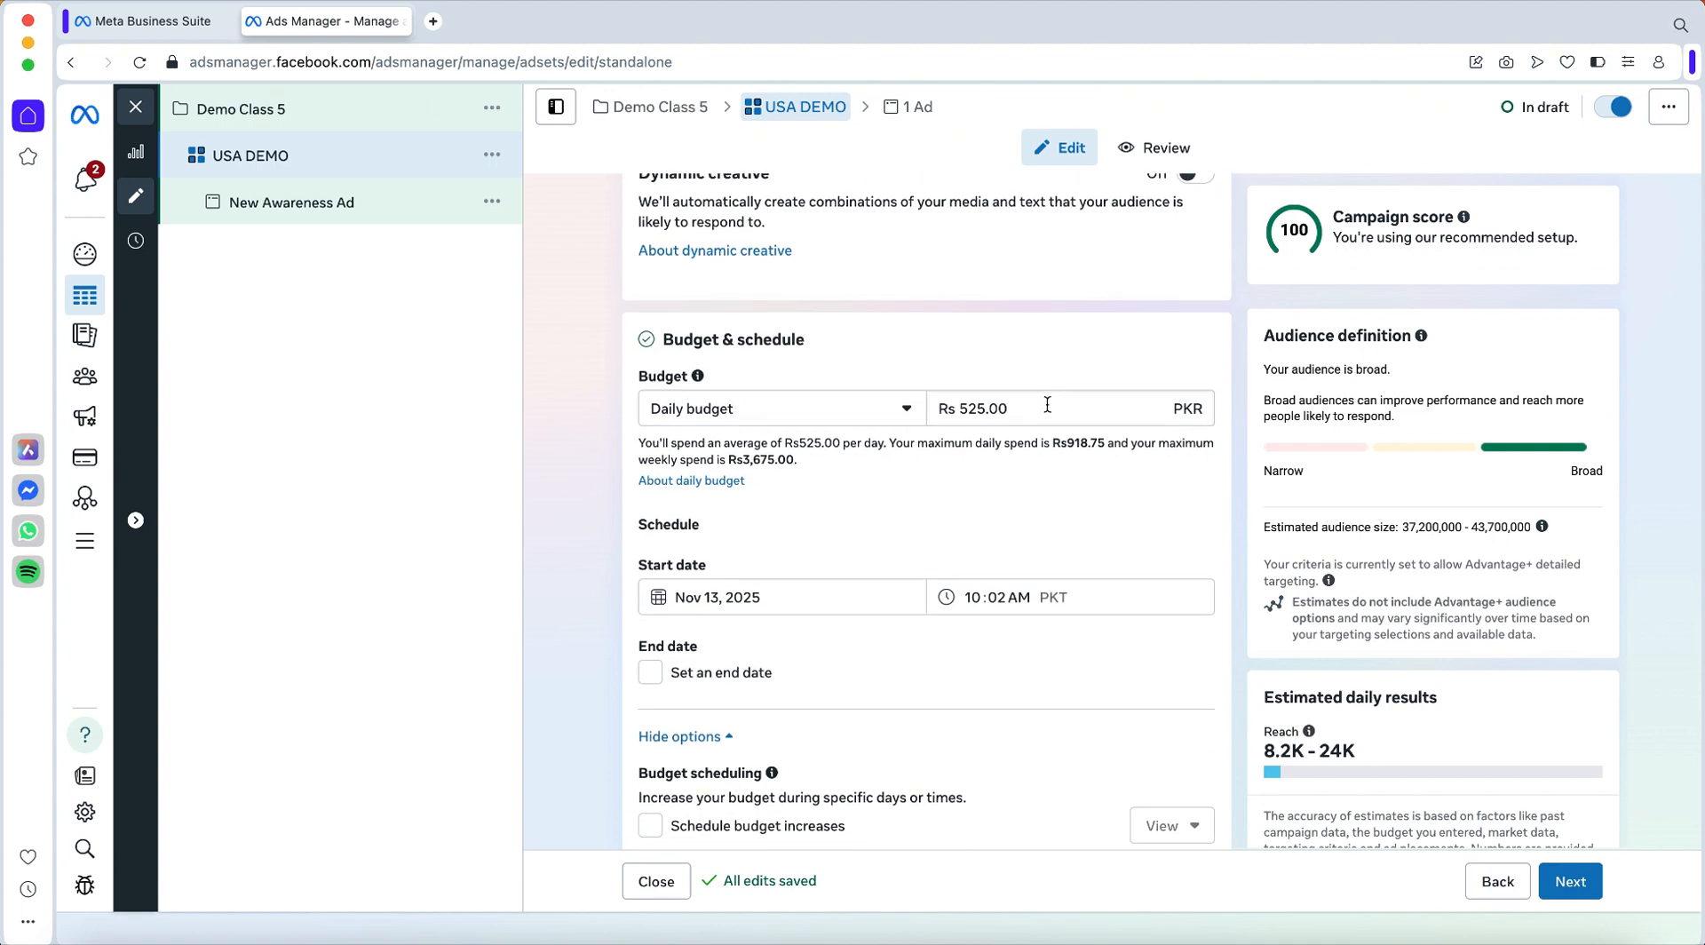
Step: Keep Daily budget as the ad set's budget type and set the amount to Rs 300
{"action": "left_click", "coordinate": [901, 412]}
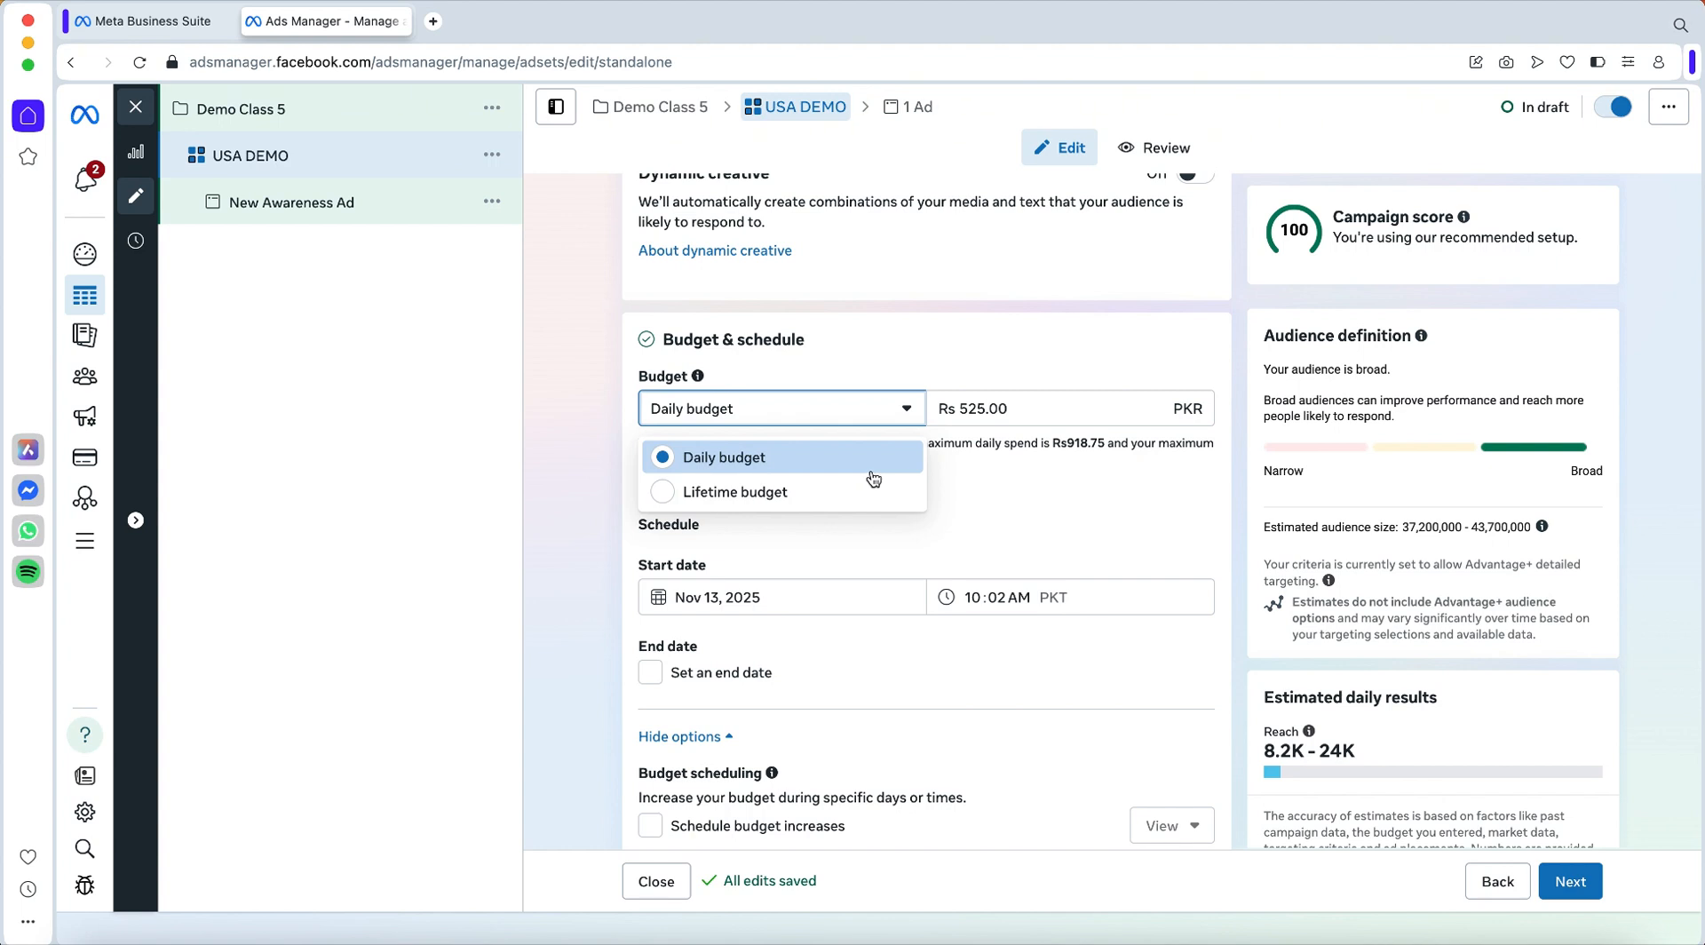
{"action": "left_click", "coordinate": [1013, 414]}
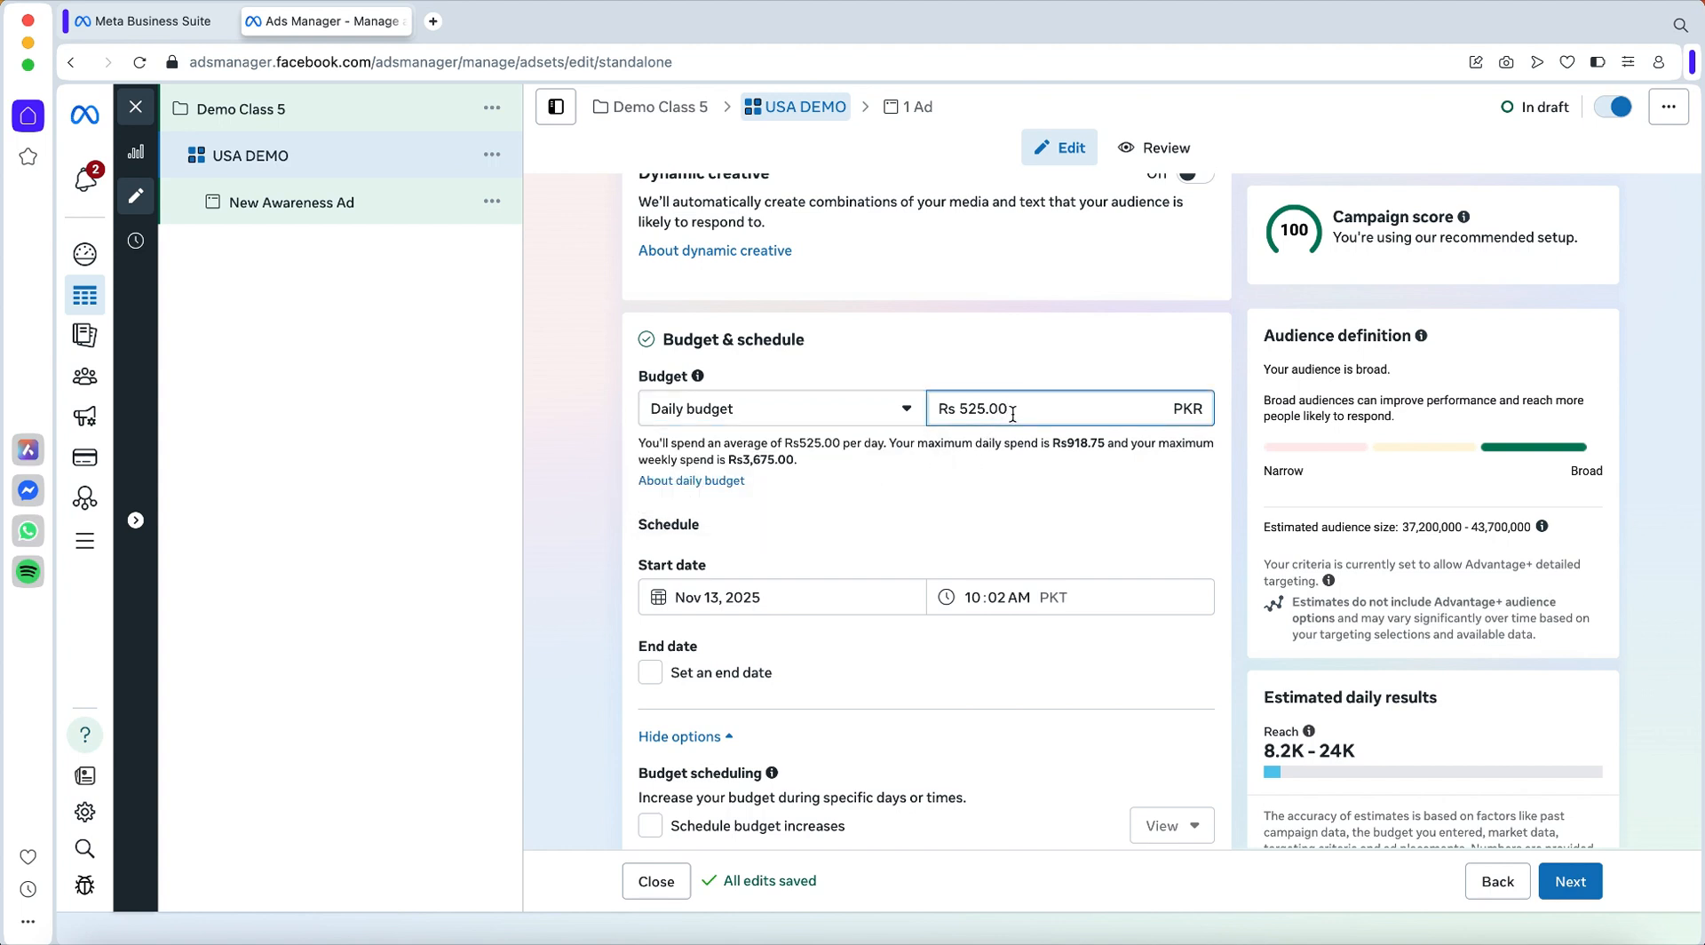
{"action": "key", "text": "BackSpace"}
{"action": "key", "text": "BackSpace"}
{"action": "key", "text": "BackSpace"}
{"action": "key", "text": "BackSpace"}
{"action": "key", "text": "BackSpace"}
{"action": "key", "text": "BackSpace"}
{"action": "type", "text": "300"}
{"action": "left_click", "coordinate": [988, 441]}
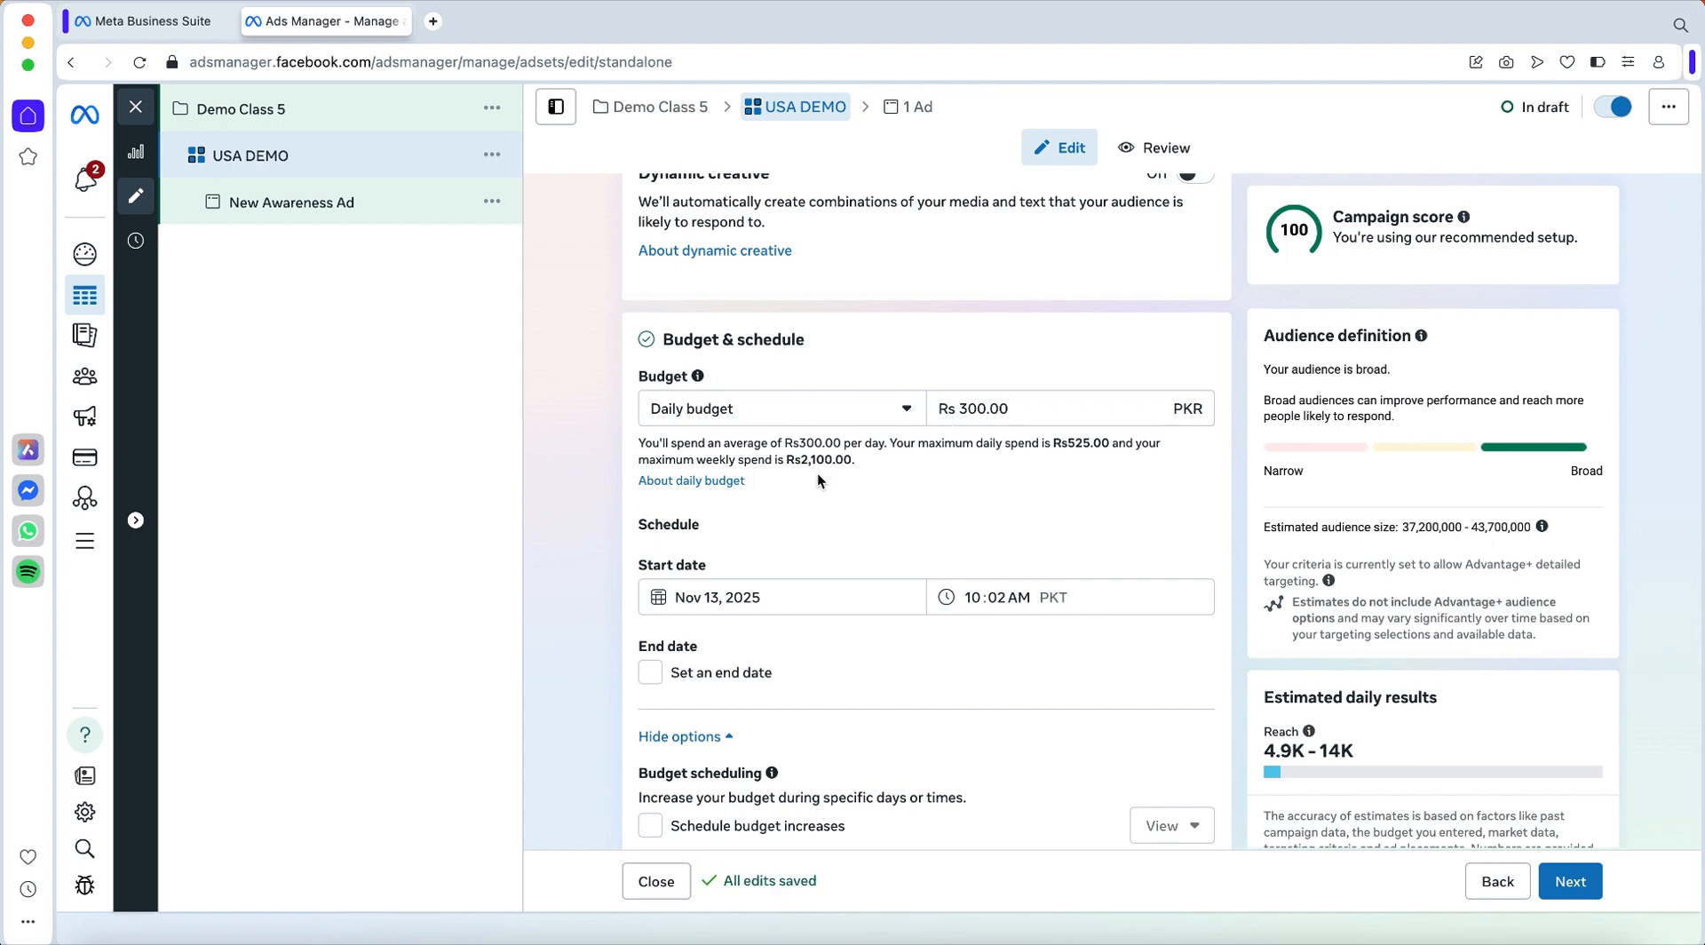
Step: Try the Lifetime budget type to examine its amount and schedule settings, and return to Daily budget
{"action": "left_click", "coordinate": [908, 408]}
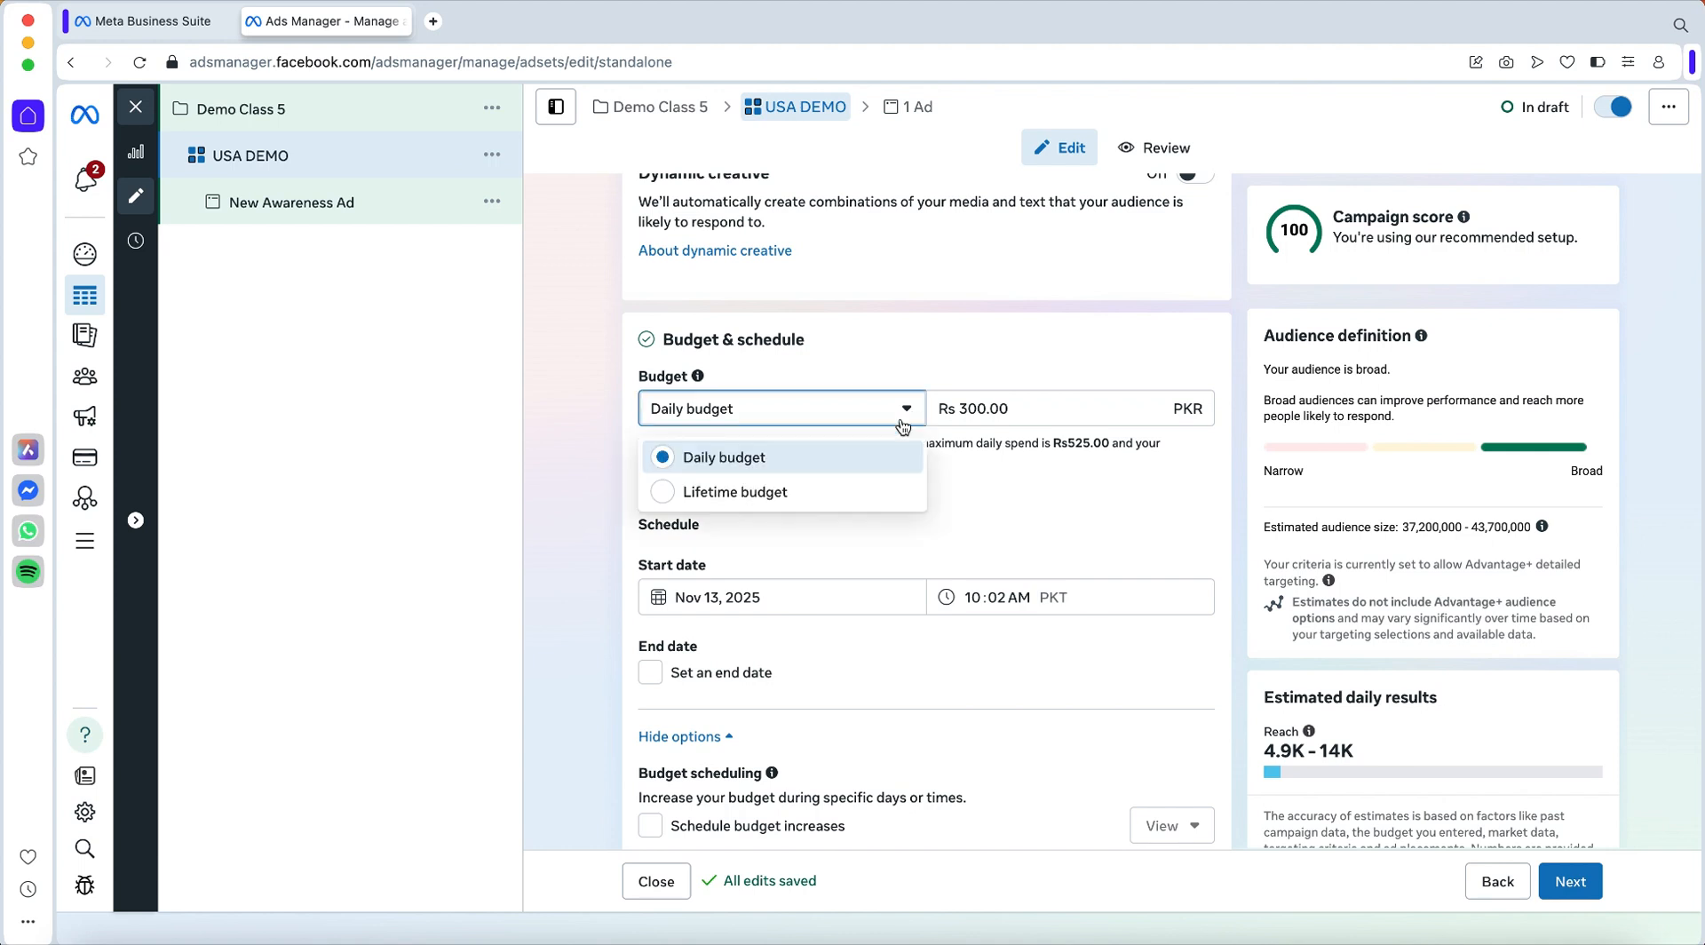
{"action": "left_click", "coordinate": [811, 494]}
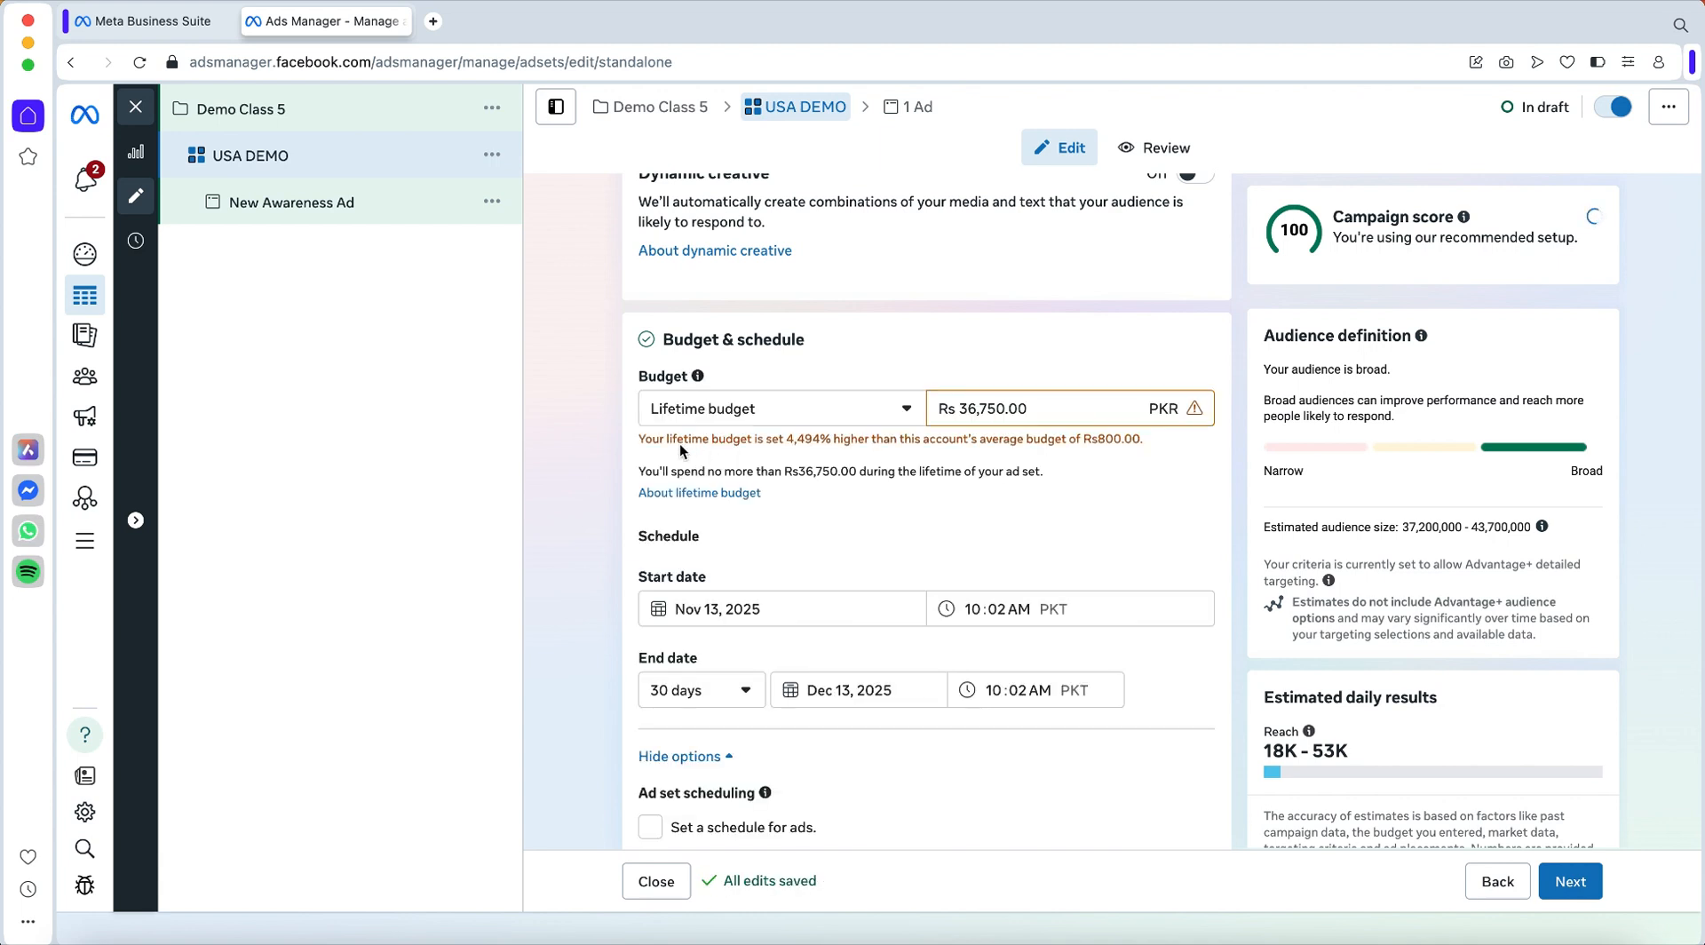
{"action": "left_click_drag", "start_coordinate": [678, 442], "coordinate": [1134, 446]}
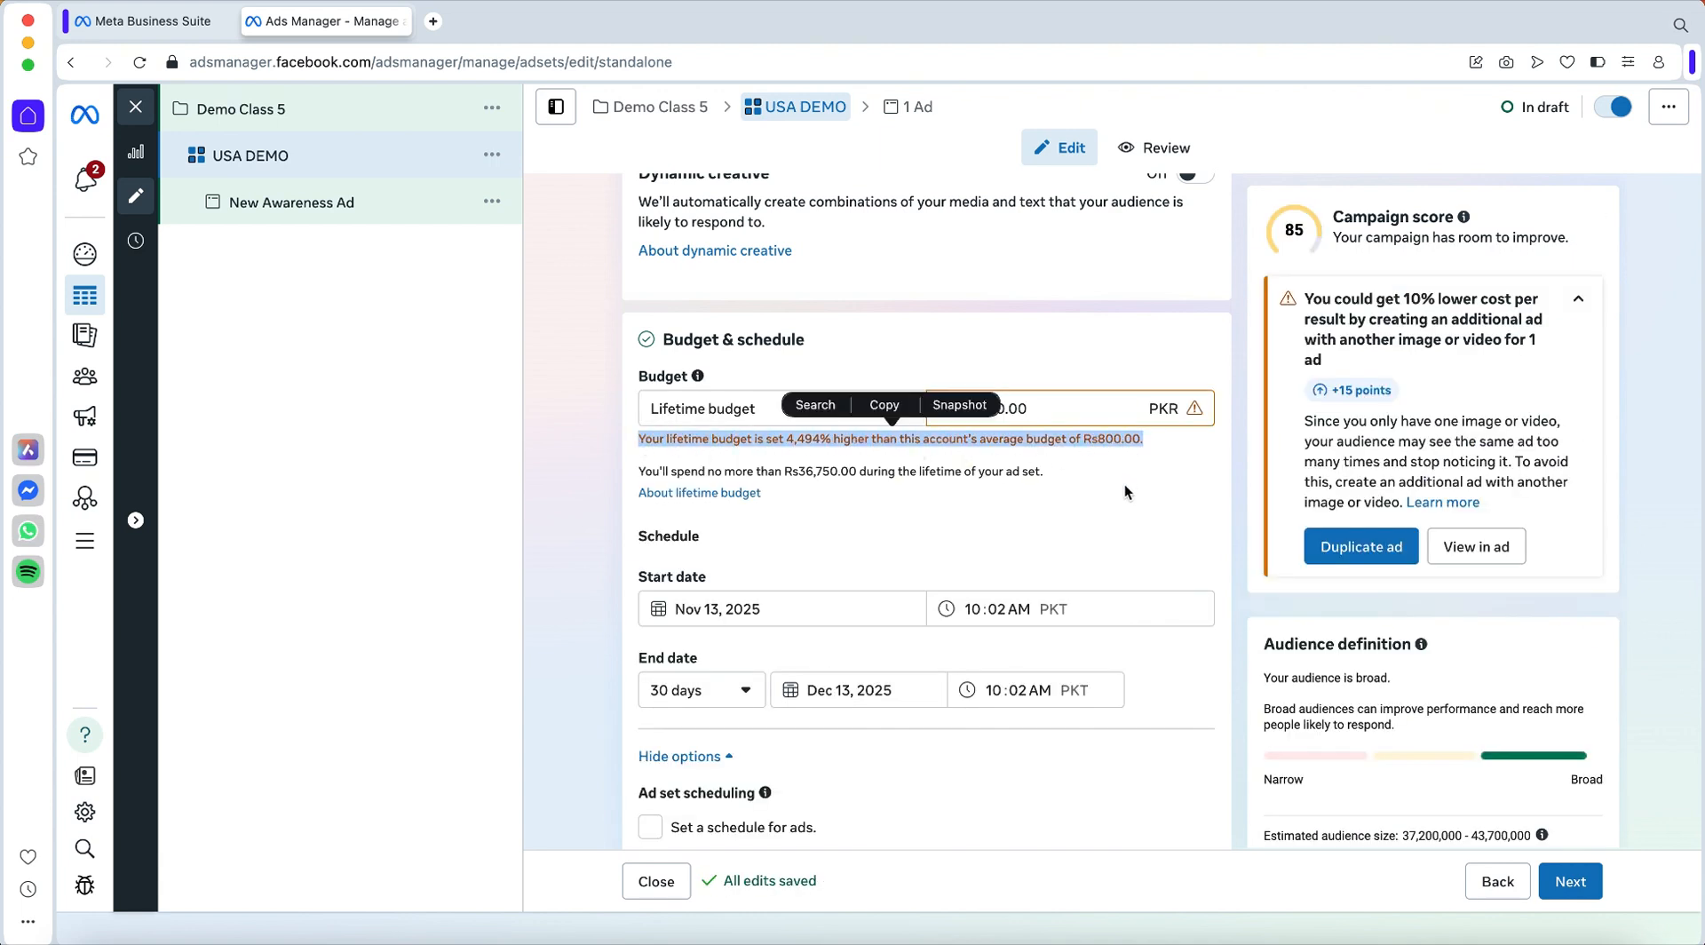
{"action": "left_click", "coordinate": [1110, 337]}
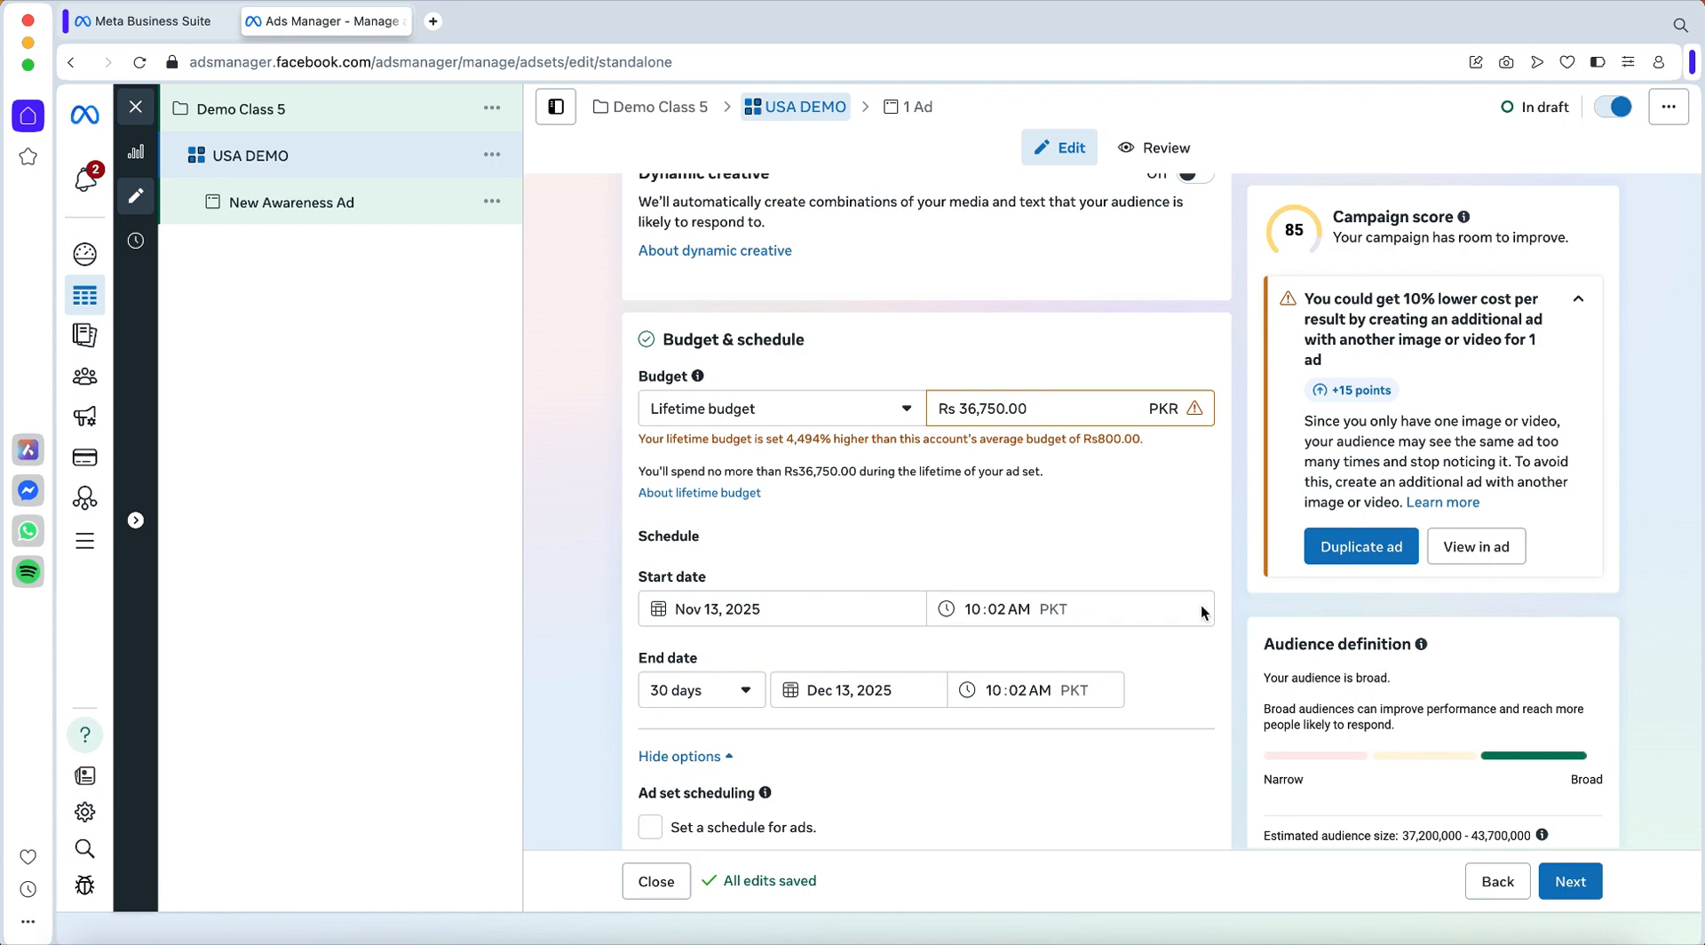
{"action": "left_click", "coordinate": [902, 409]}
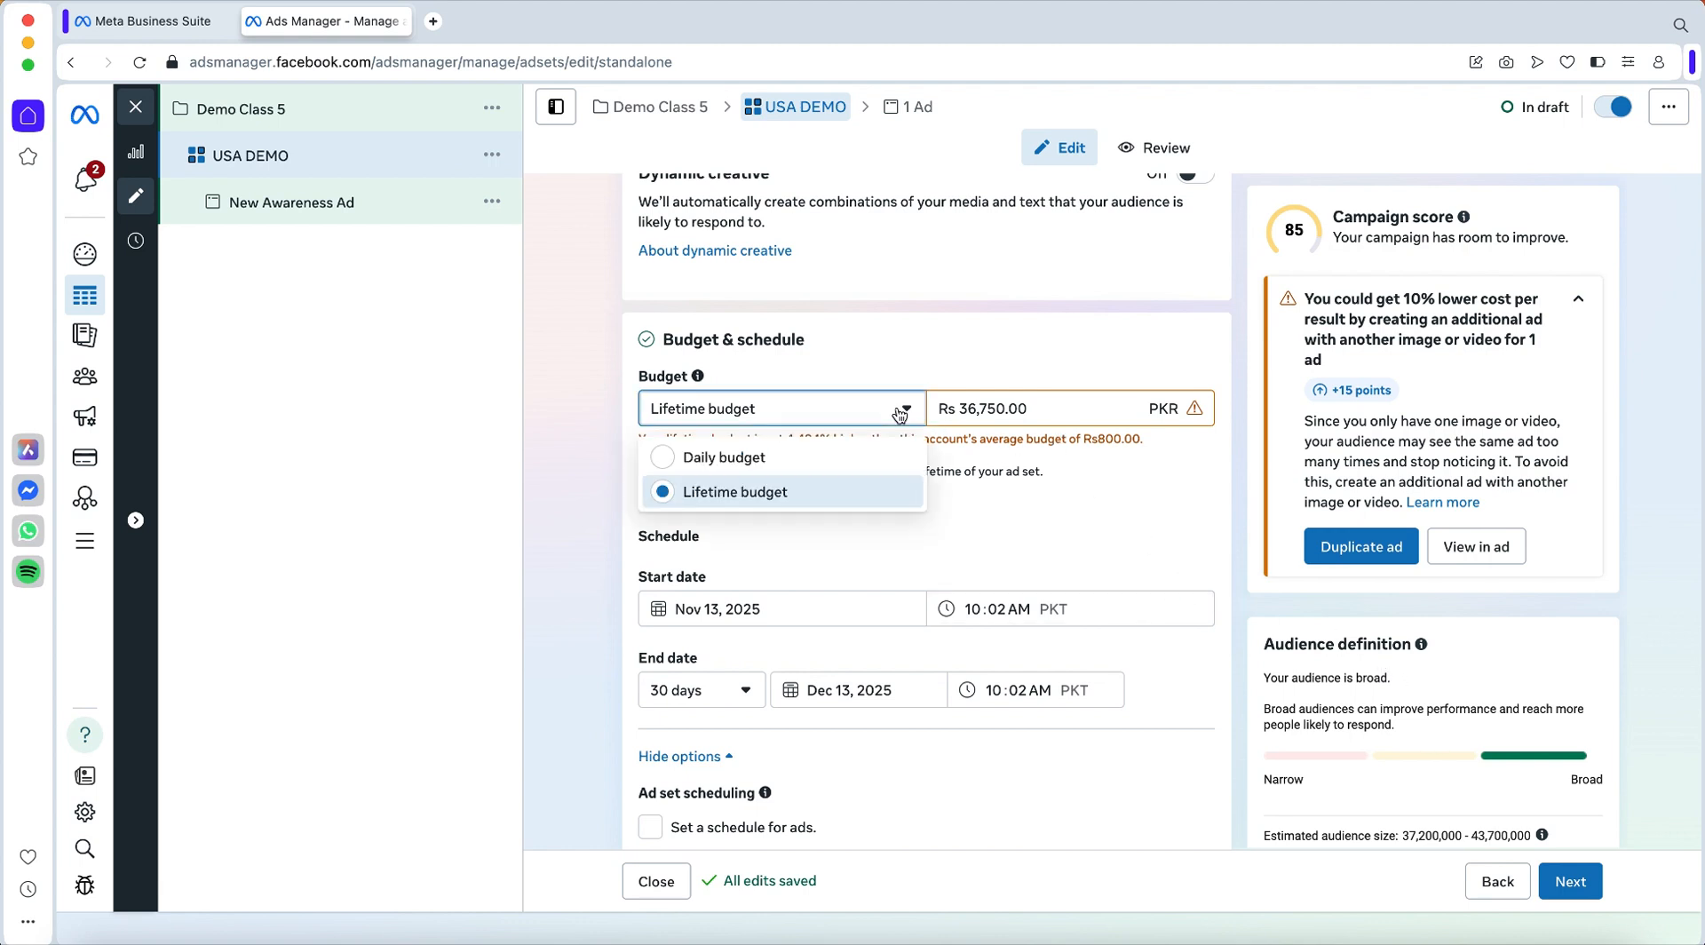
{"action": "left_click", "coordinate": [826, 458]}
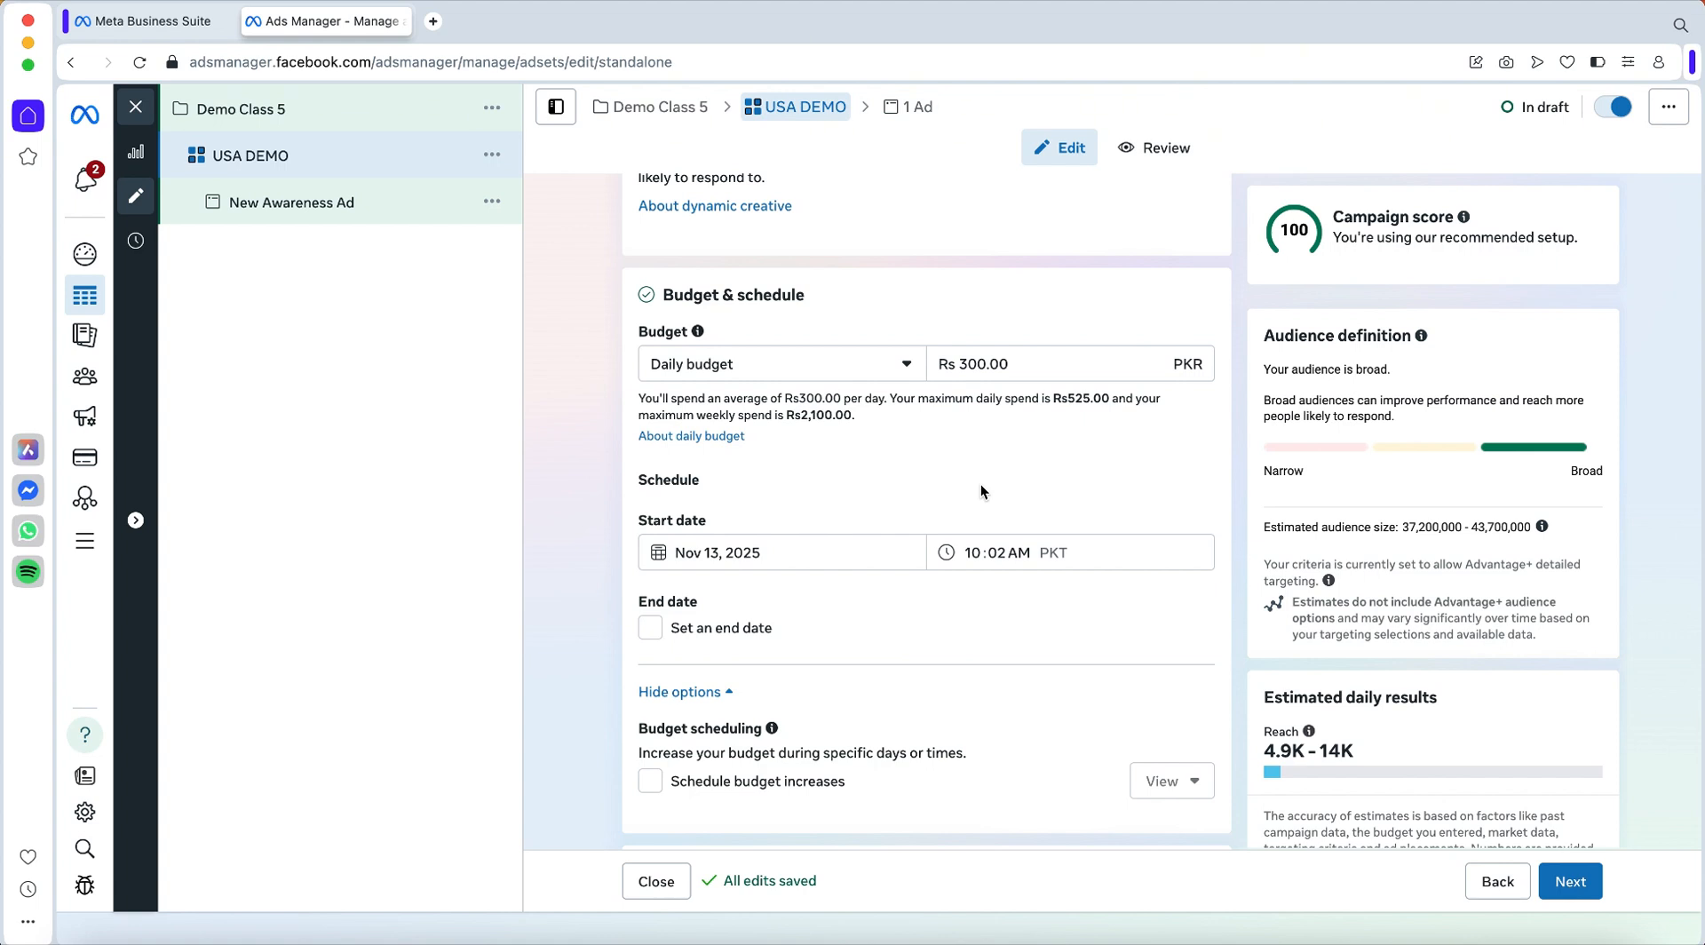
Step: Pick November 13, 2025 as the start date, and try the optional end date before switching it off again
{"action": "scroll", "coordinate": [981, 487], "scroll_direction": "down", "scroll_amount": 1}
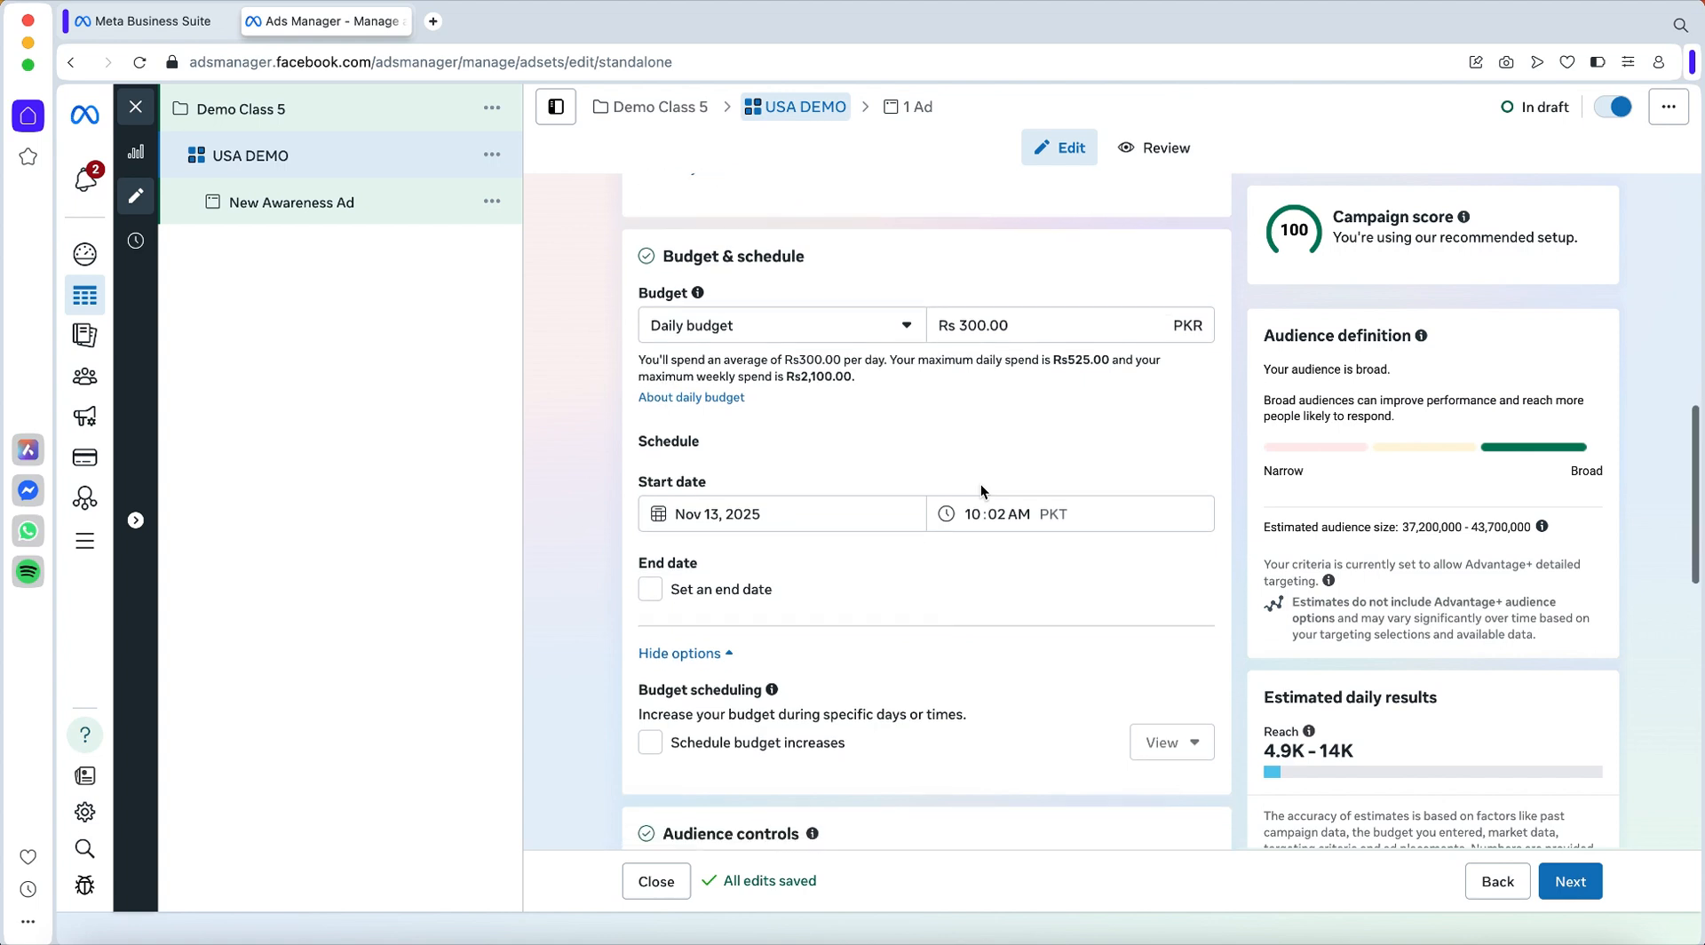
{"action": "scroll", "coordinate": [980, 487], "scroll_direction": "up", "scroll_amount": 1}
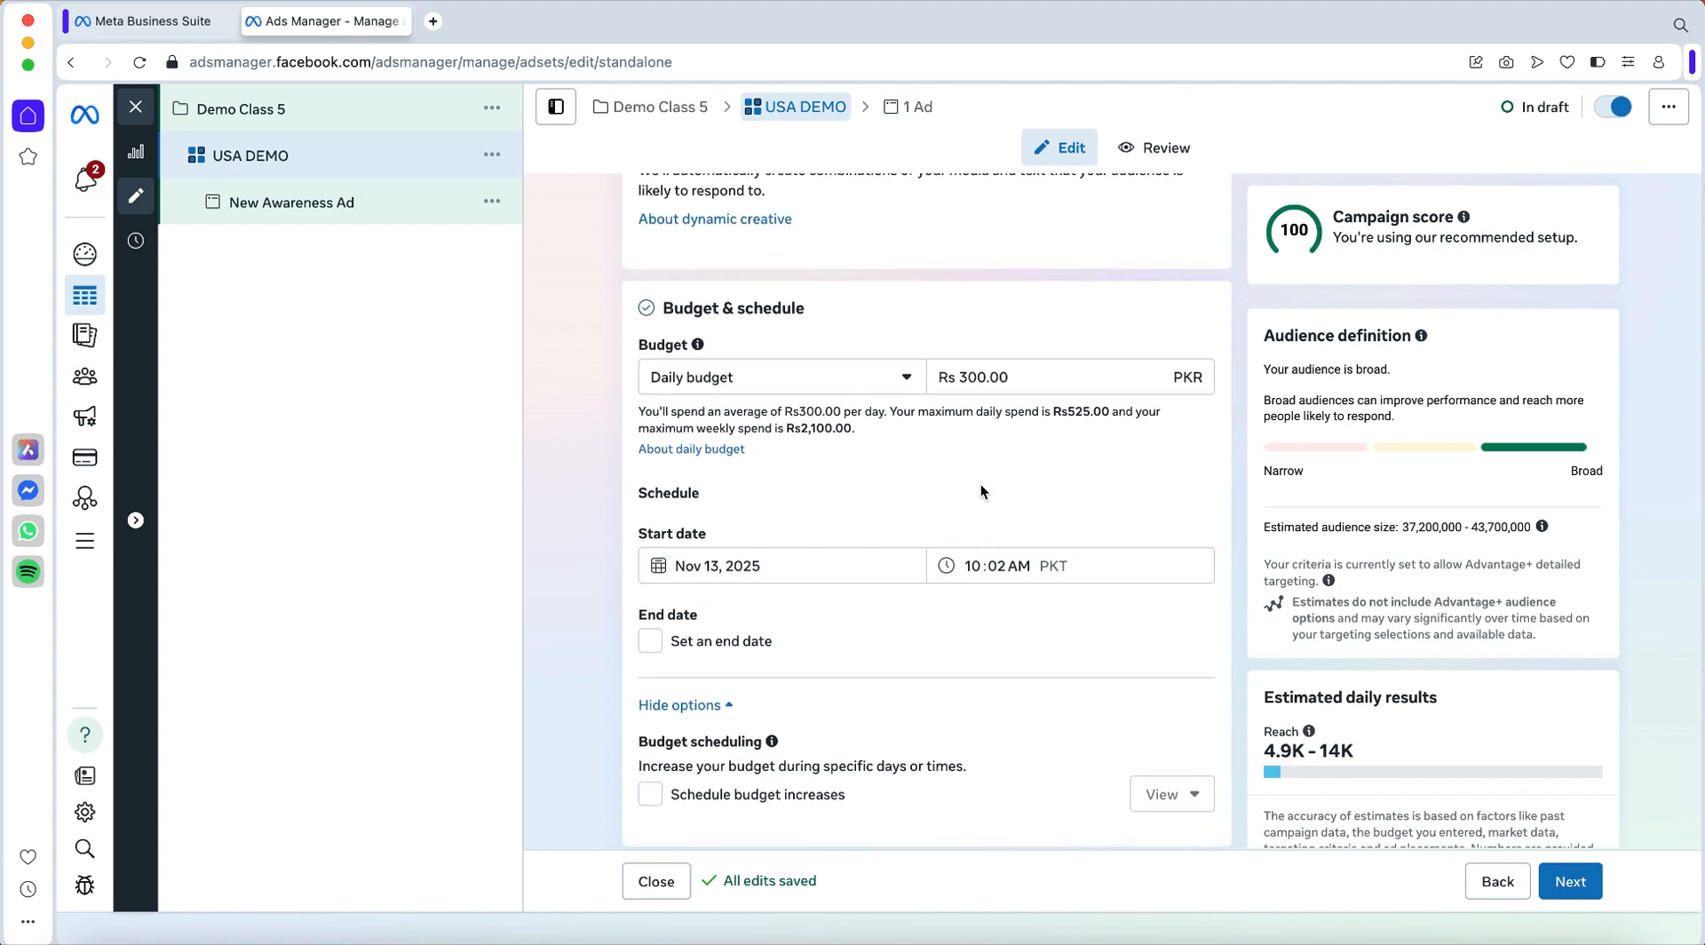
{"action": "scroll", "coordinate": [981, 491], "scroll_direction": "down", "scroll_amount": 1}
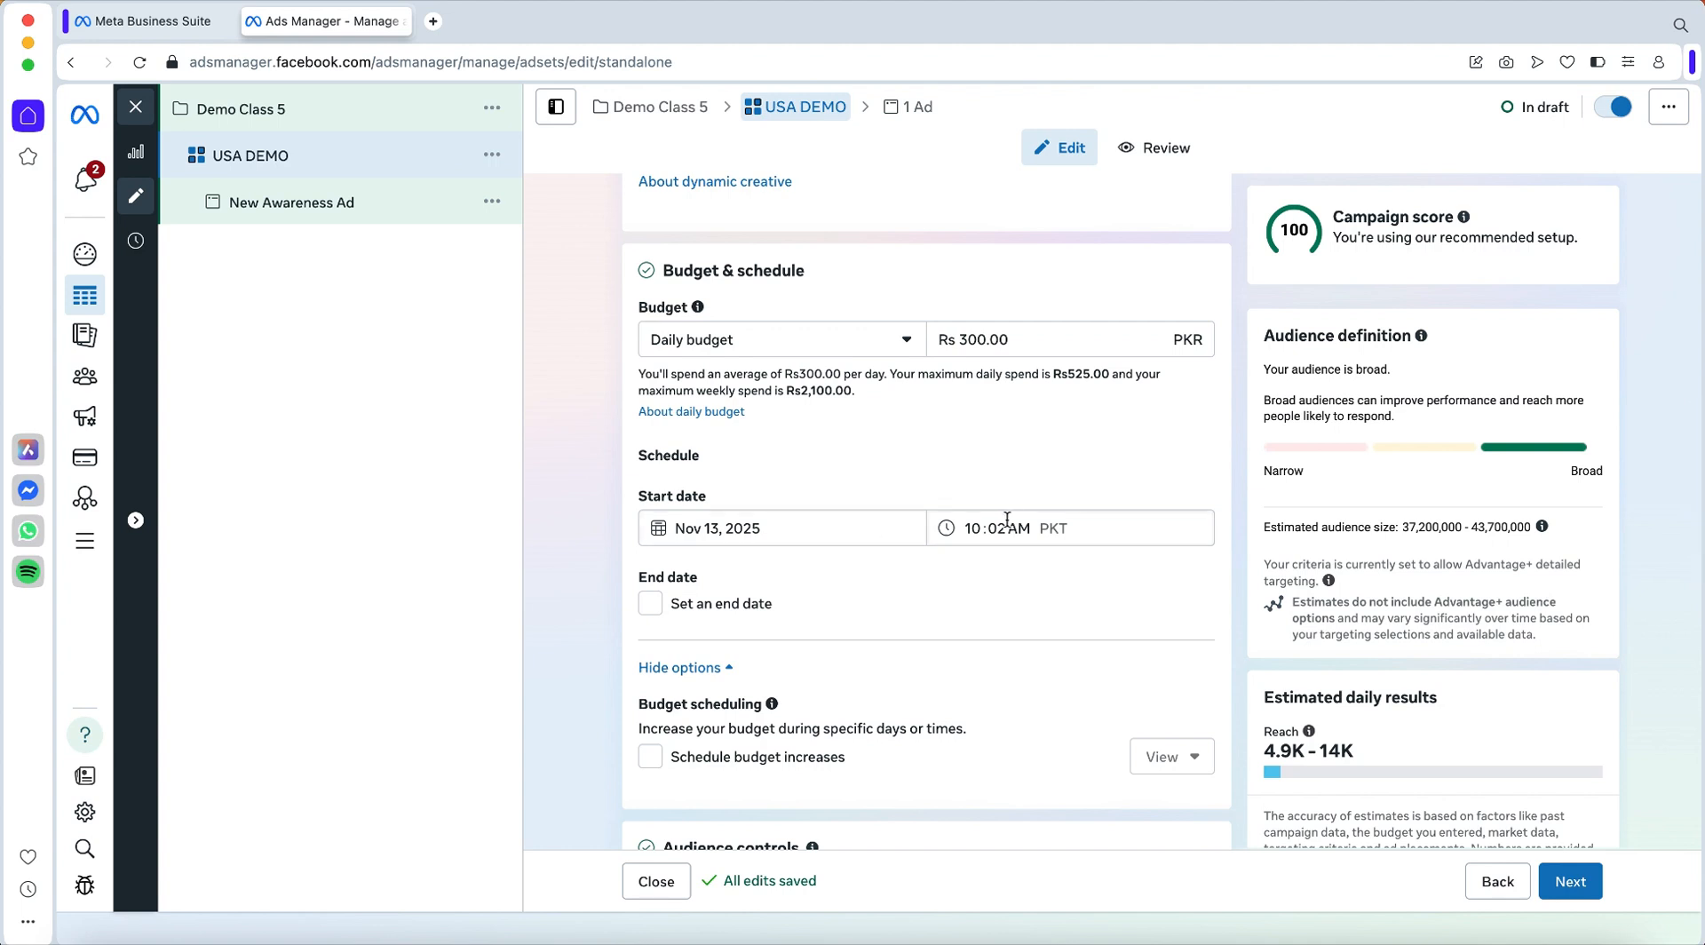
{"action": "left_click", "coordinate": [765, 538]}
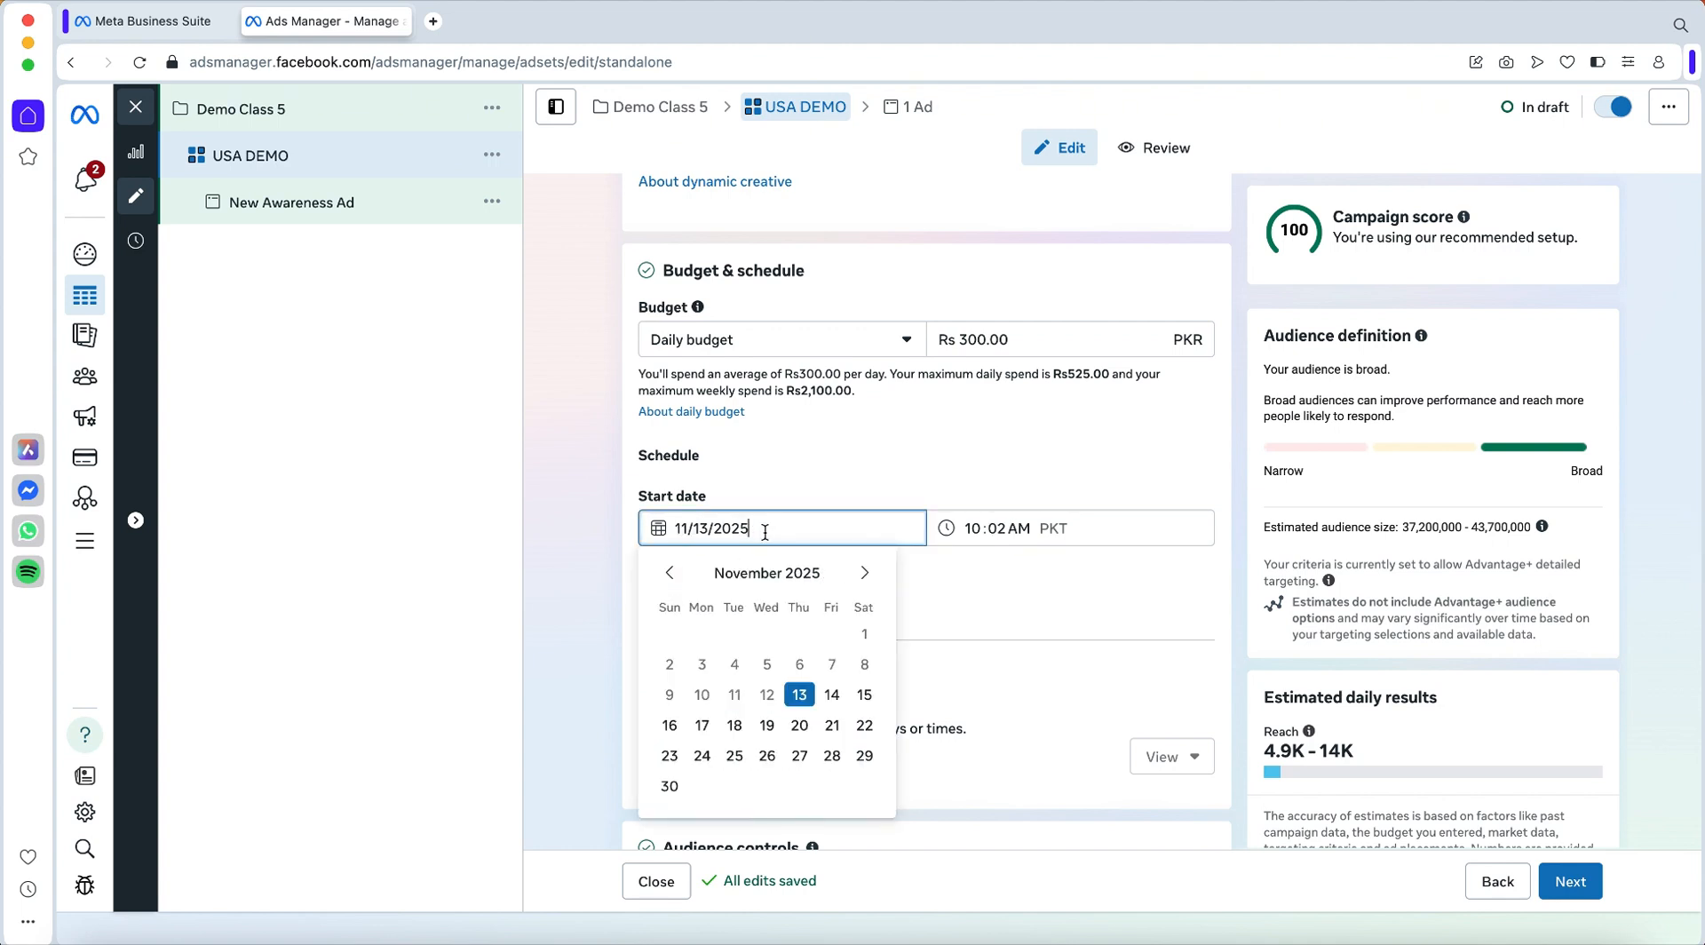
{"action": "left_click", "coordinate": [798, 697]}
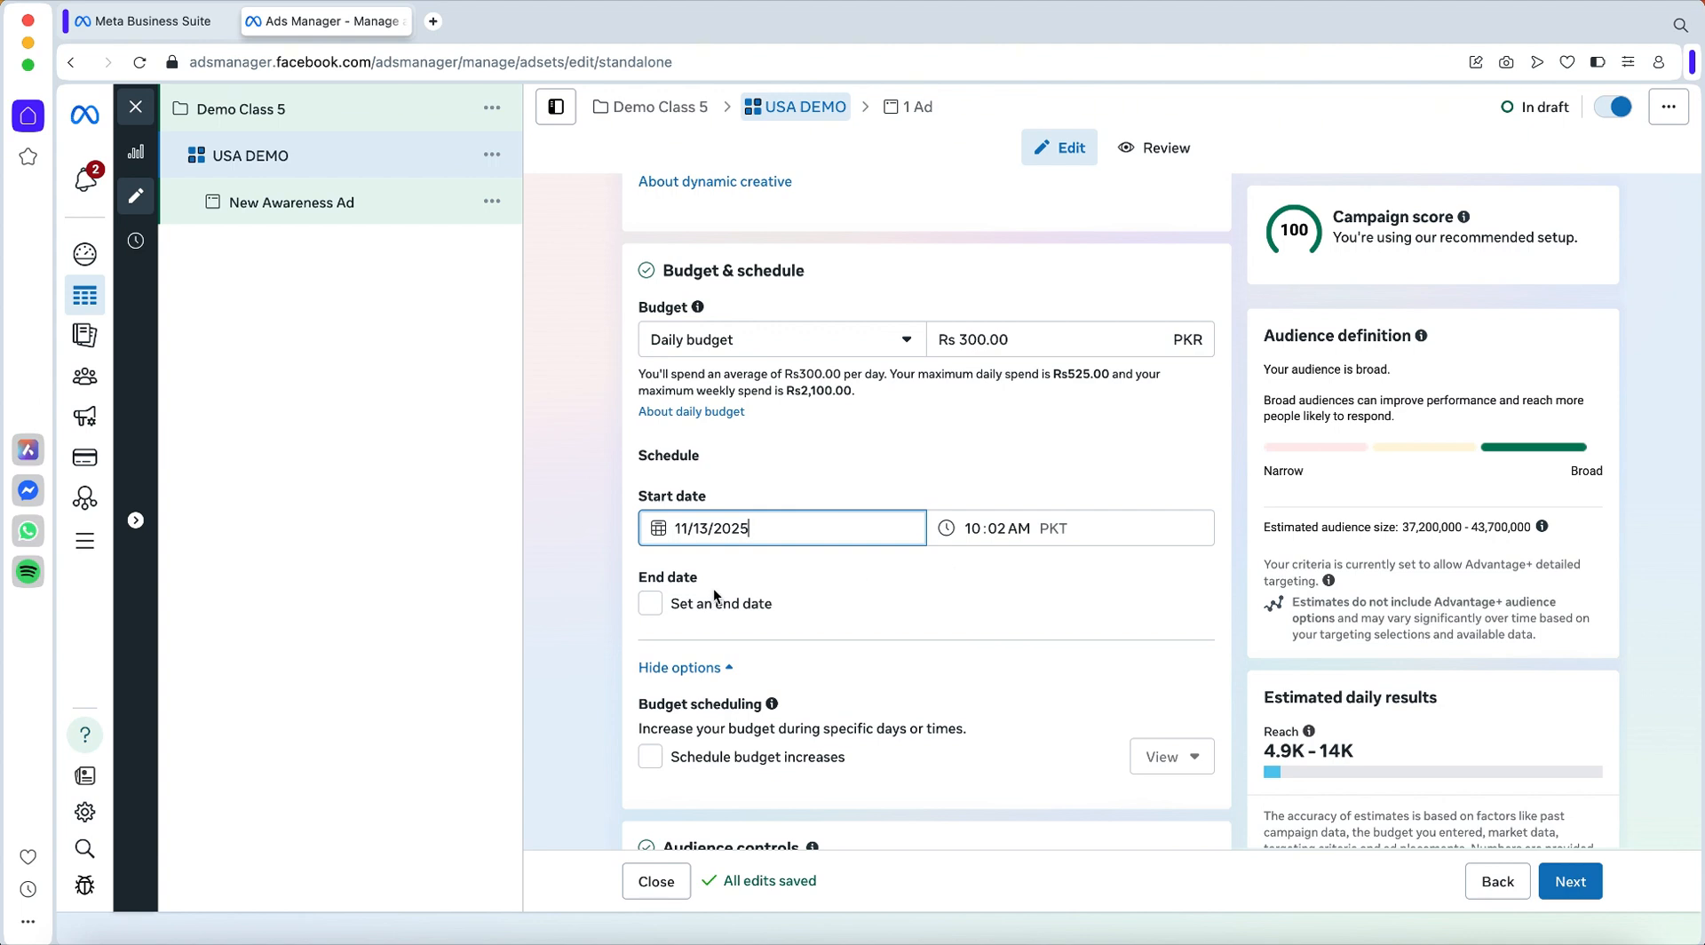
{"action": "left_click", "coordinate": [657, 609]}
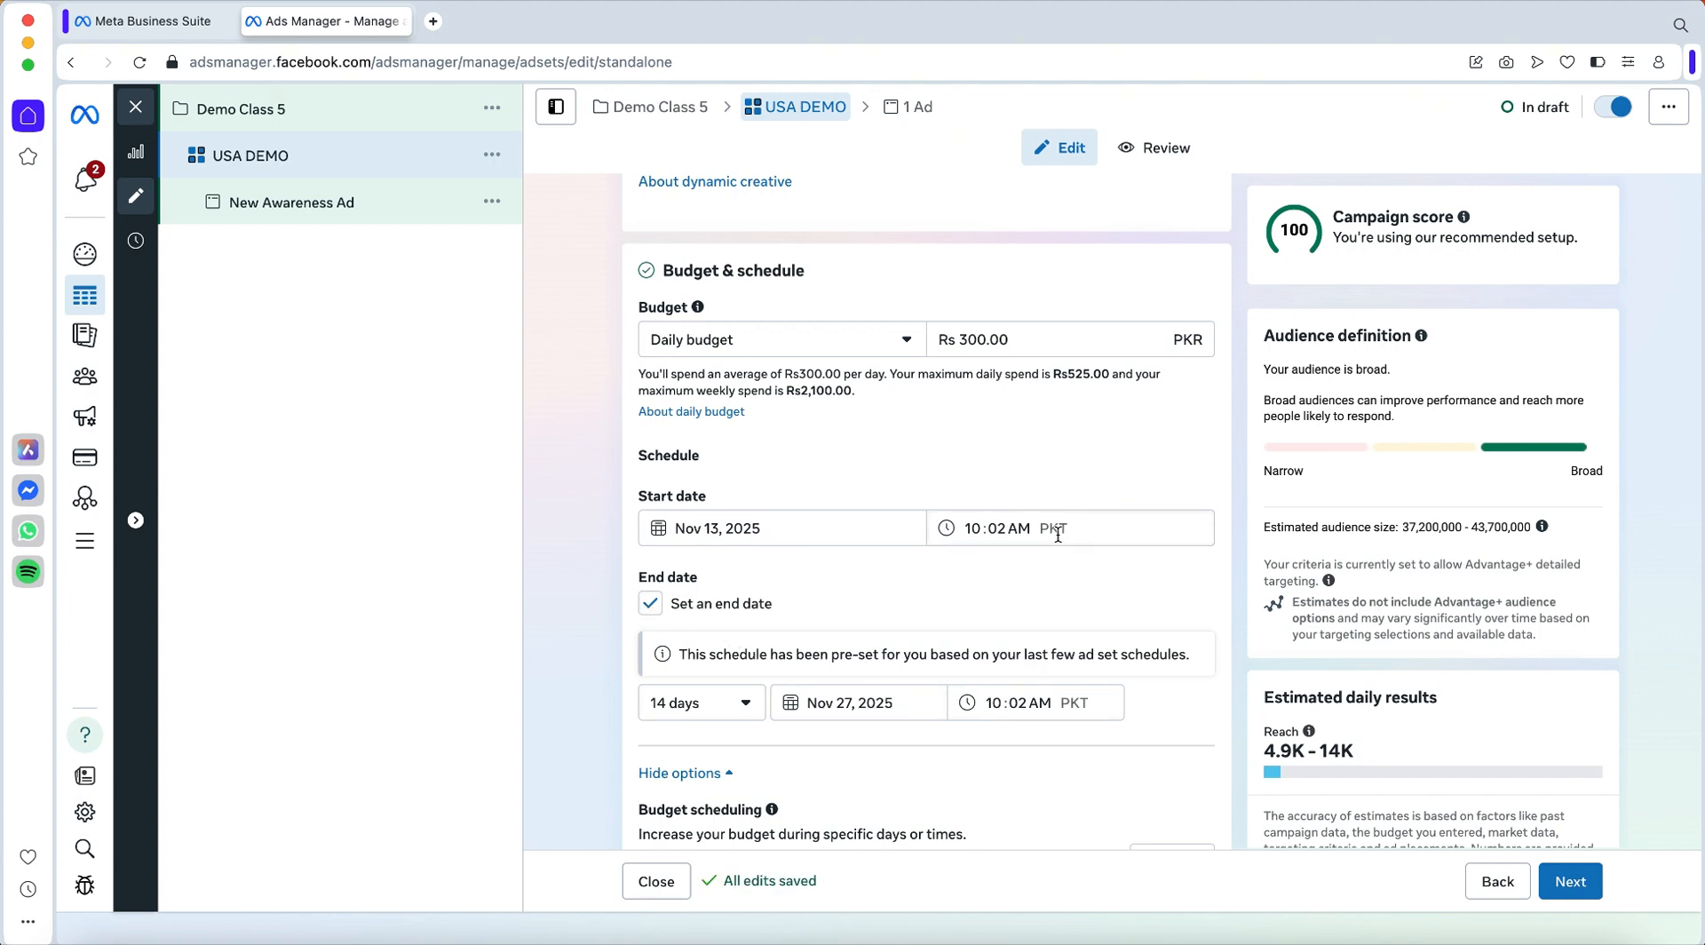
{"action": "left_click", "coordinate": [651, 606]}
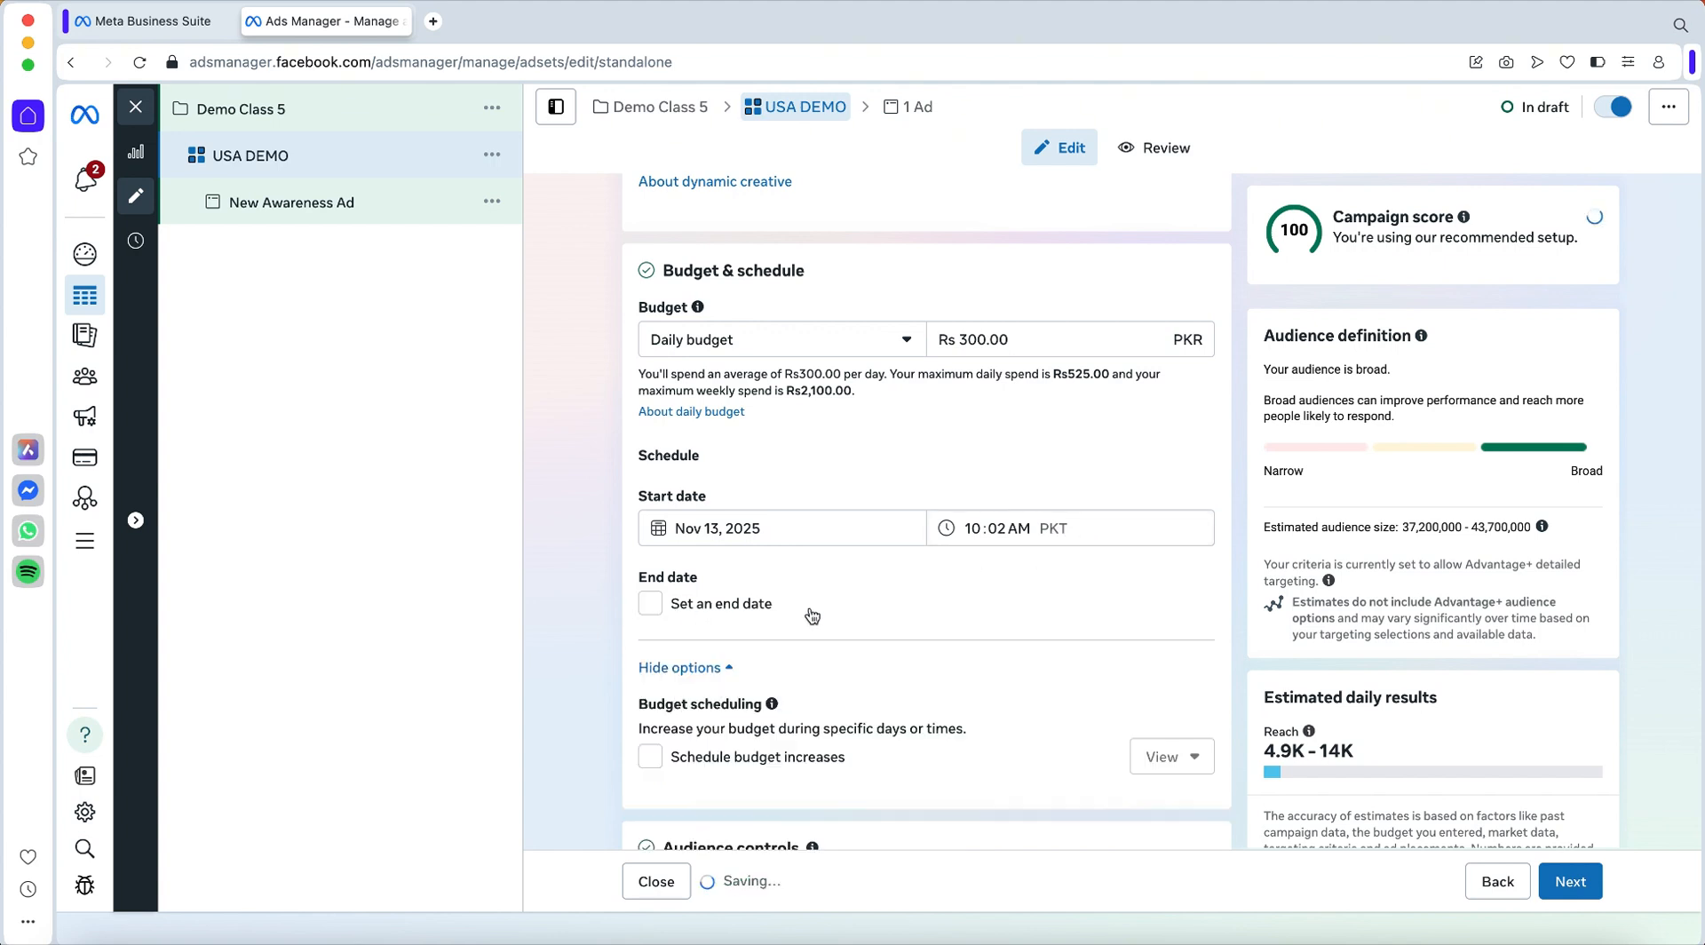
Step: Review the ad set's budget scheduling, audience controls with locations, and Advantage+ audience sections
{"action": "scroll", "coordinate": [808, 613], "scroll_direction": "down", "scroll_amount": 5}
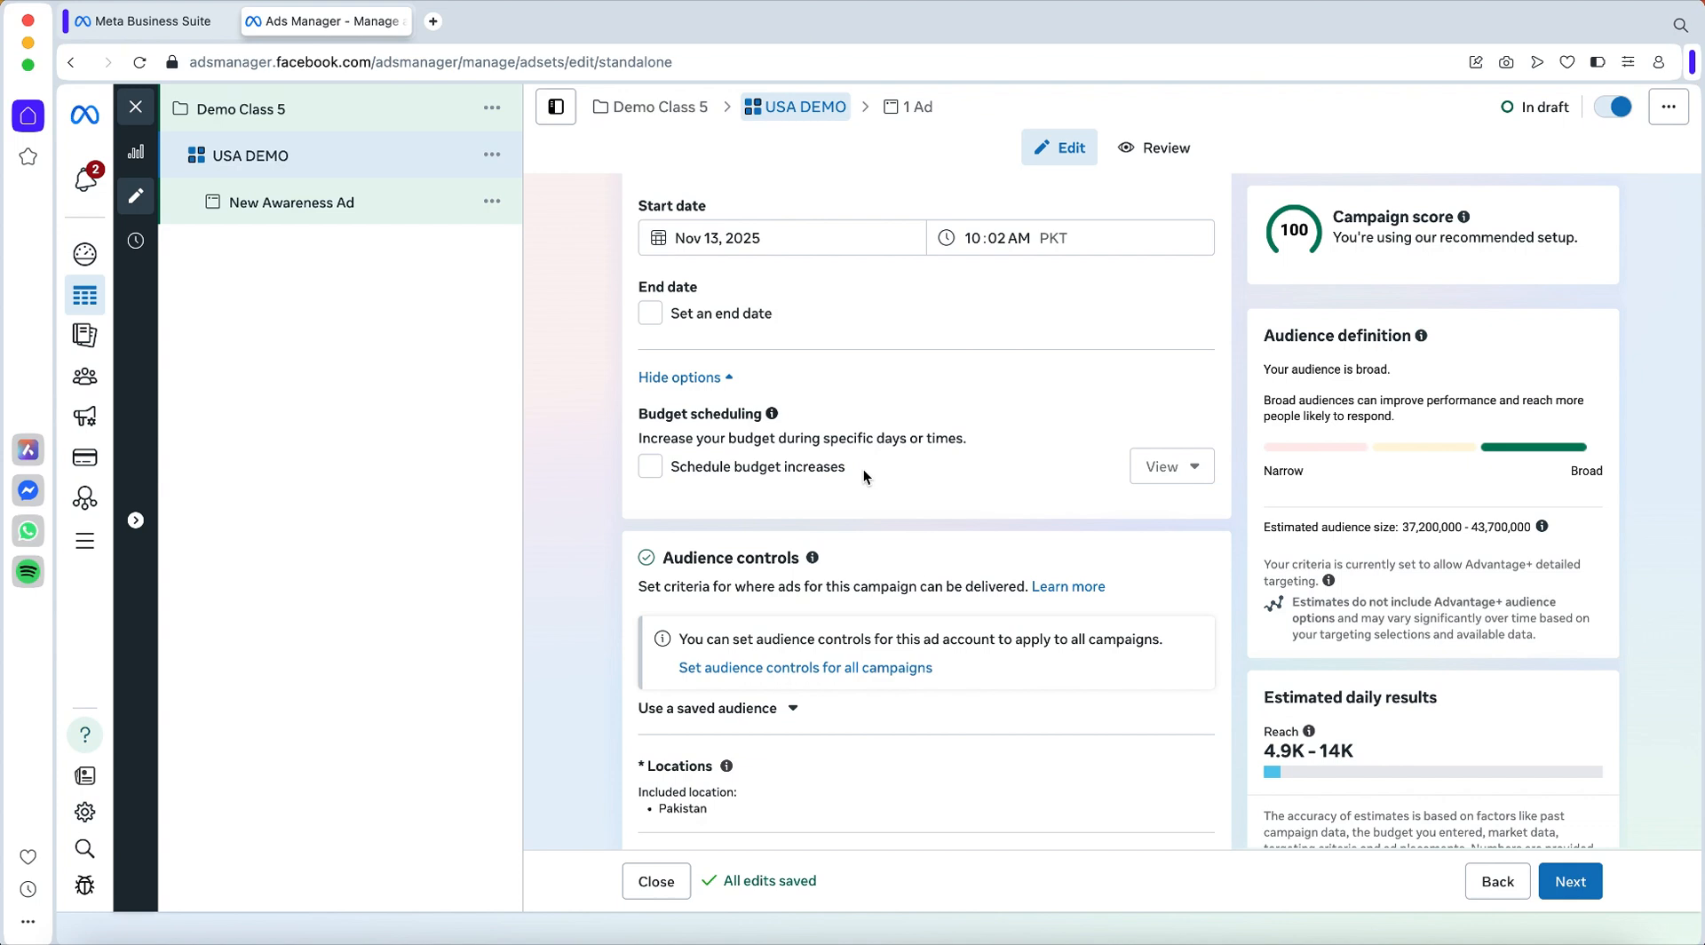
{"action": "scroll", "coordinate": [864, 469], "scroll_direction": "down", "scroll_amount": 3}
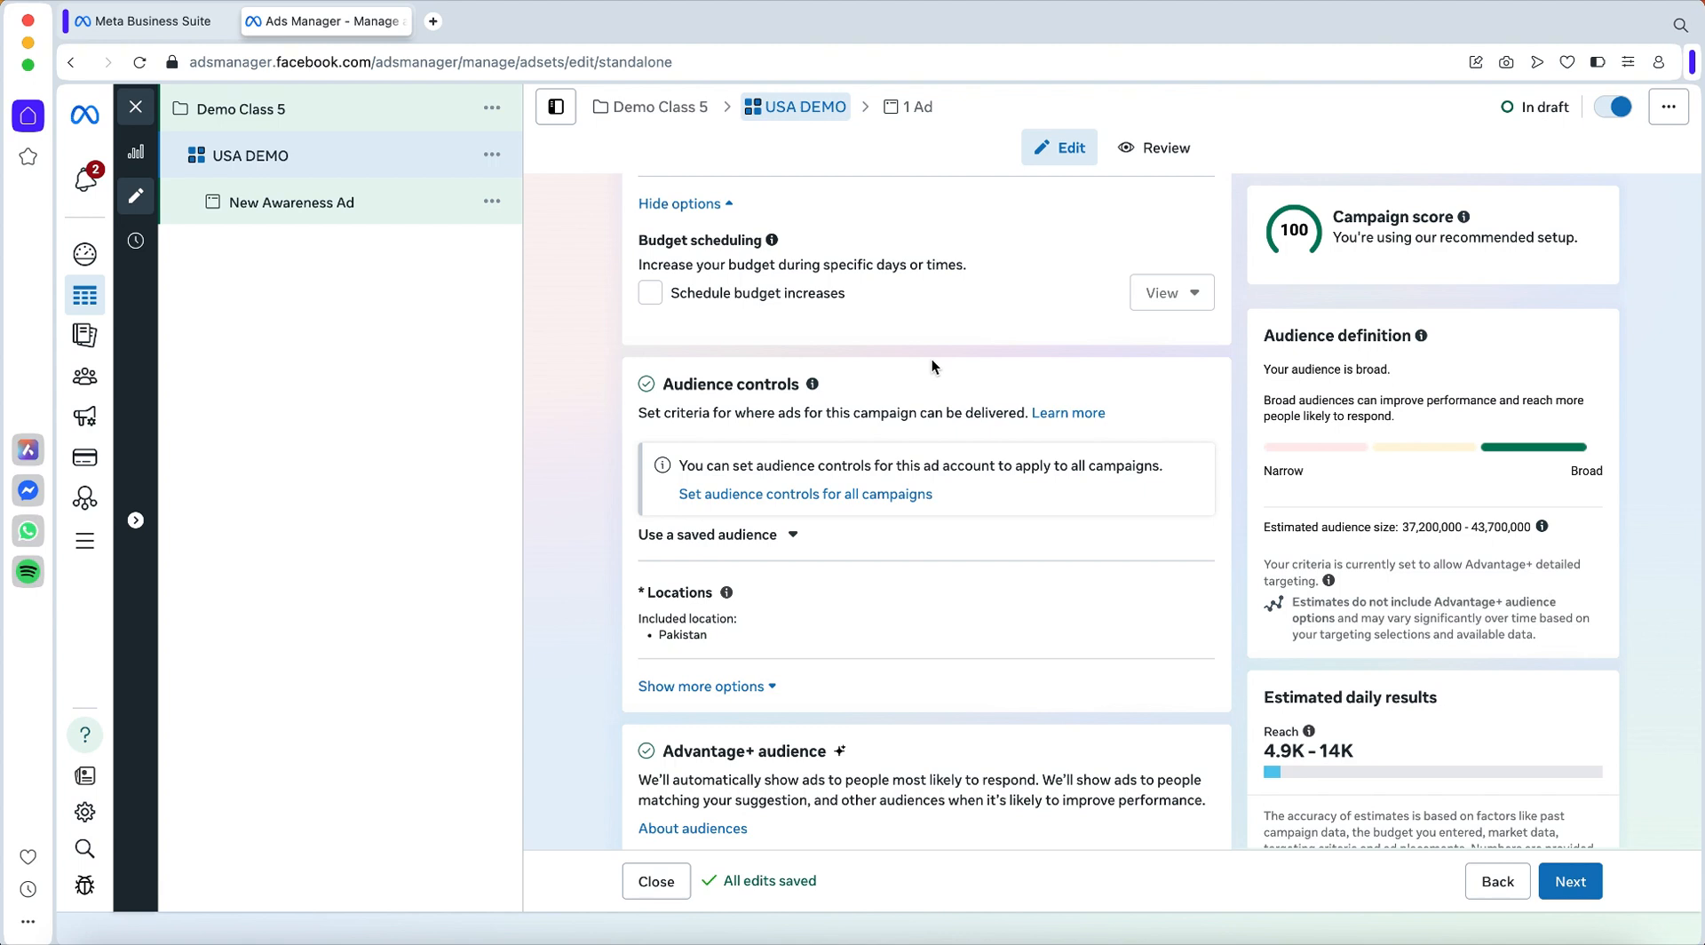
{"action": "scroll", "coordinate": [930, 359], "scroll_direction": "down", "scroll_amount": 1}
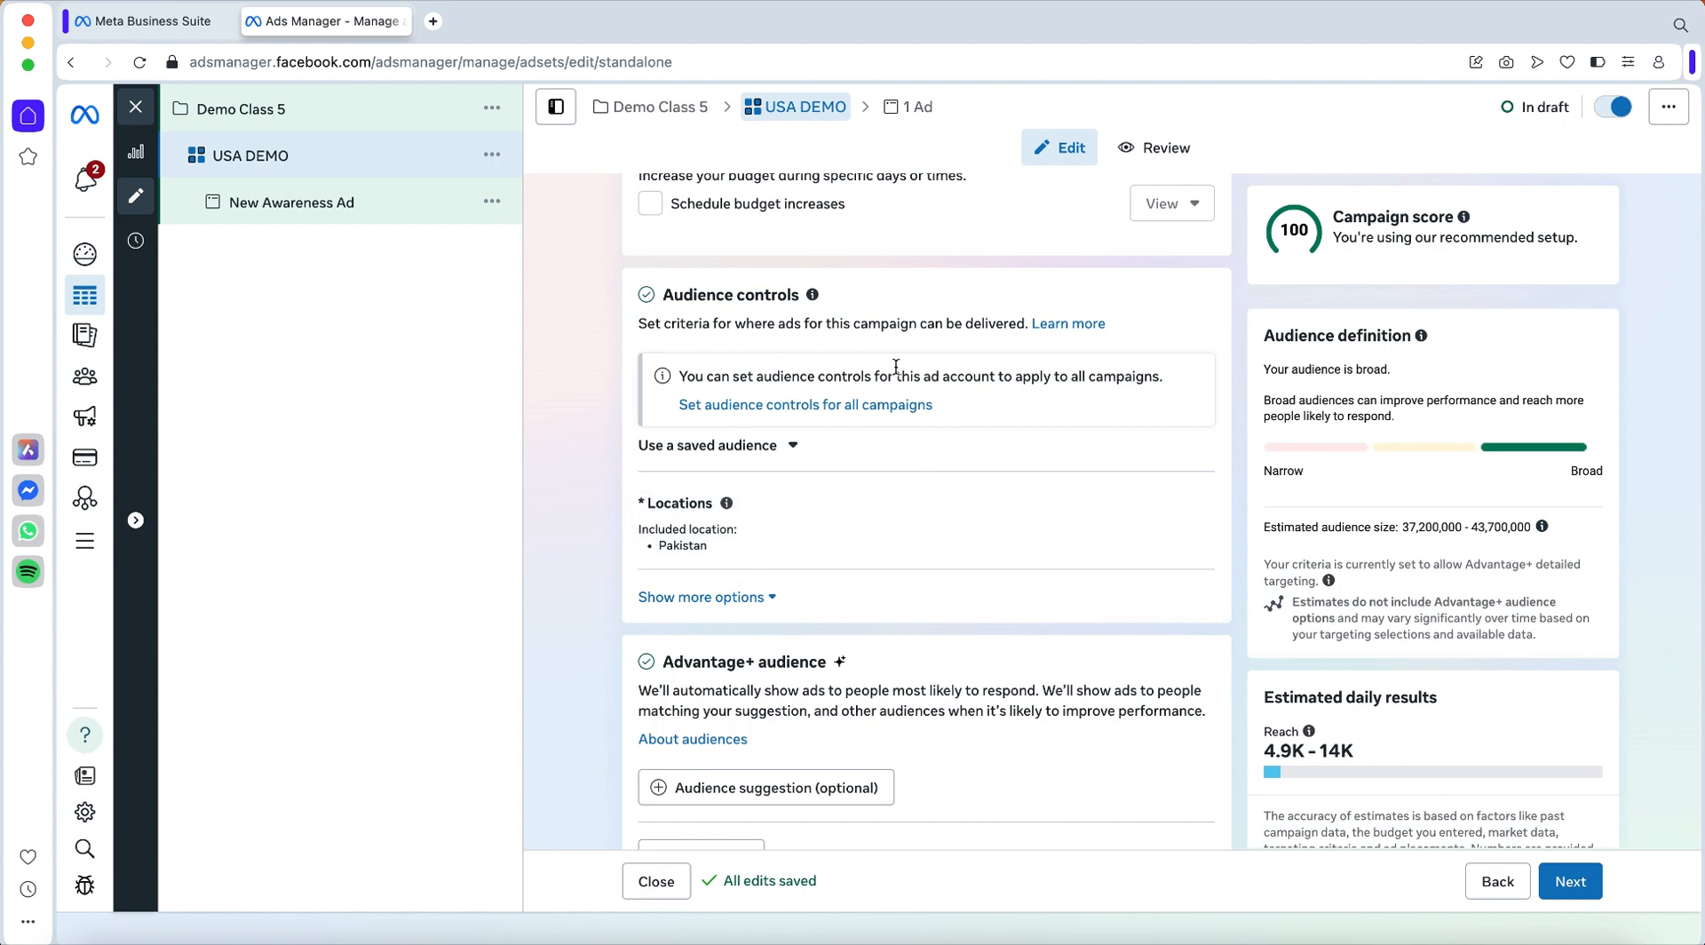
{"action": "scroll", "coordinate": [896, 366], "scroll_direction": "down", "scroll_amount": 2}
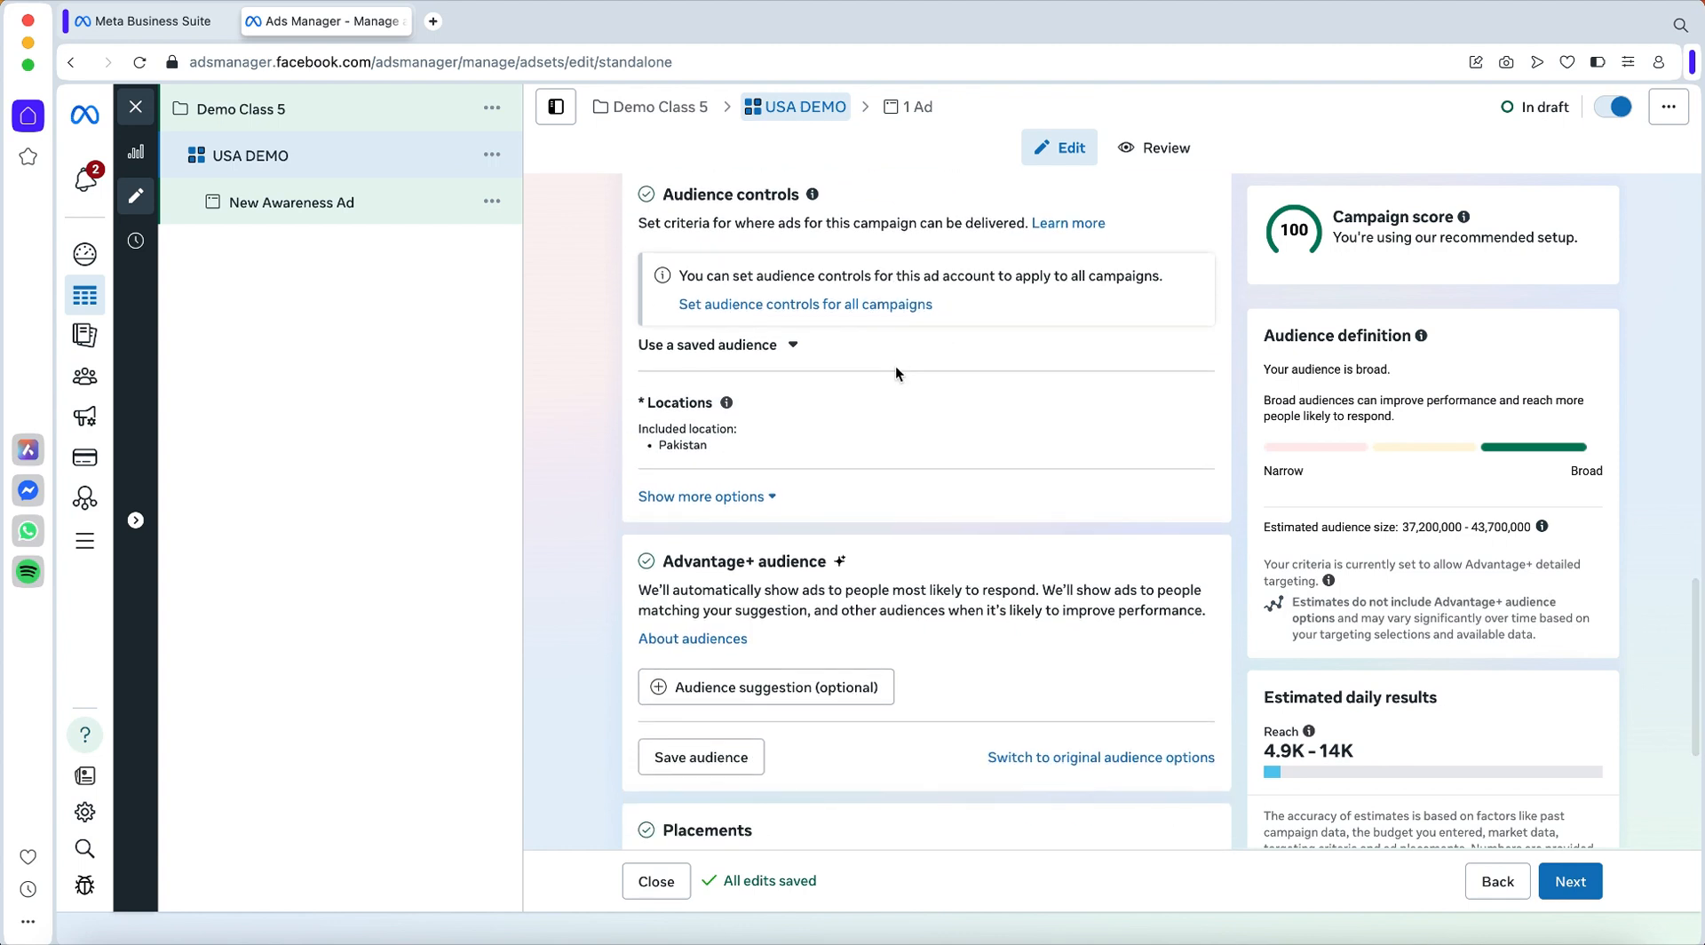
{"action": "scroll", "coordinate": [940, 382], "scroll_direction": "up", "scroll_amount": 1}
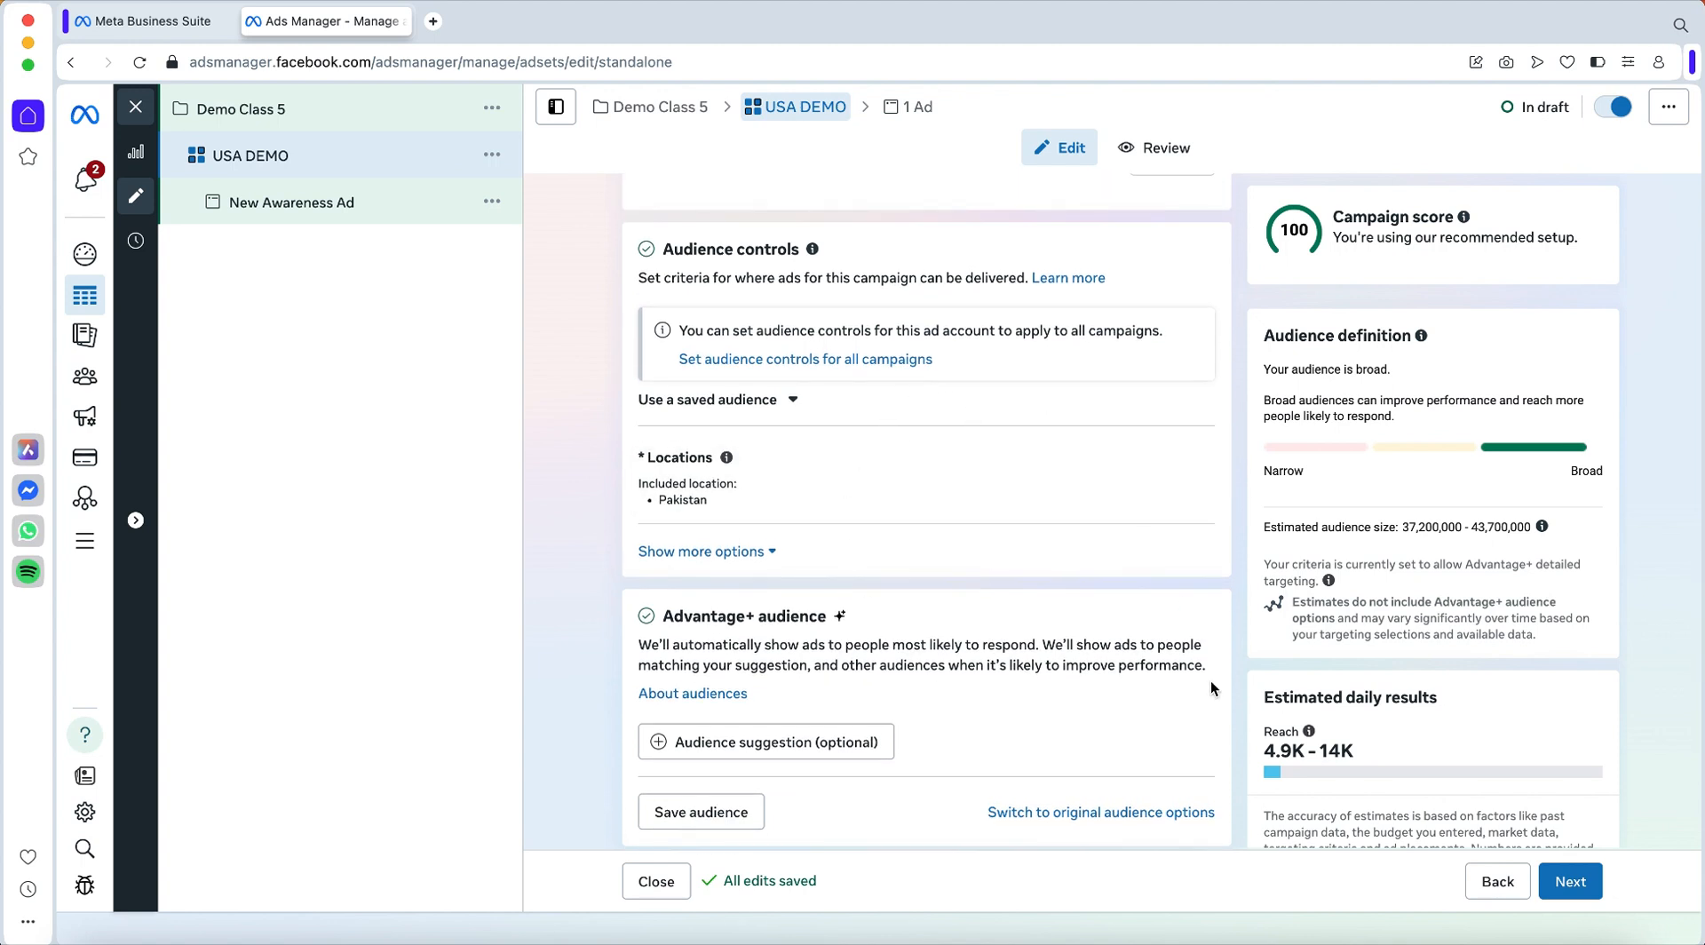
{"action": "scroll", "coordinate": [1212, 682], "scroll_direction": "down", "scroll_amount": 1}
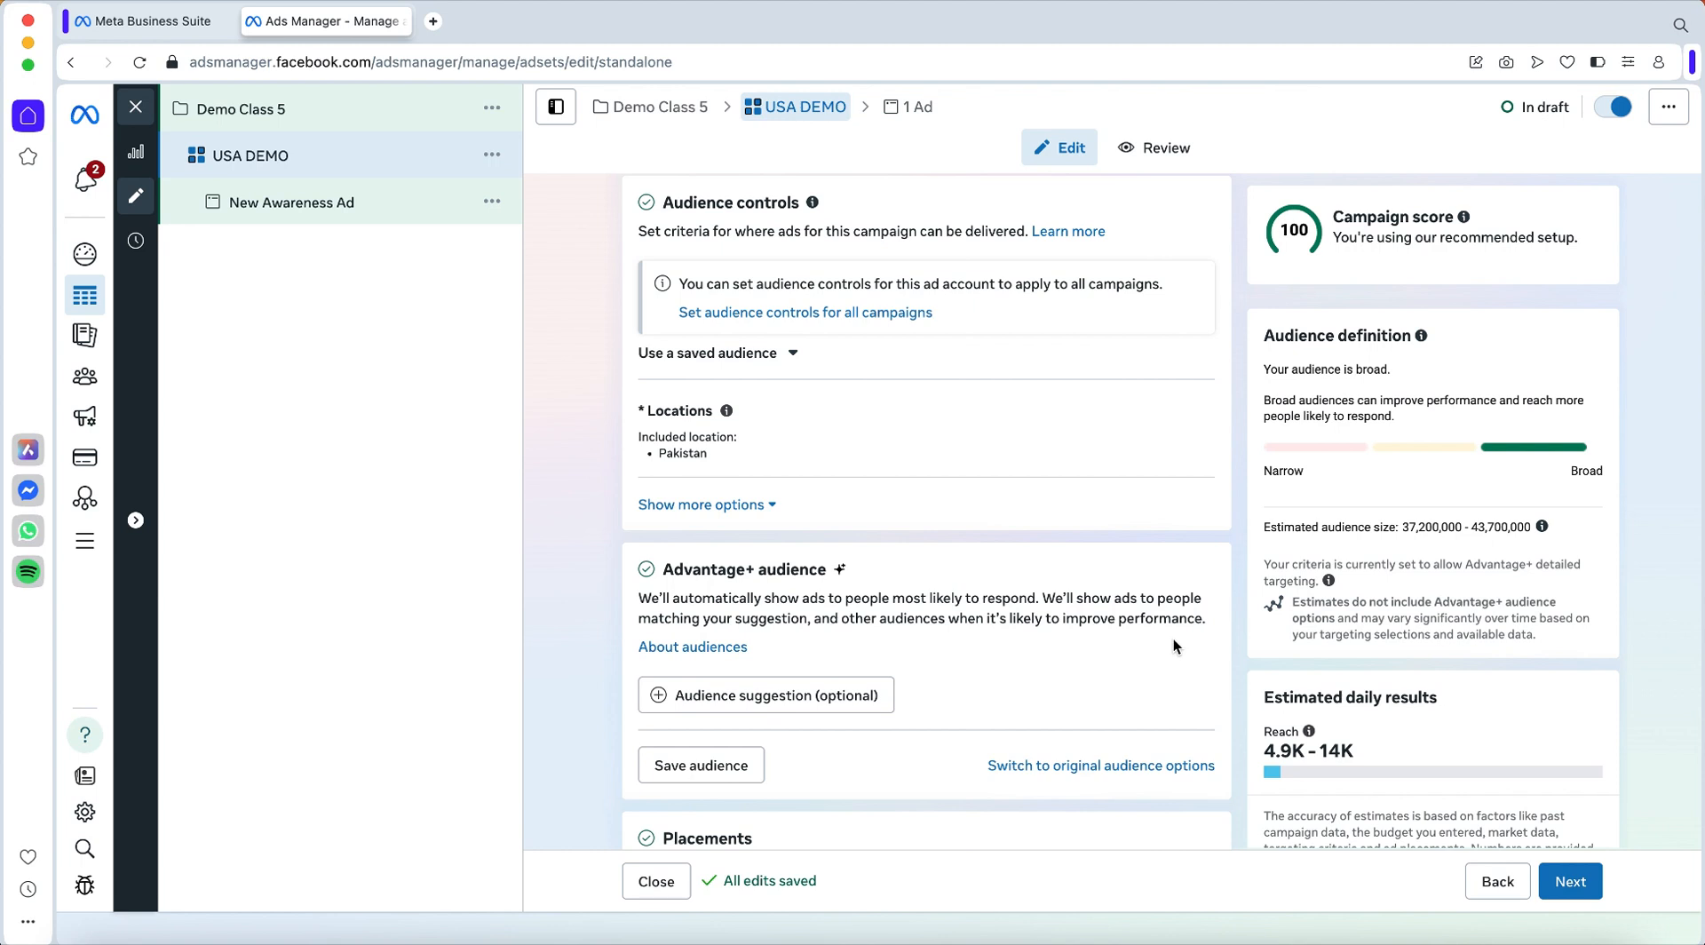
{"action": "scroll", "coordinate": [1175, 637], "scroll_direction": "down", "scroll_amount": 1}
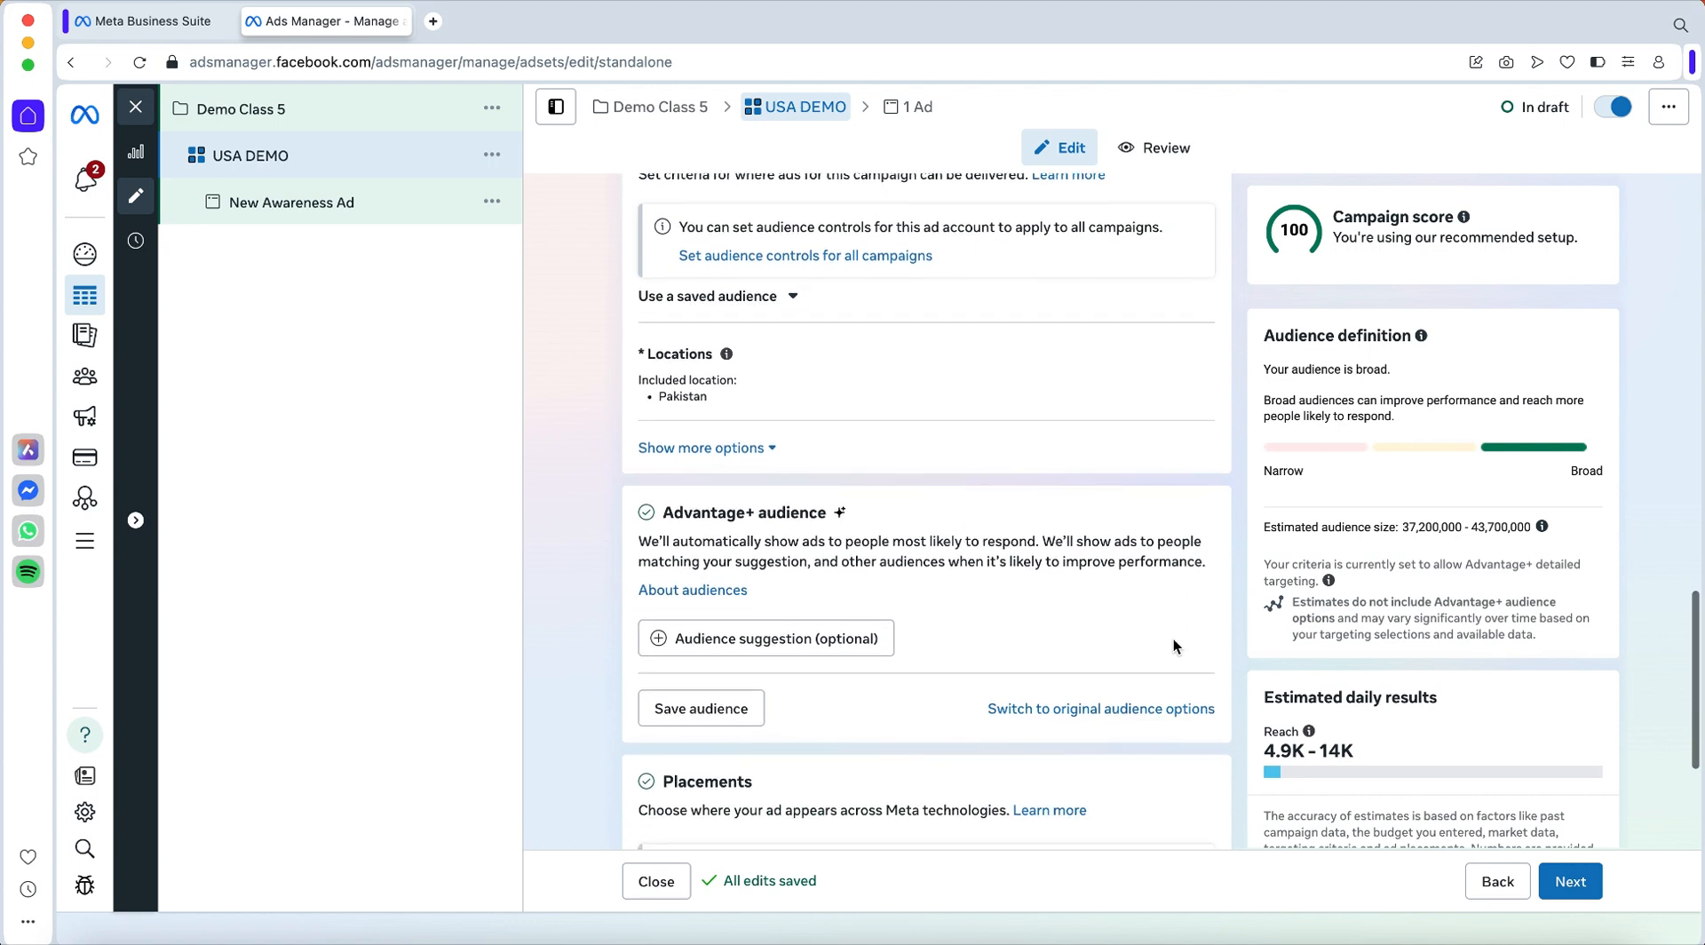
Step: Open the ad set's audience locations for editing and bring up the location search with its map
{"action": "scroll", "coordinate": [1120, 584], "scroll_direction": "up", "scroll_amount": 1}
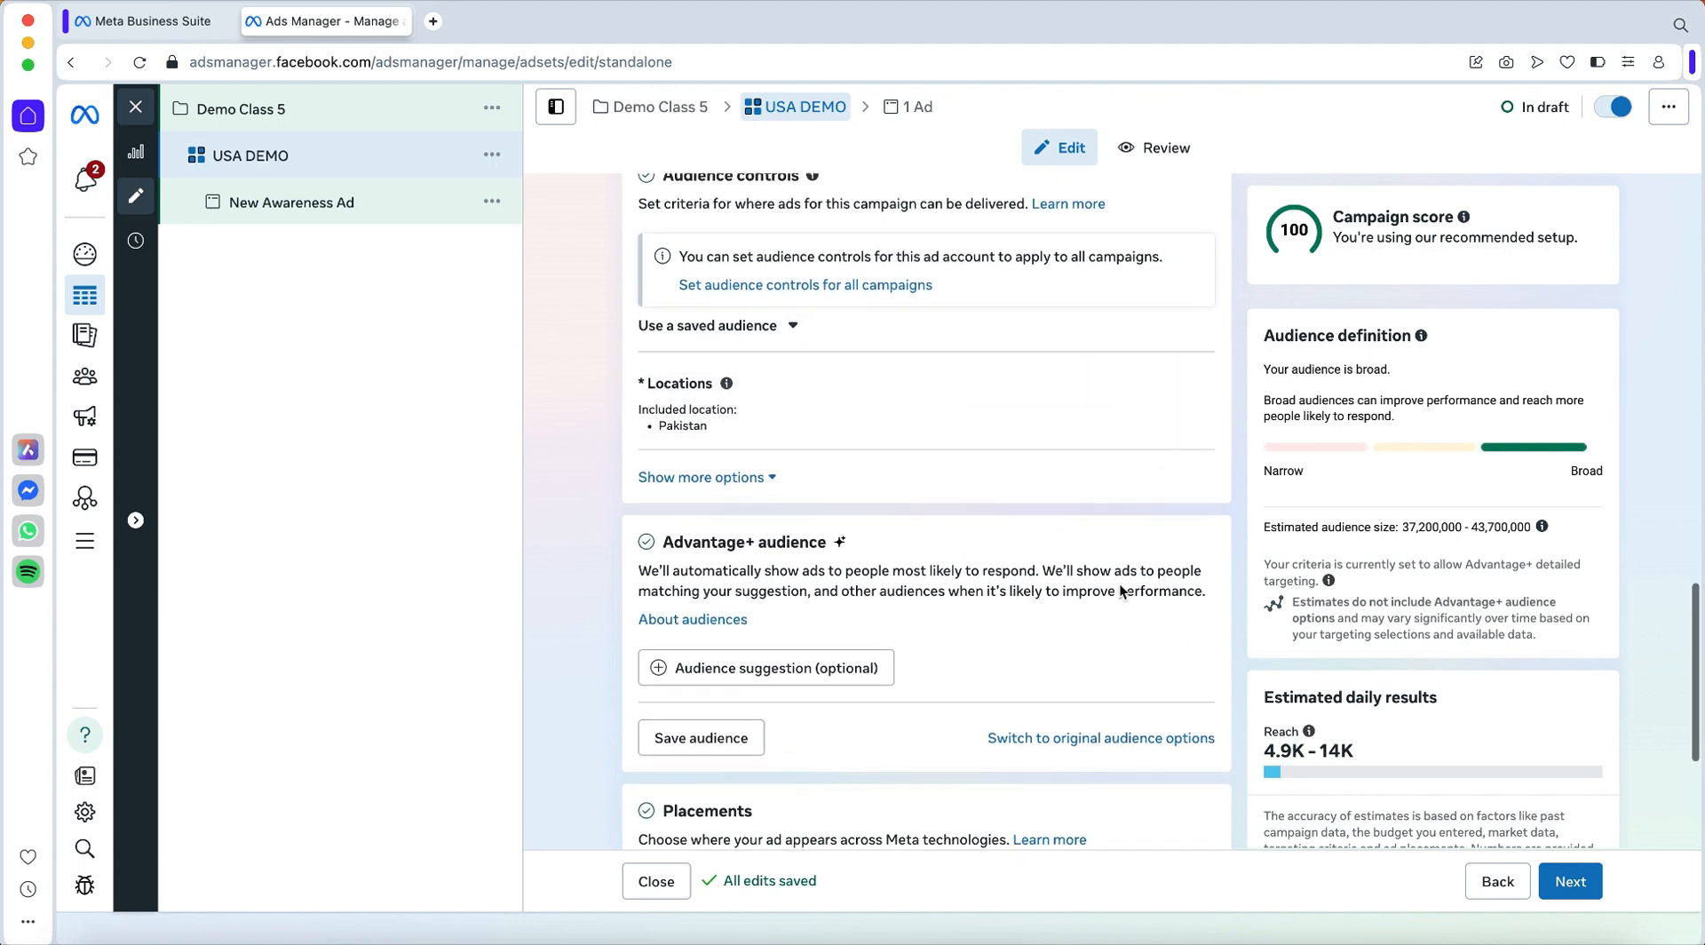
{"action": "scroll", "coordinate": [1119, 583], "scroll_direction": "up", "scroll_amount": 1}
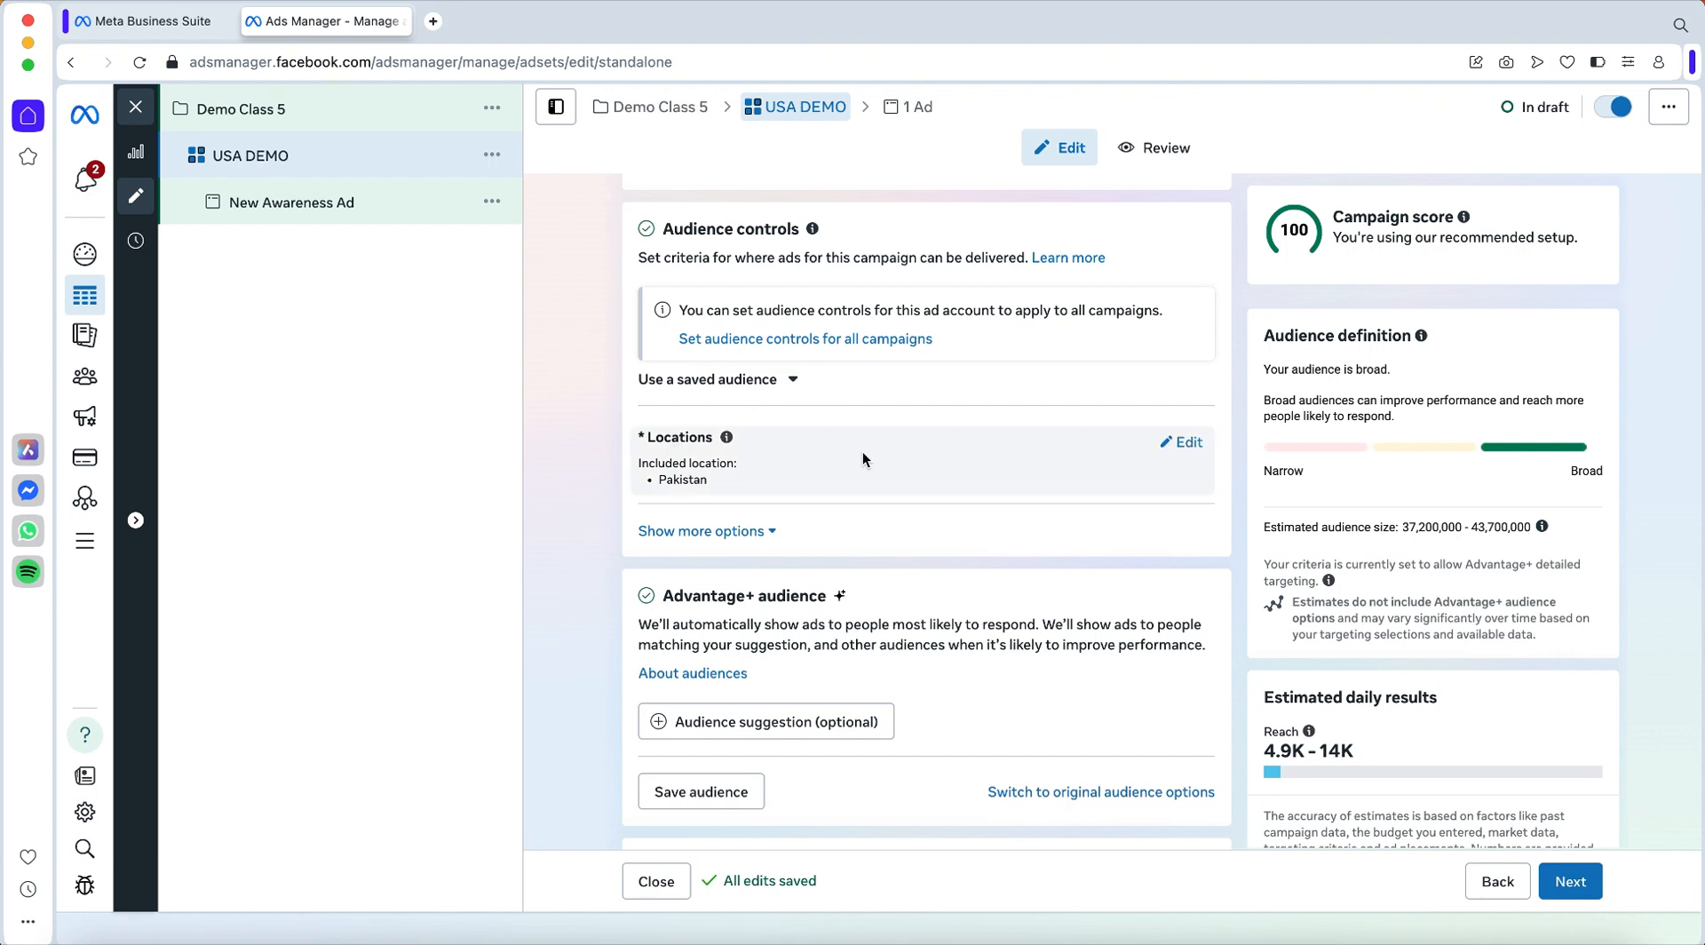
{"action": "left_click", "coordinate": [1180, 443]}
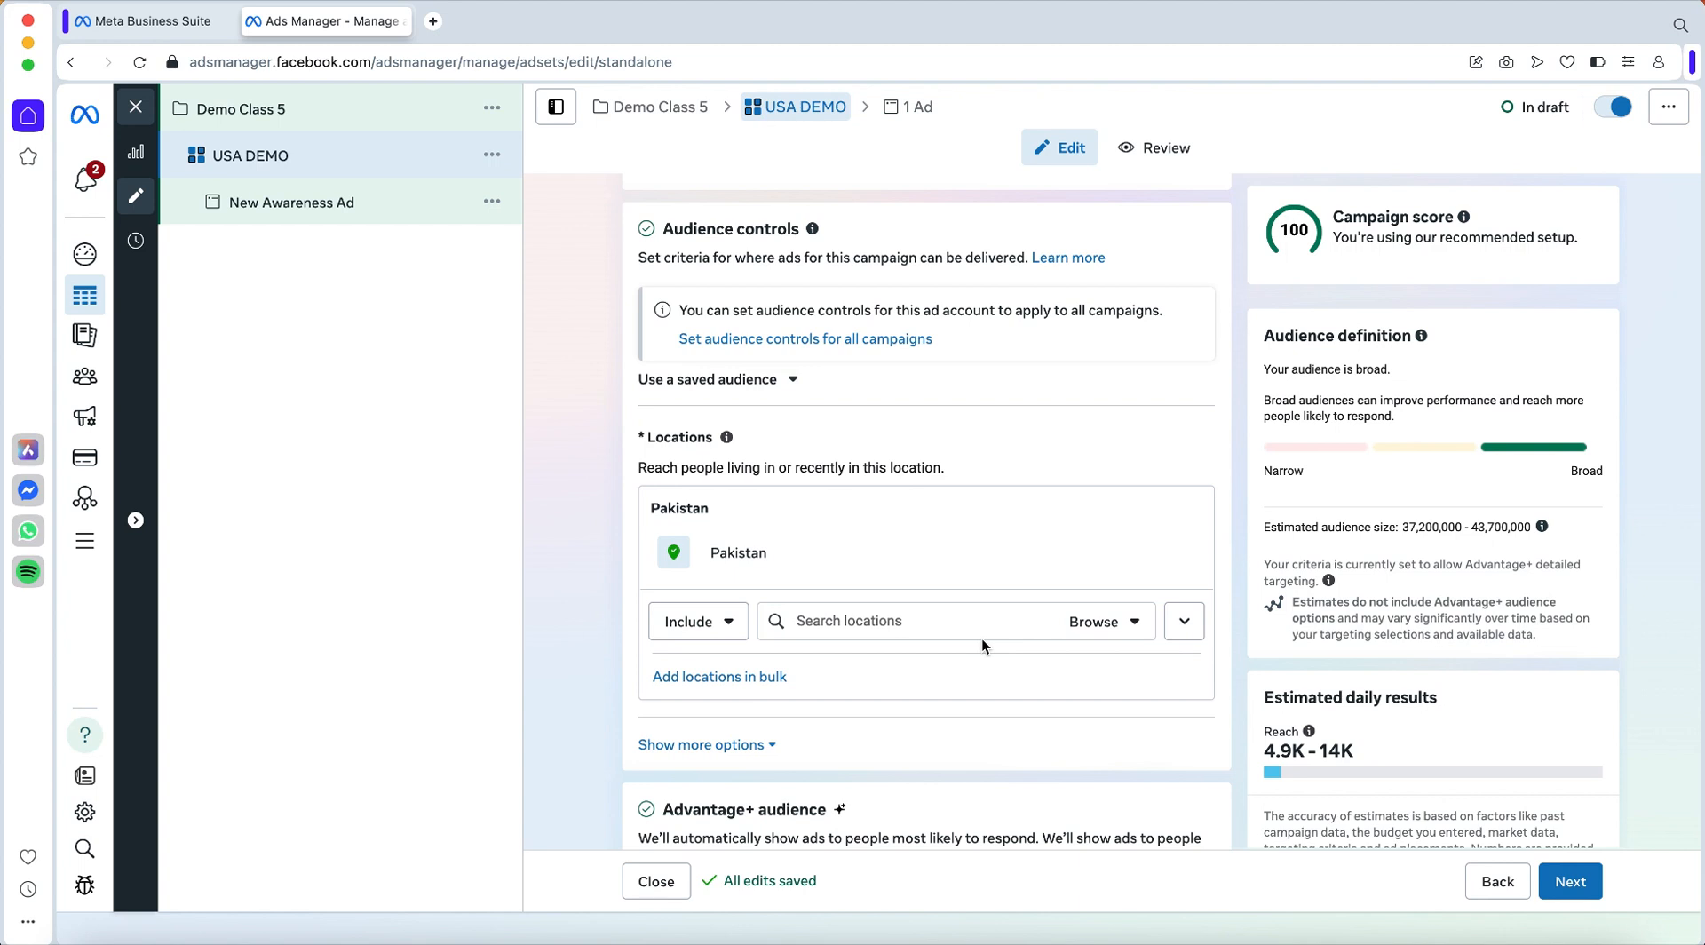
{"action": "left_click", "coordinate": [813, 621]}
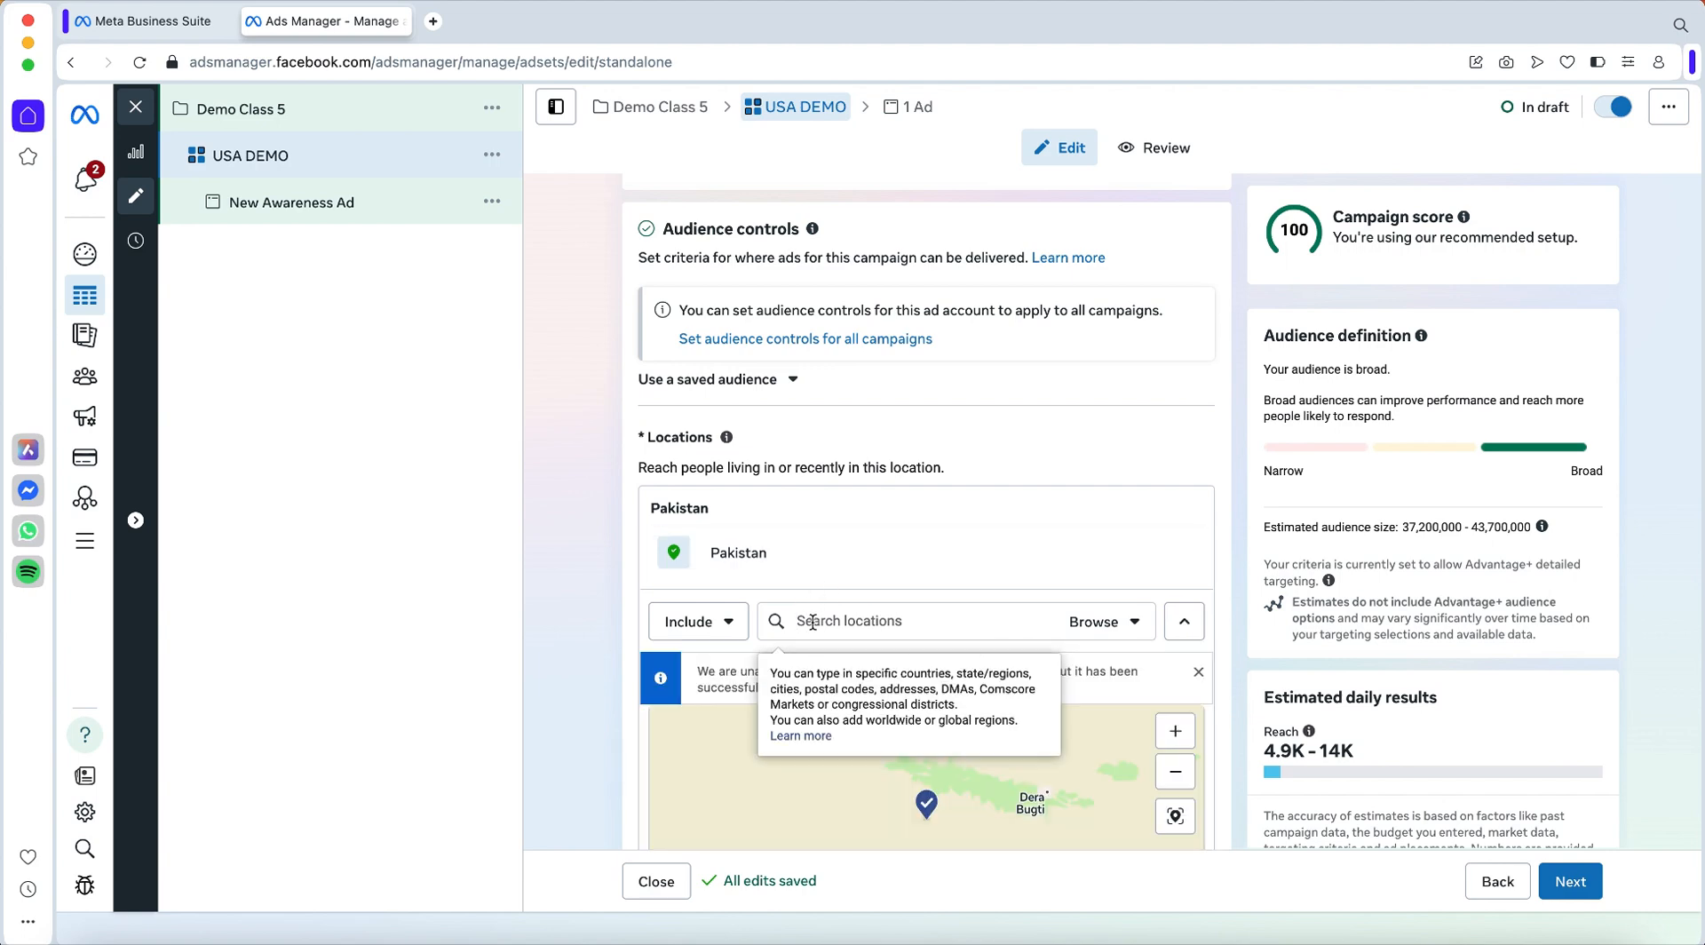
{"action": "scroll", "coordinate": [984, 441], "scroll_direction": "up", "scroll_amount": 5}
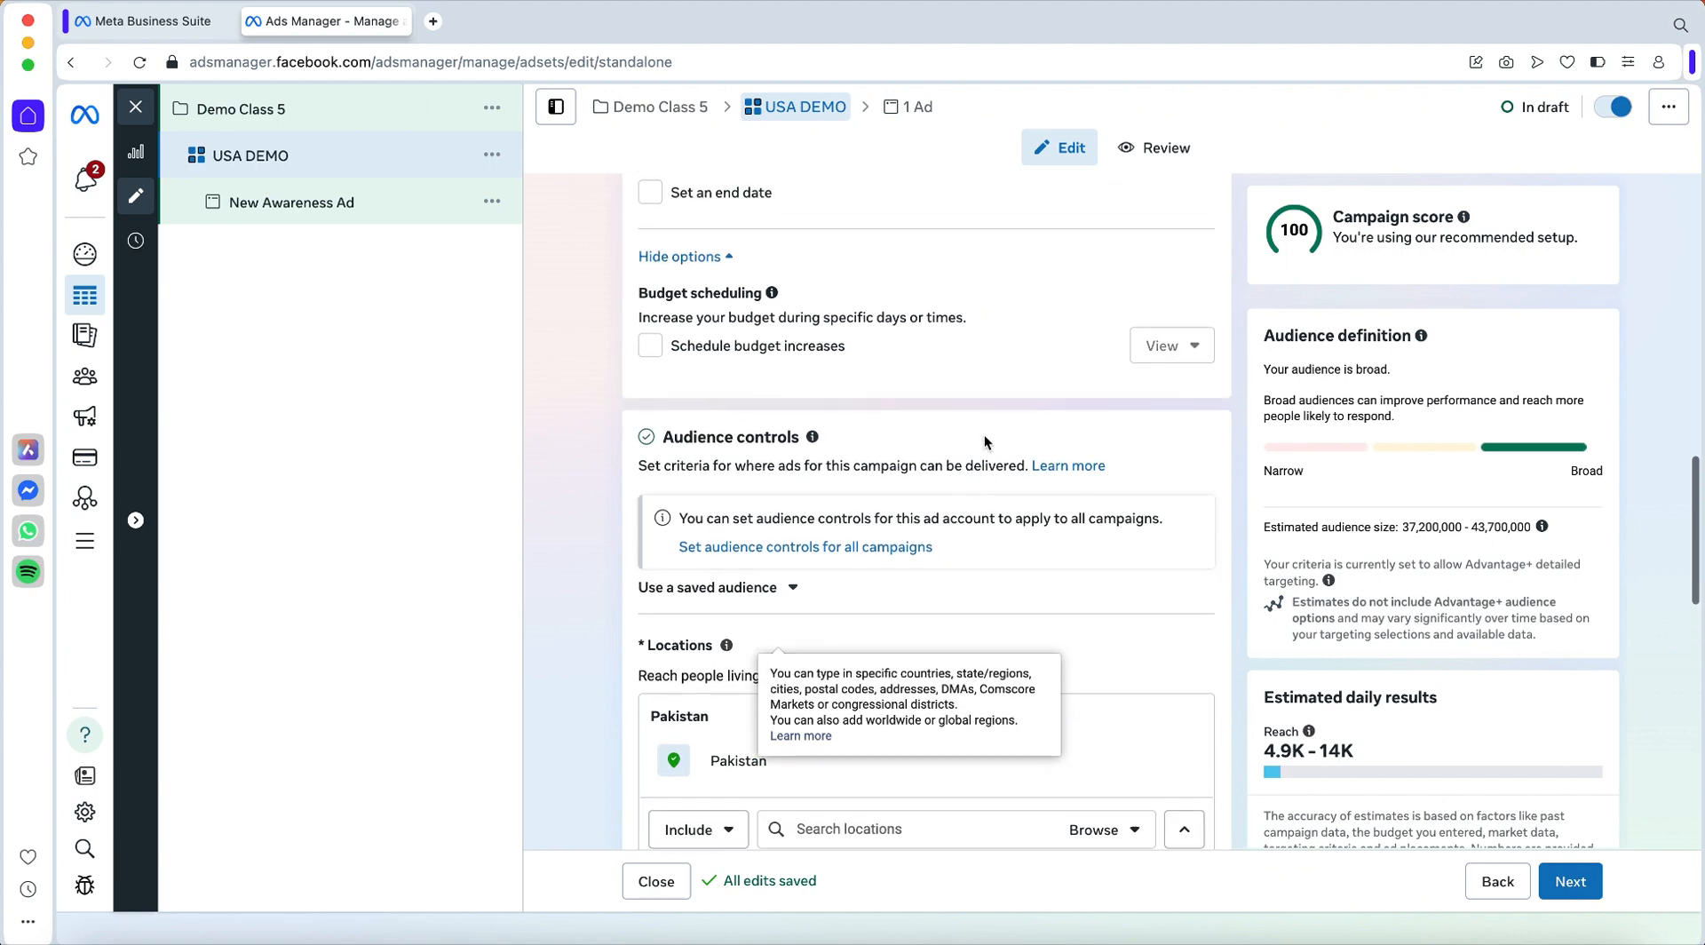
{"action": "scroll", "coordinate": [984, 434], "scroll_direction": "up", "scroll_amount": 4}
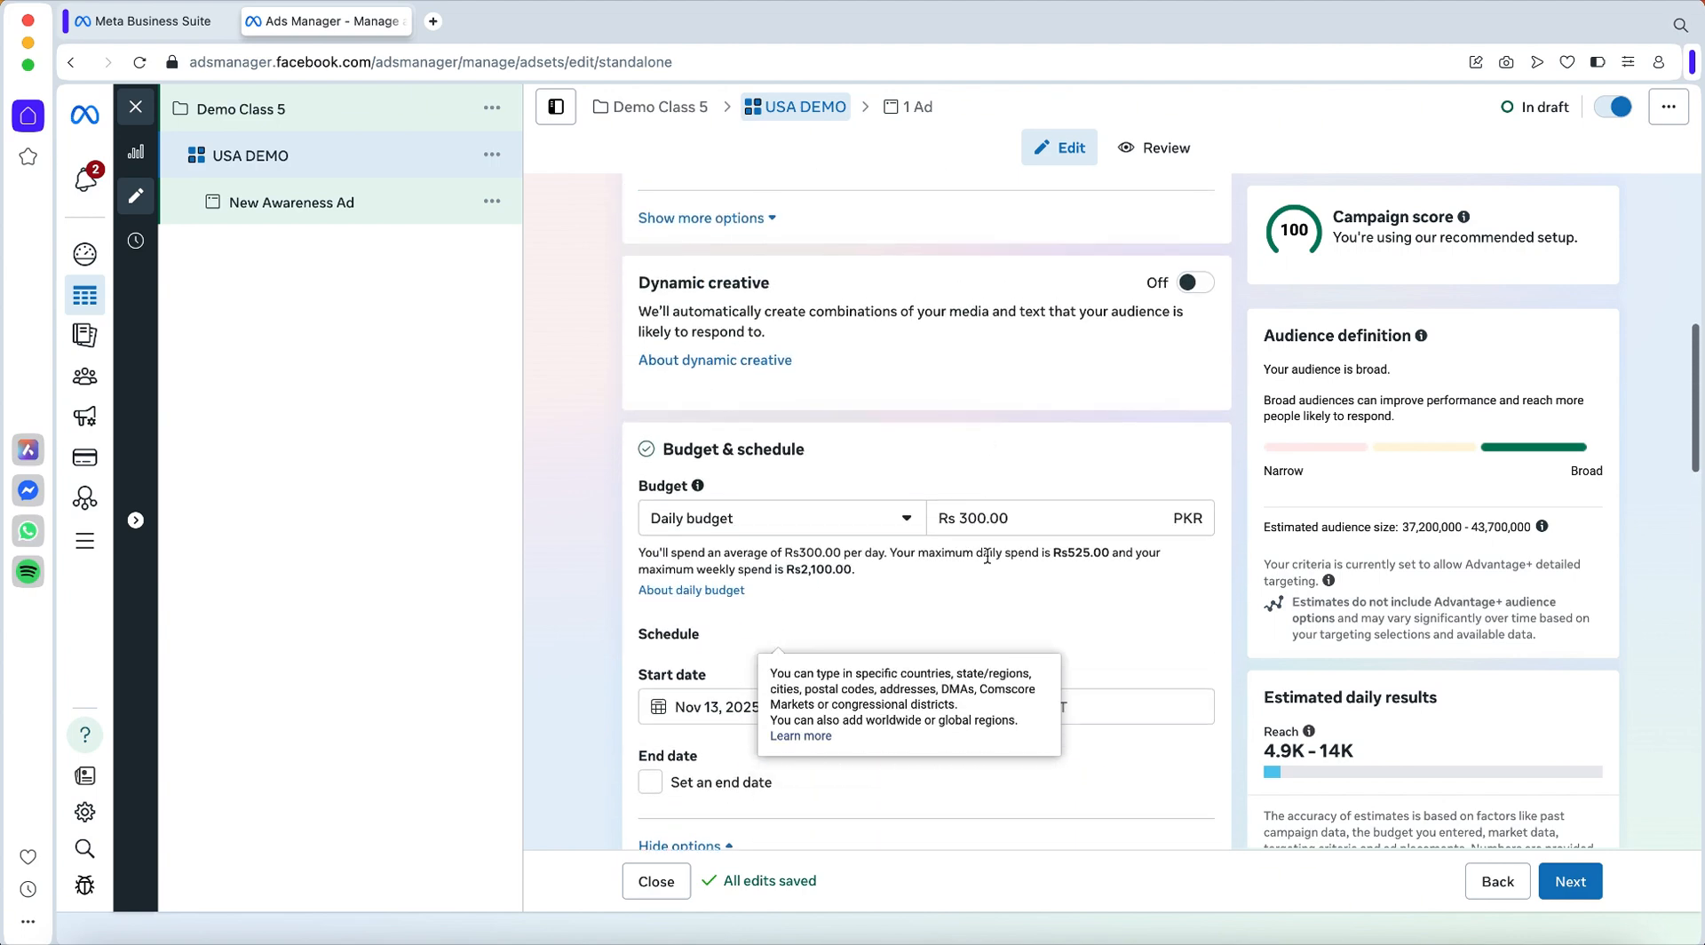
{"action": "scroll", "coordinate": [973, 535], "scroll_direction": "down", "scroll_amount": 12}
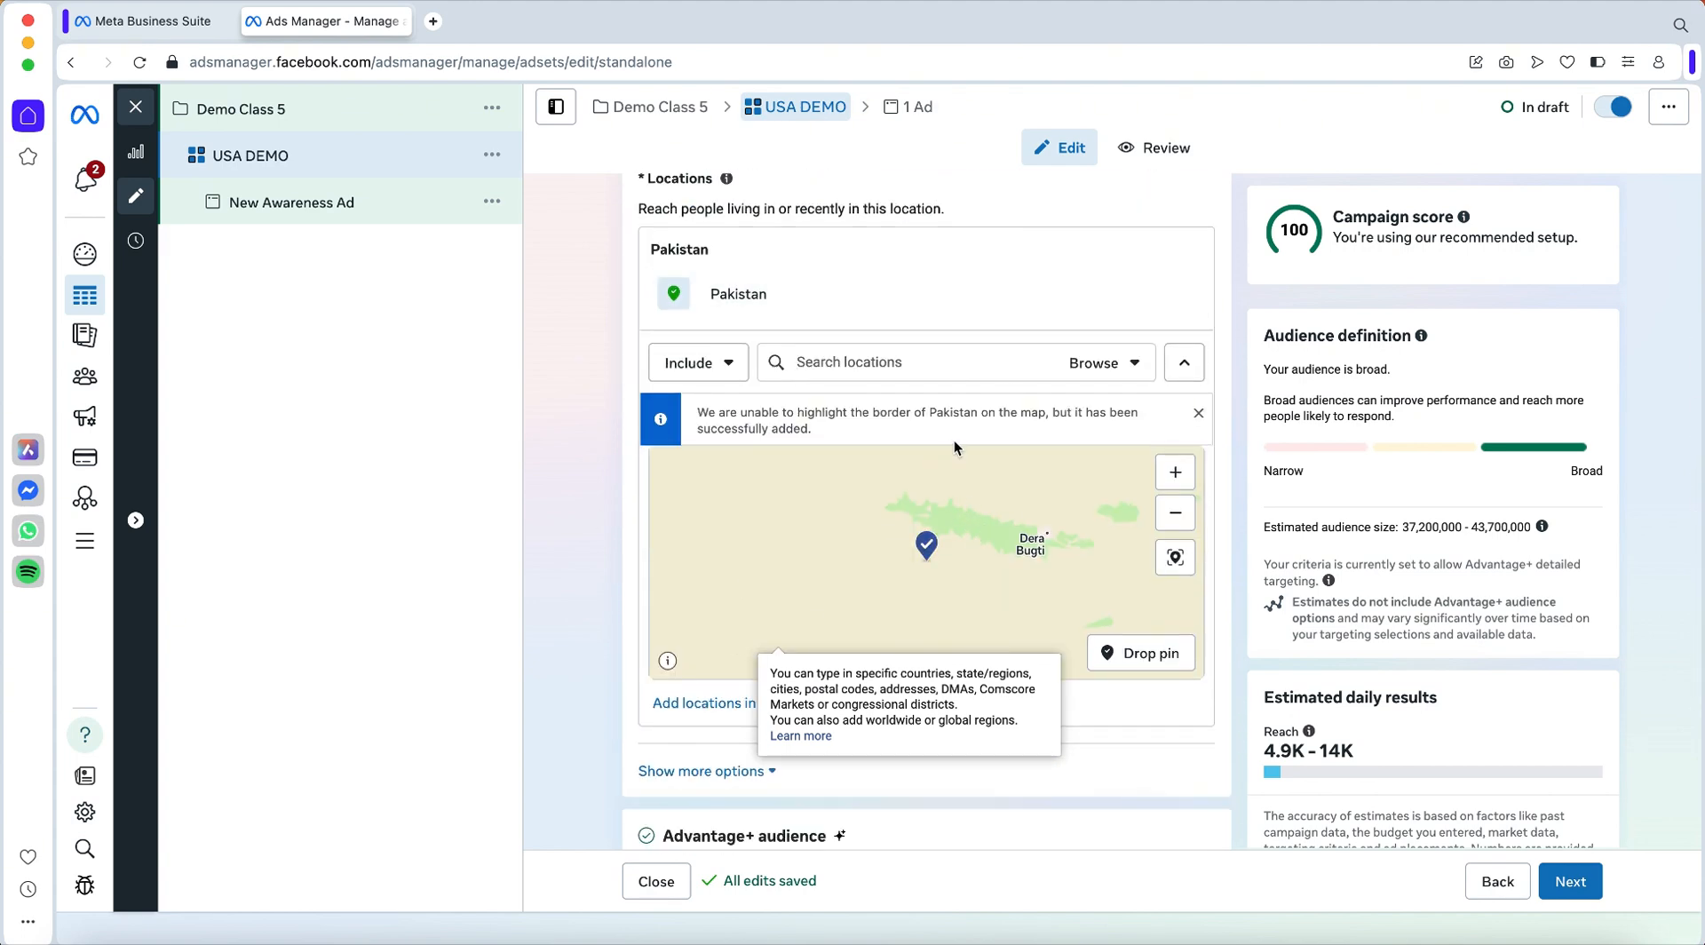
{"action": "scroll", "coordinate": [954, 440], "scroll_direction": "up", "scroll_amount": 1}
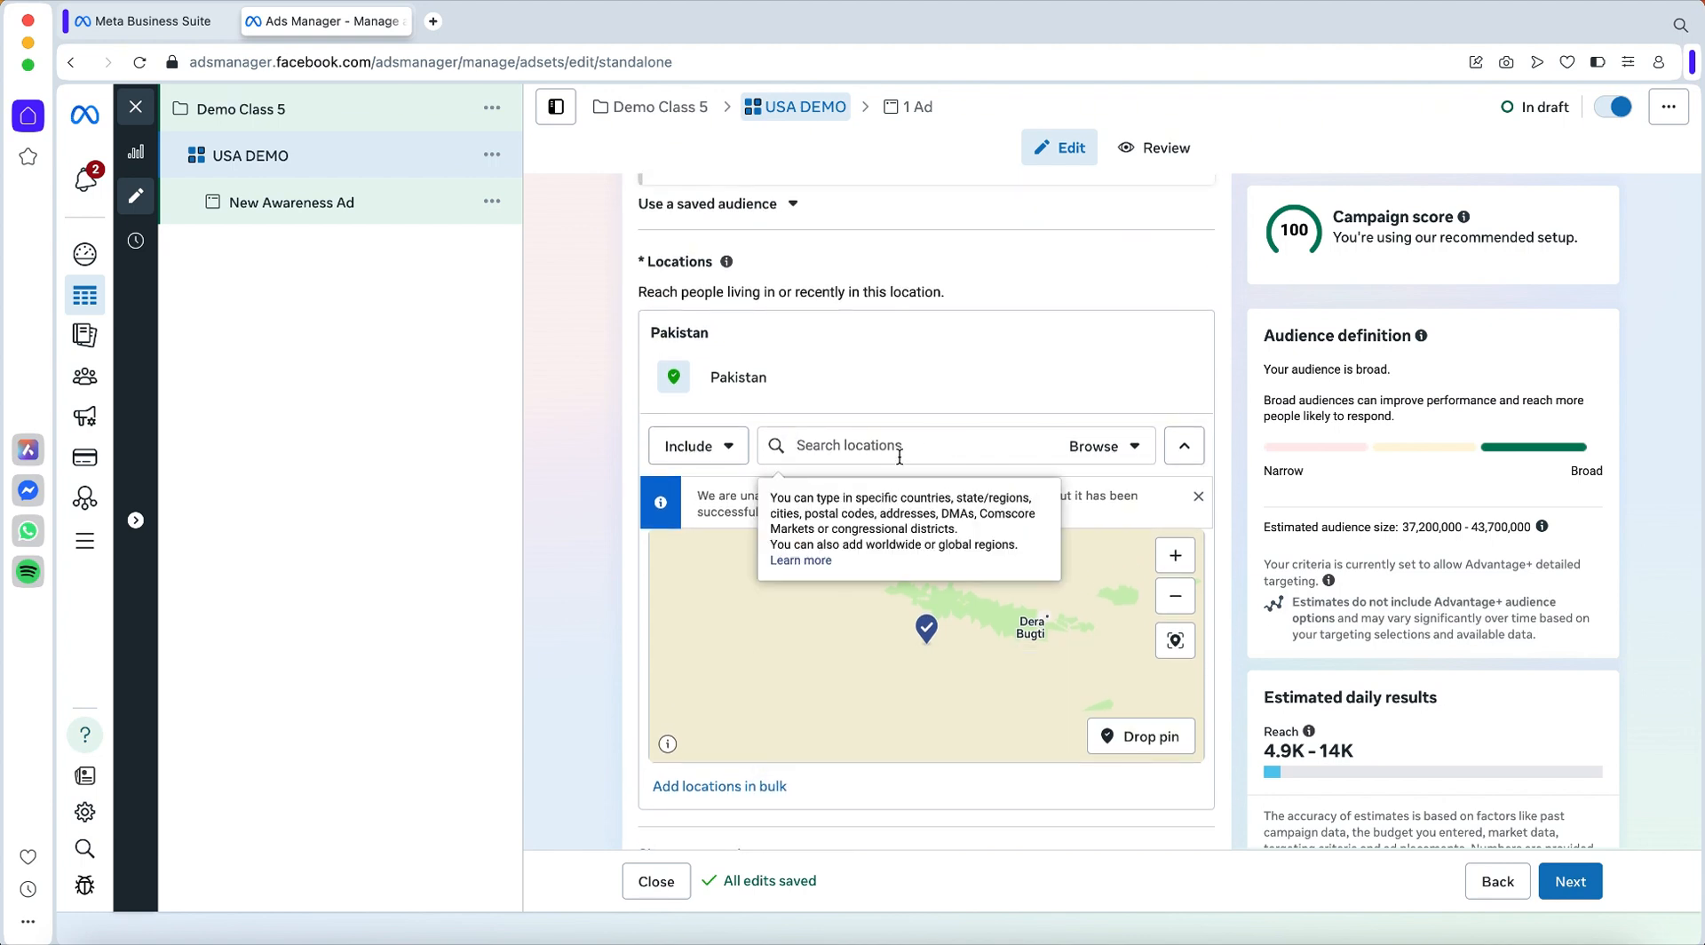
Step: Search the locations for "punjab" and include the state of Punjab, Pakistan as the audience location
{"action": "type", "text": "puyjab"}
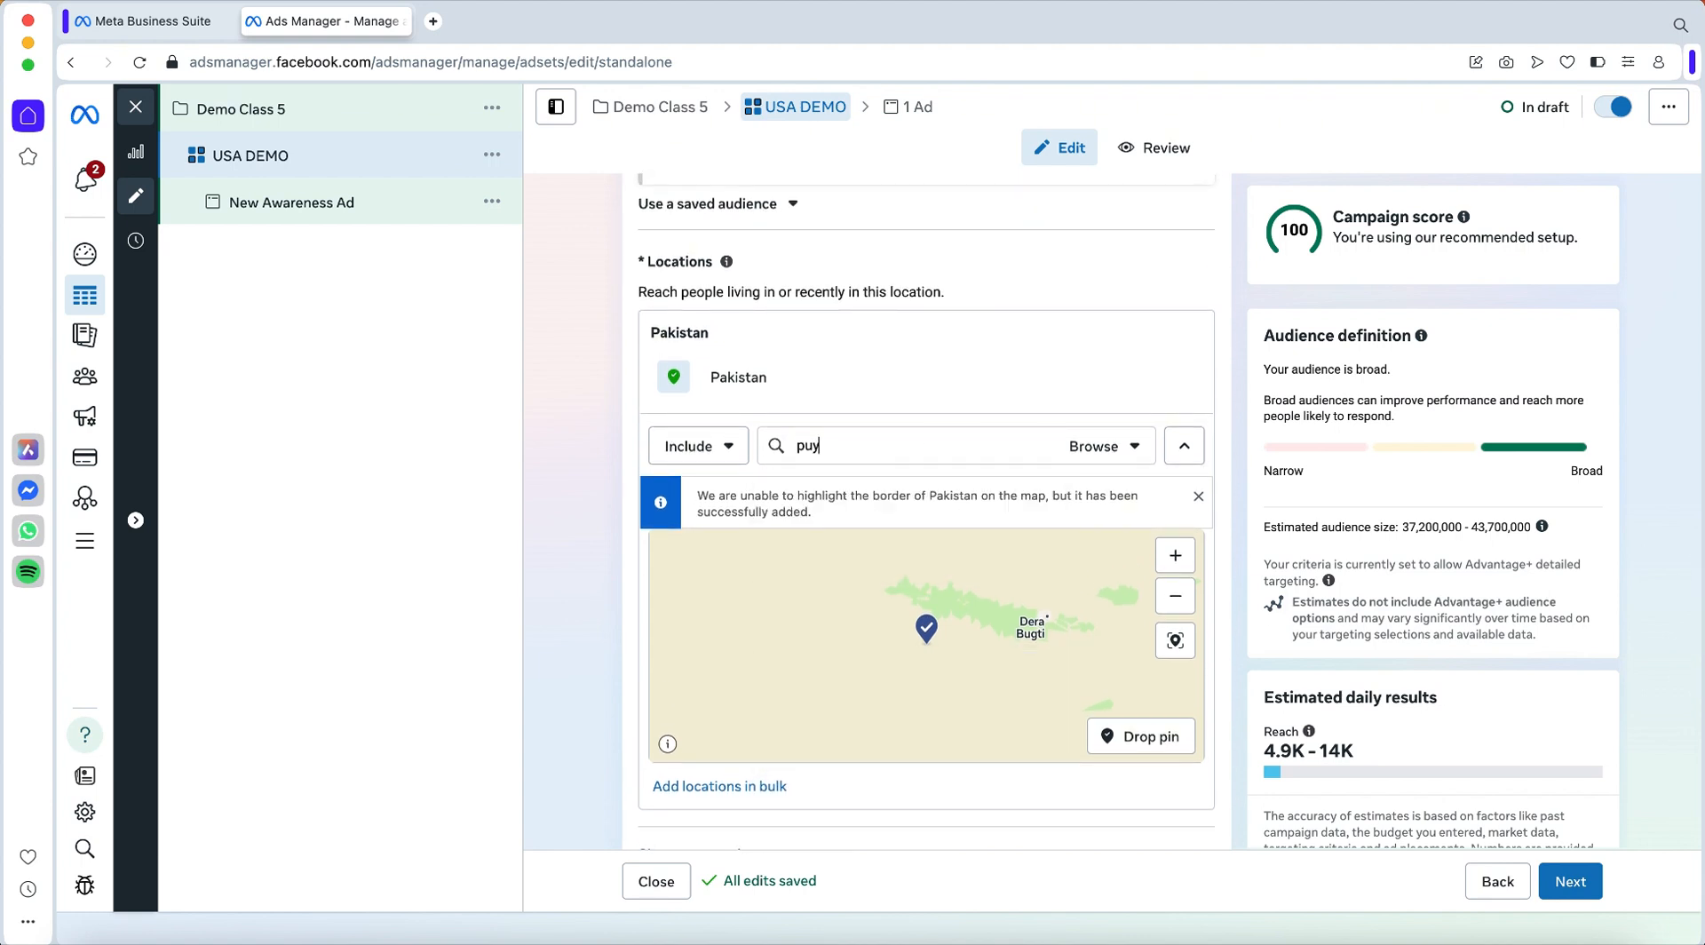
{"action": "key", "text": "BackSpace"}
{"action": "key", "text": "BackSpace"}
{"action": "key", "text": "BackSpace"}
{"action": "key", "text": "BackSpace"}
{"action": "type", "text": "njab"}
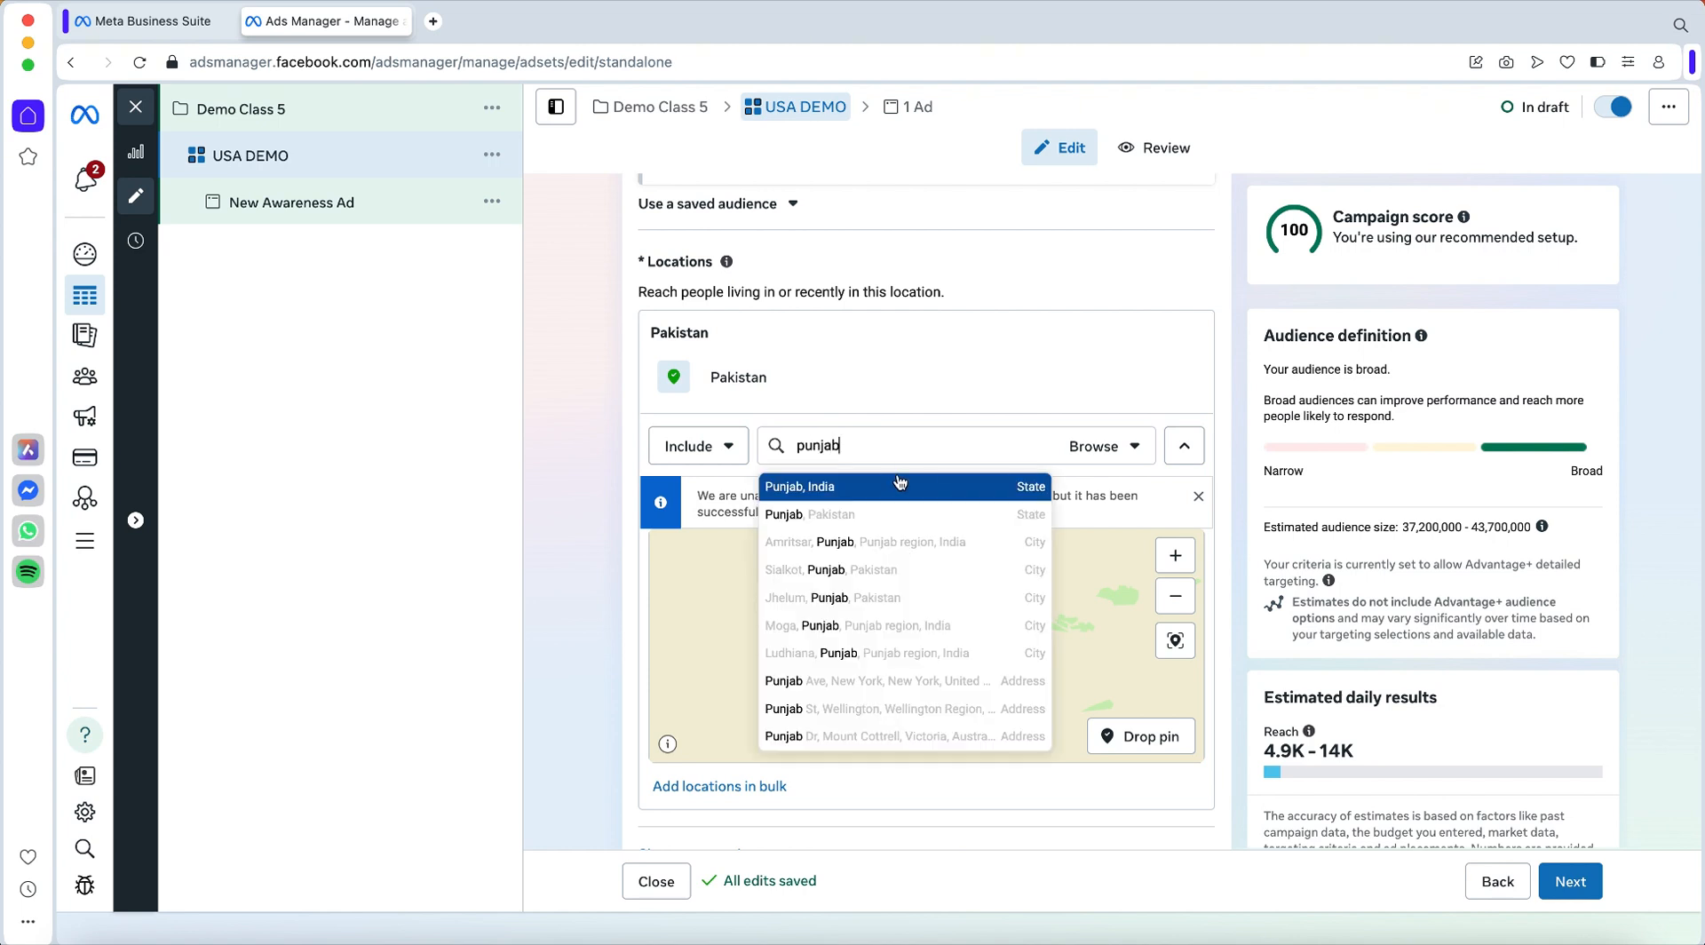
{"action": "left_click", "coordinate": [855, 514]}
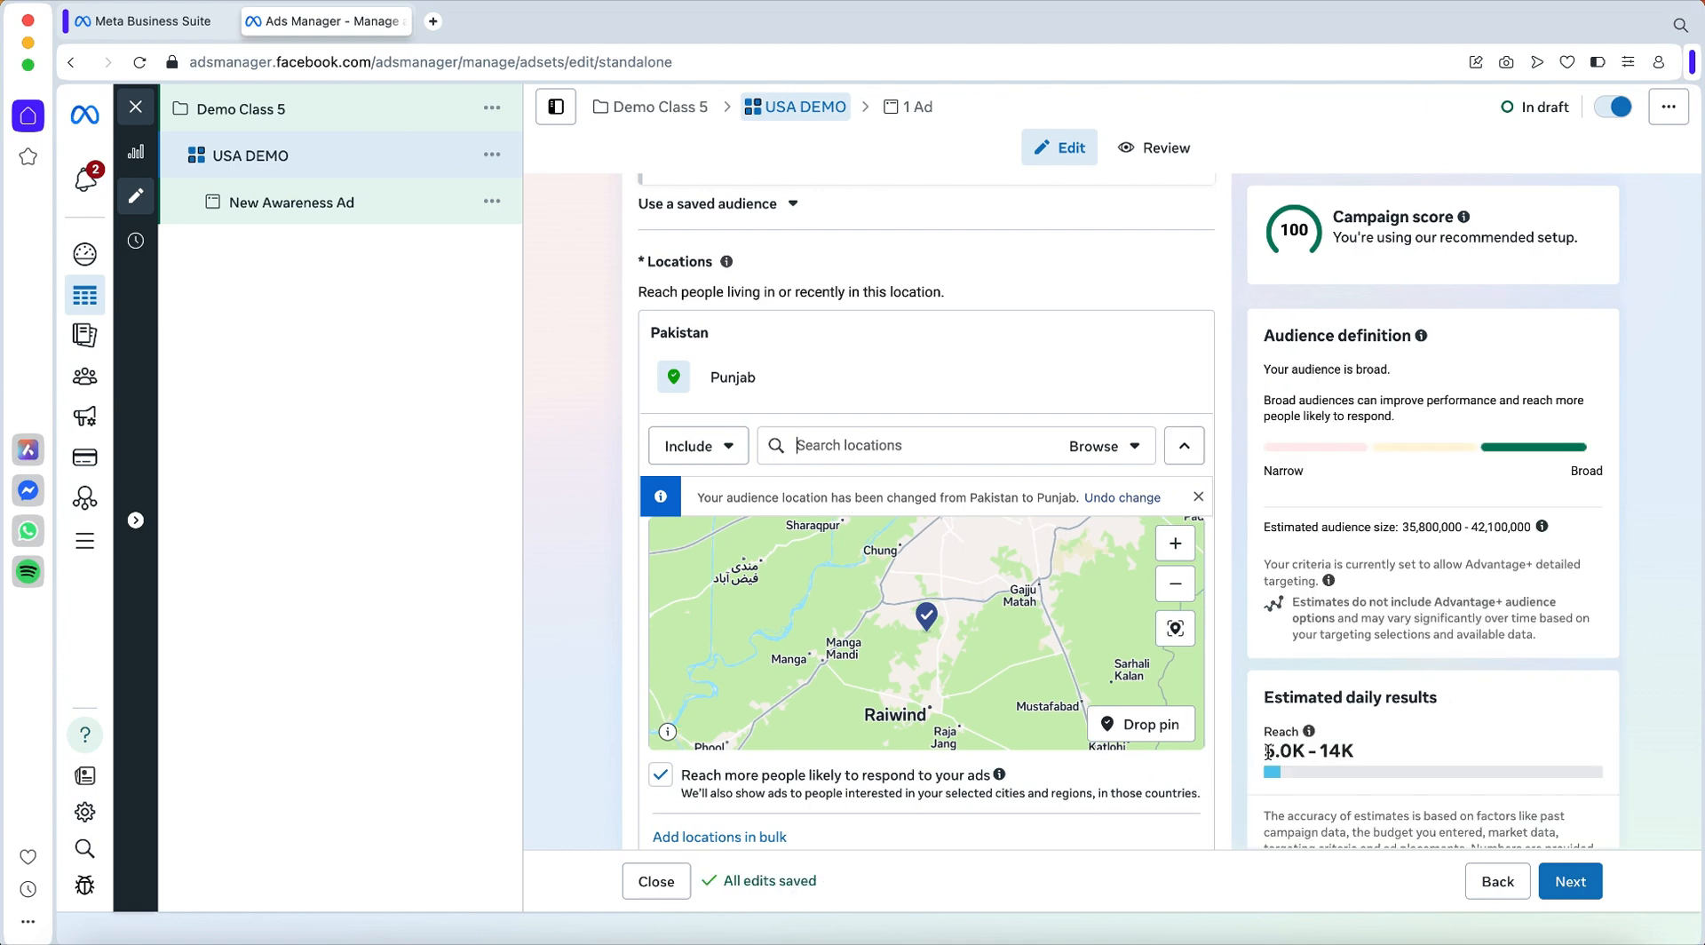
Step: Examine the estimated daily reach and the audience definition for the Punjab location
{"action": "left_click_drag", "start_coordinate": [1268, 750], "coordinate": [1355, 770]}
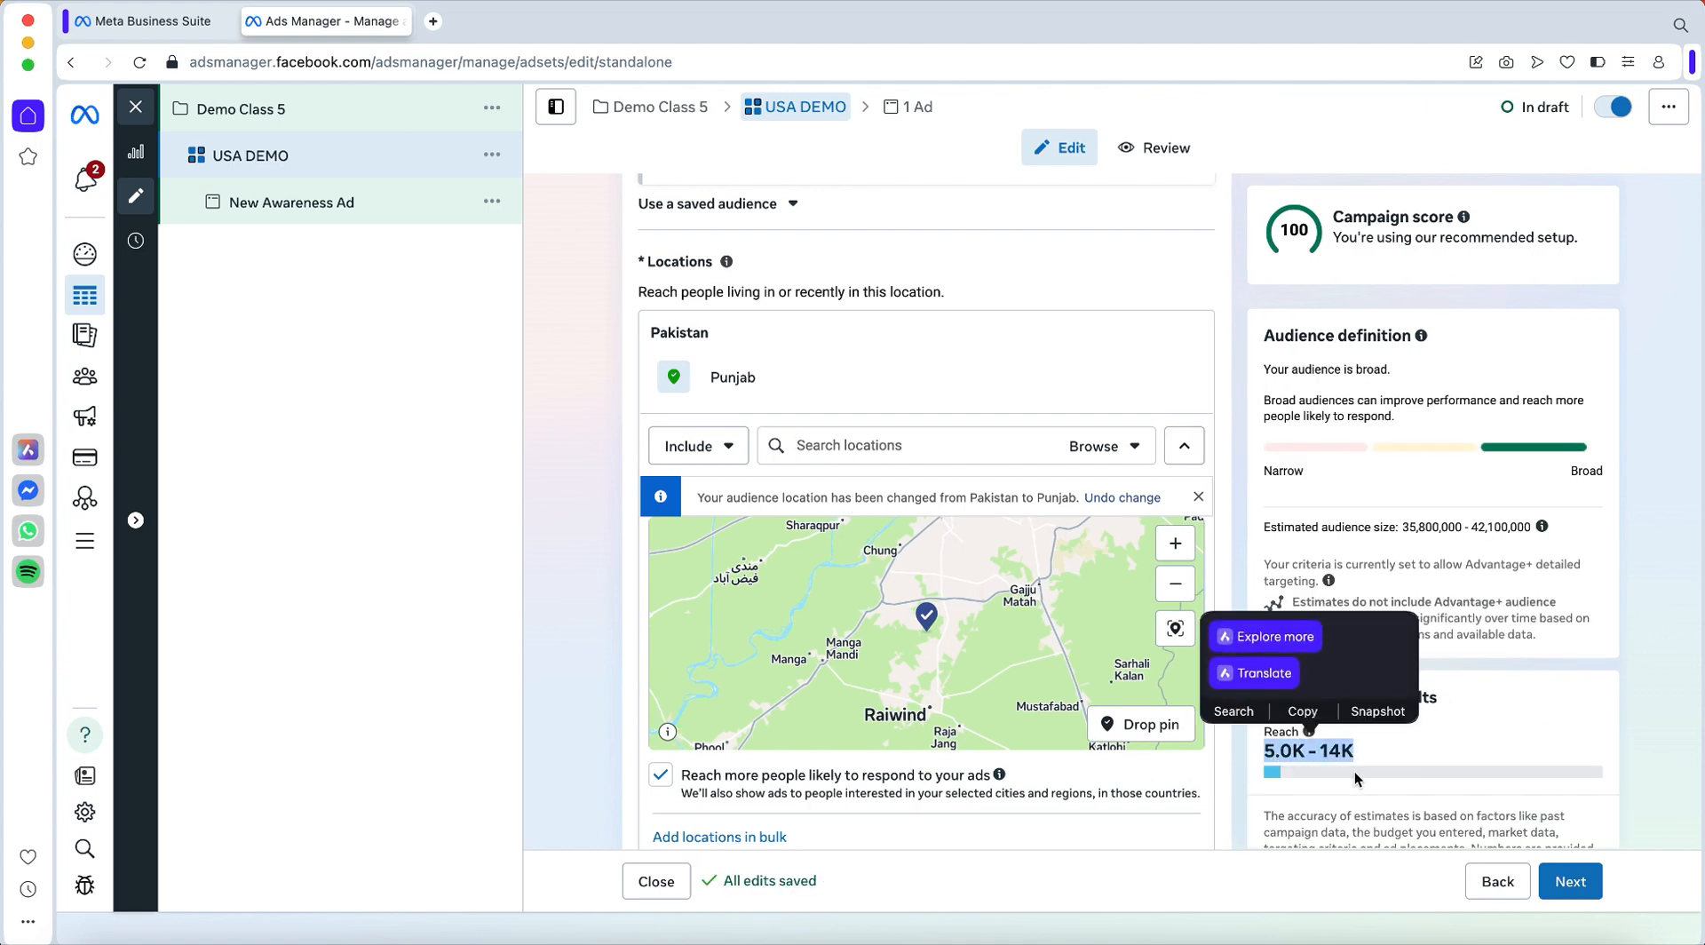
{"action": "left_click", "coordinate": [1378, 769]}
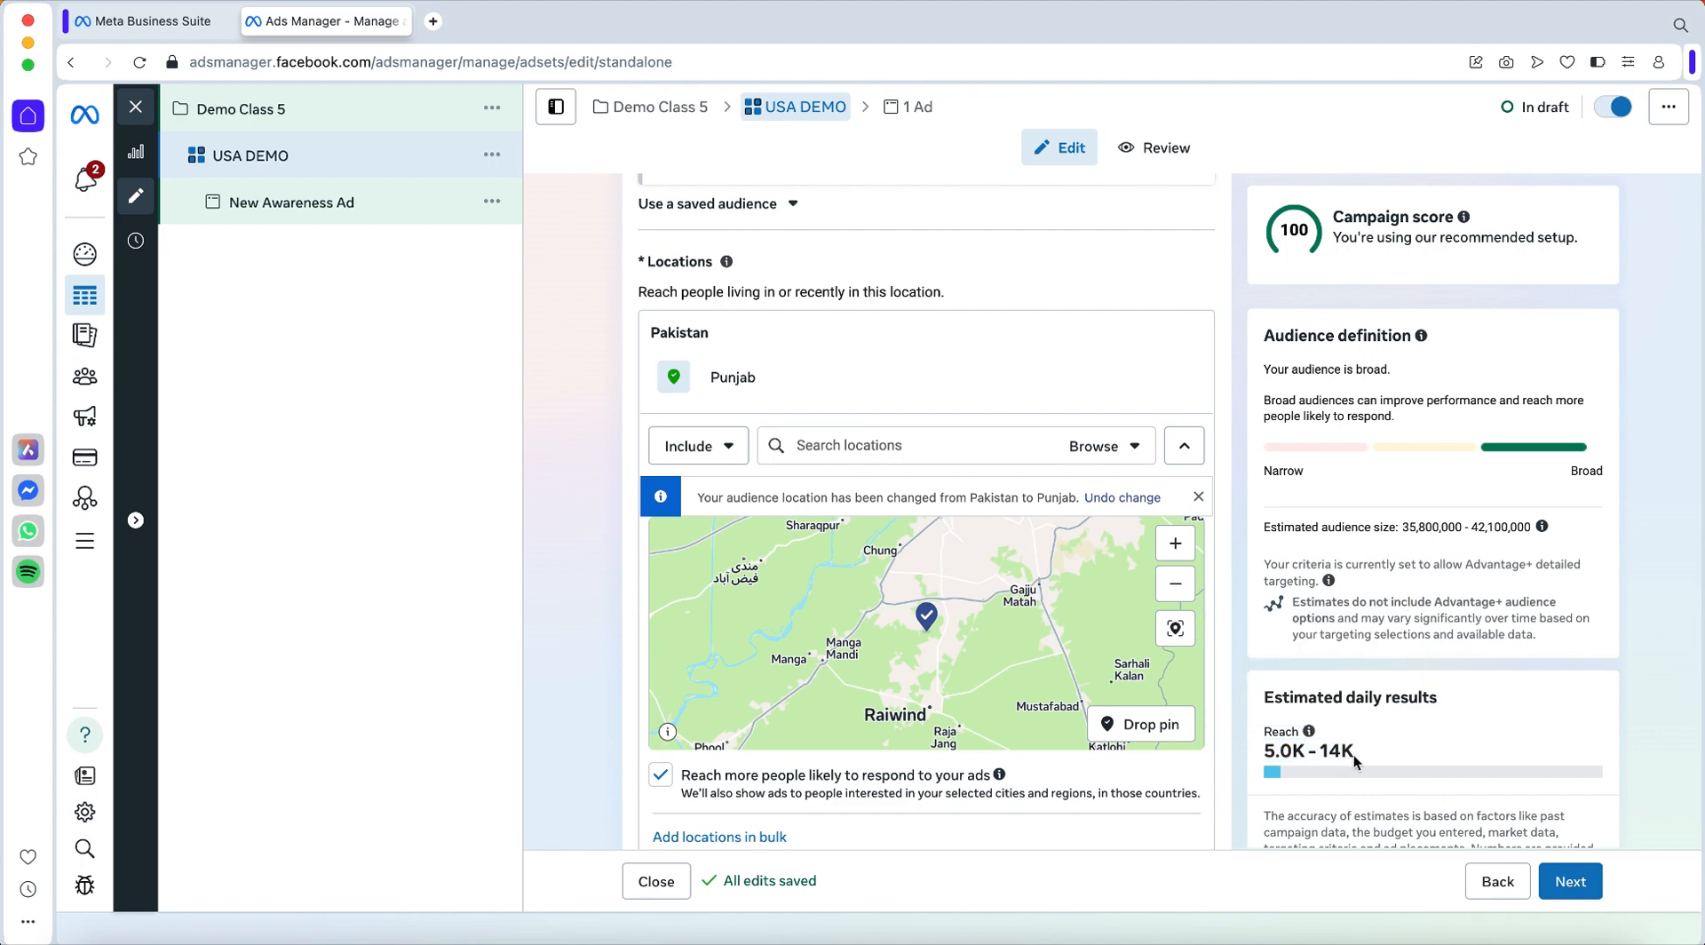
{"action": "scroll", "coordinate": [901, 542], "scroll_direction": "up", "scroll_amount": 2}
{"action": "scroll", "coordinate": [900, 541], "scroll_direction": "up", "scroll_amount": 3}
{"action": "scroll", "coordinate": [1422, 560], "scroll_direction": "down", "scroll_amount": 1}
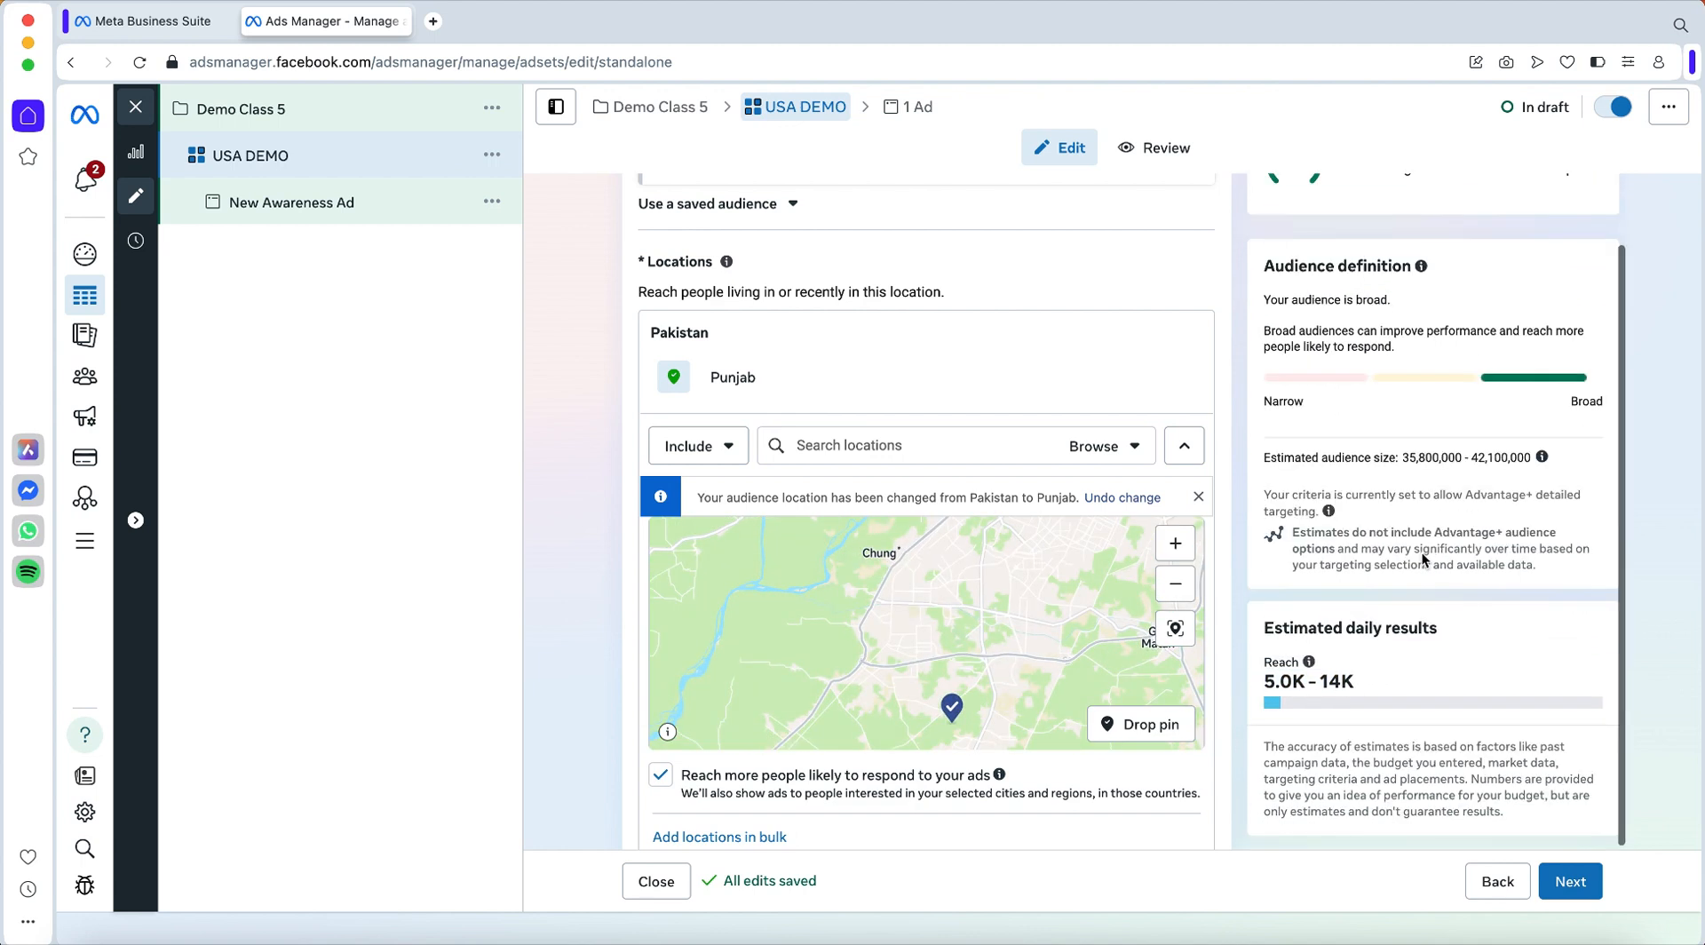
{"action": "scroll", "coordinate": [1422, 559], "scroll_direction": "up", "scroll_amount": 1}
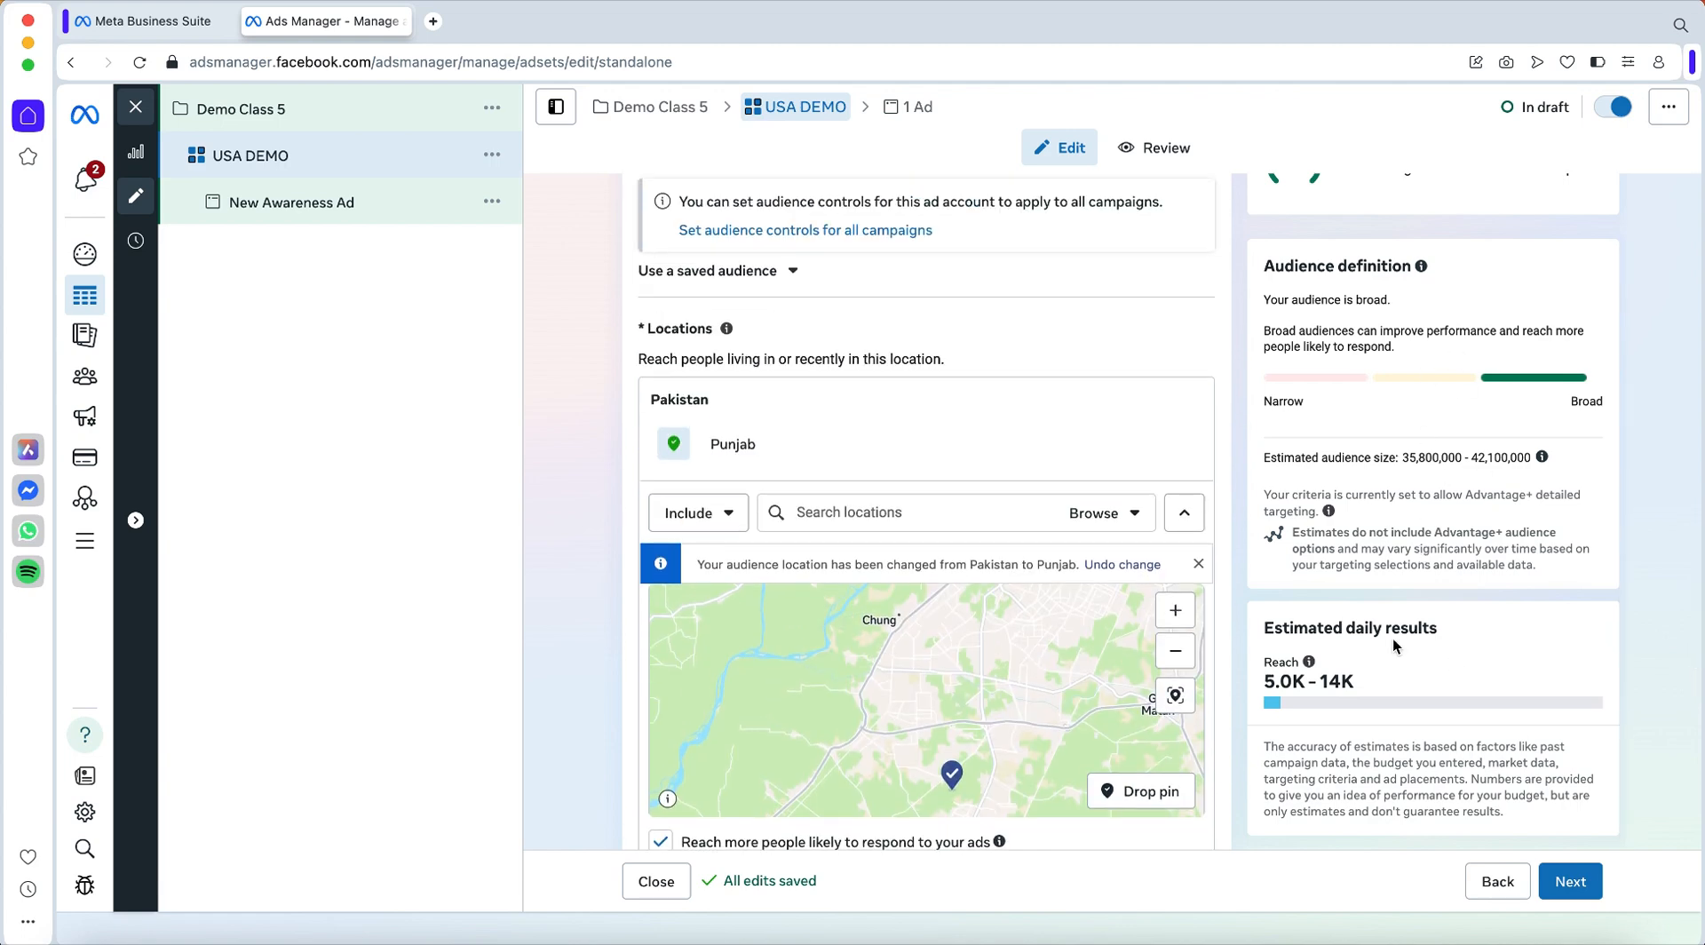
{"action": "scroll", "coordinate": [1180, 355], "scroll_direction": "down", "scroll_amount": 2}
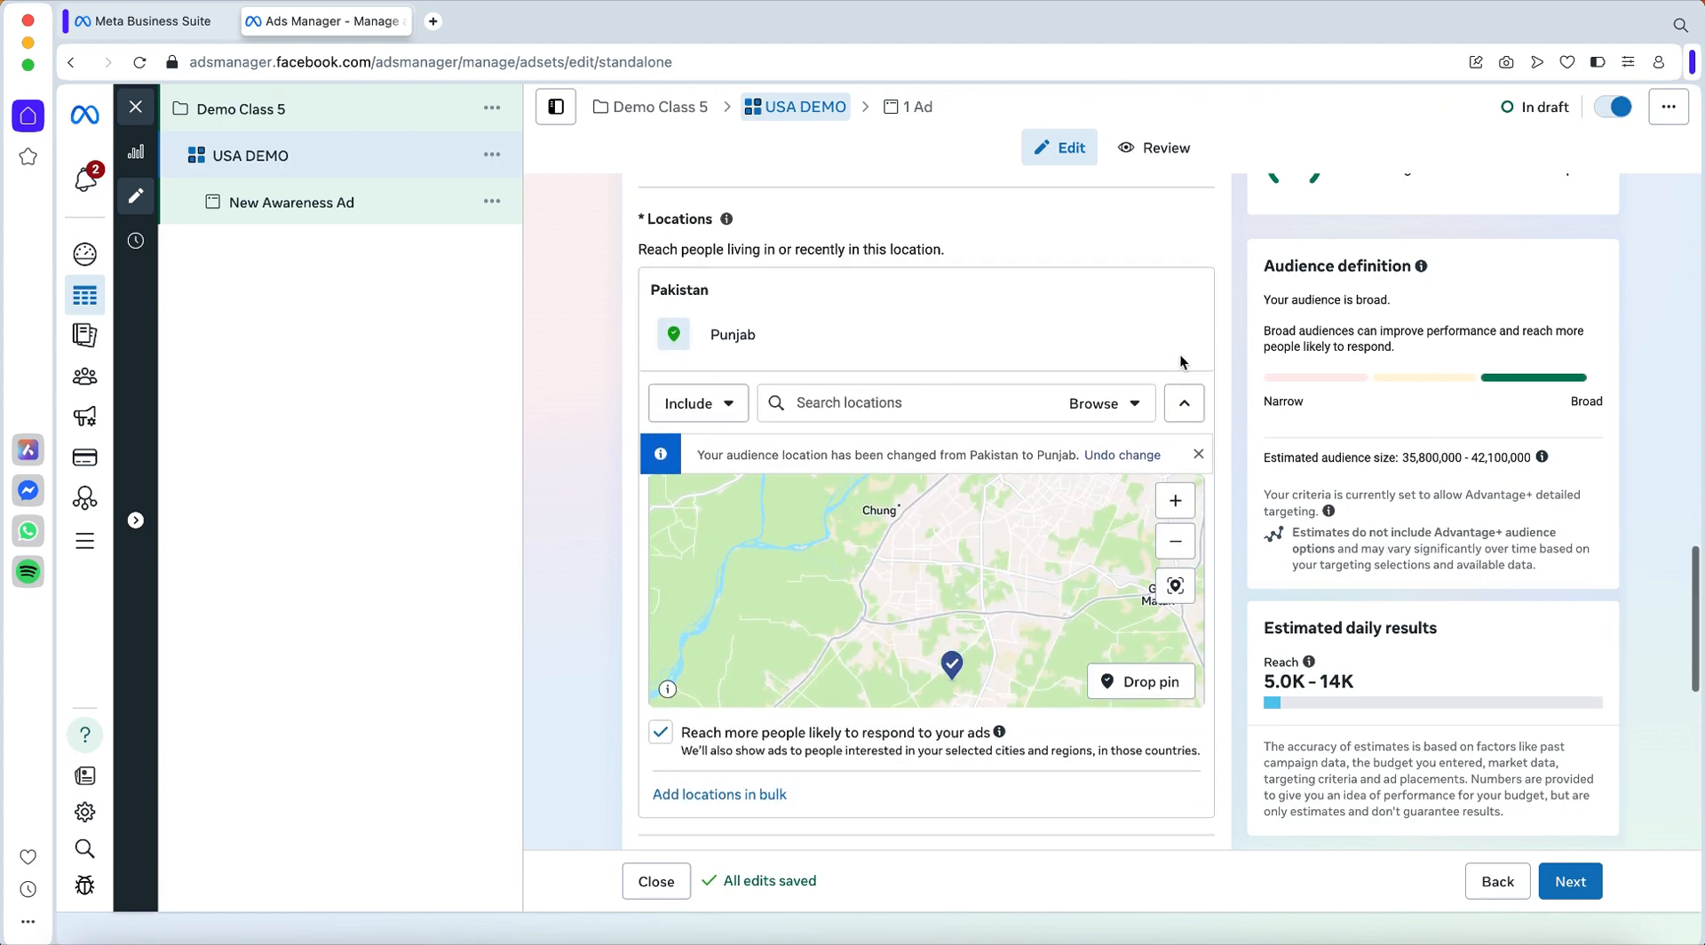
Step: Search the locations for "Dha lahore" and include the place DHA Lahore as the audience location
{"action": "left_click", "coordinate": [833, 410]}
{"action": "type", "text": "Dha"}
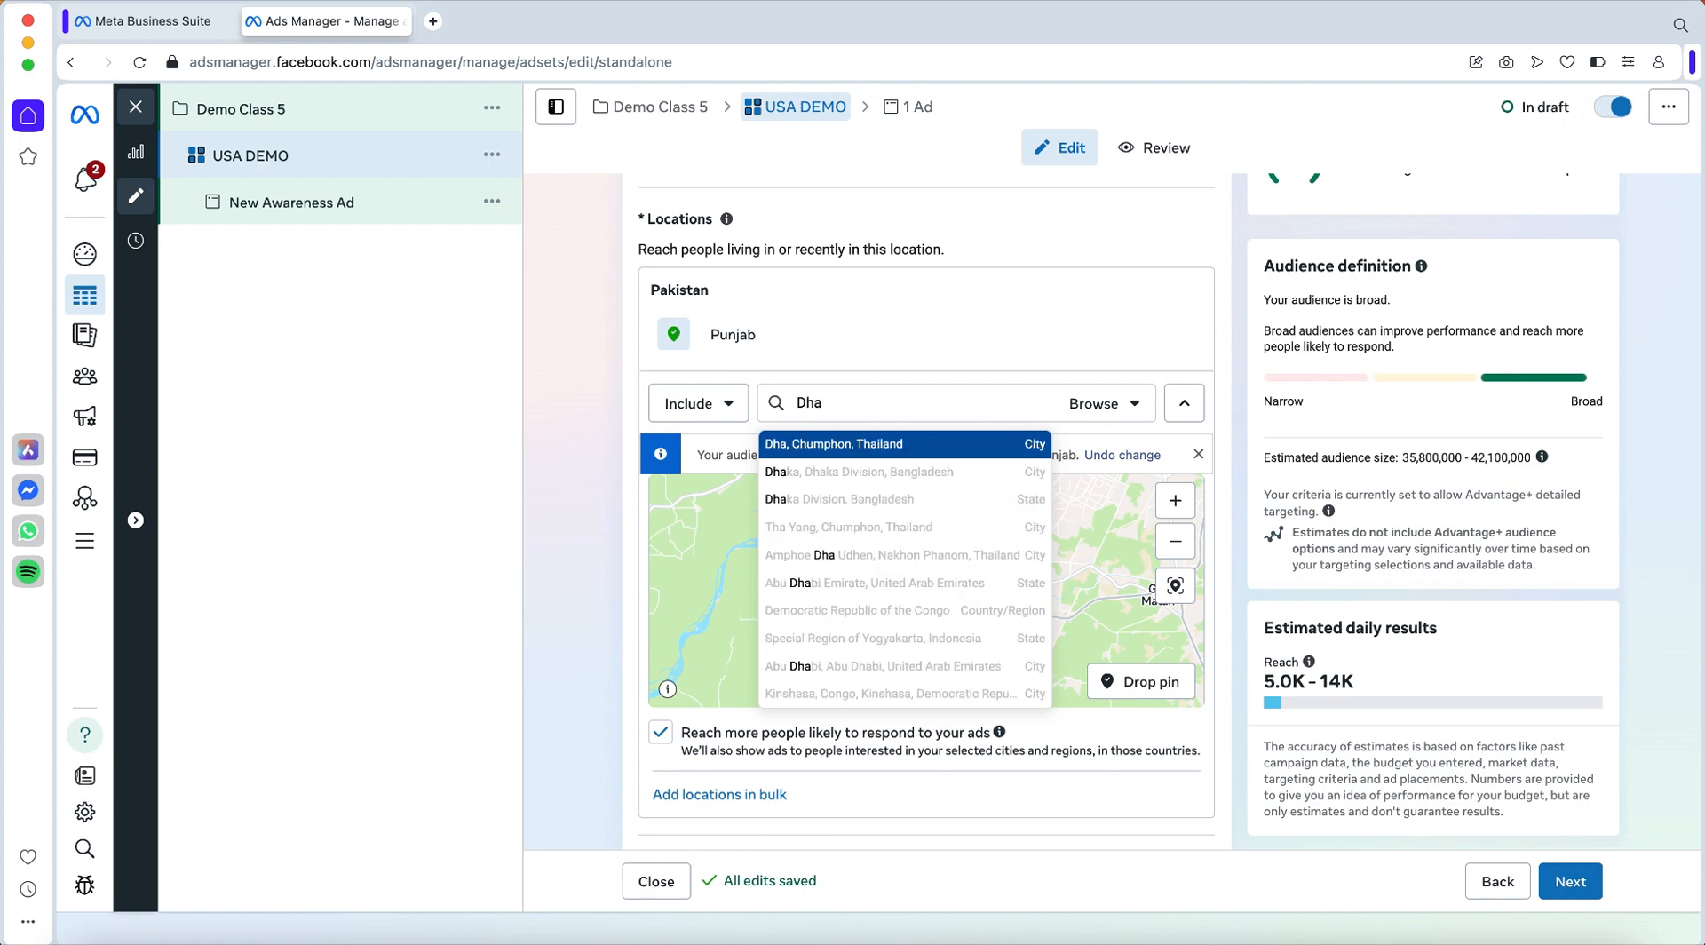
{"action": "type", "text": " lahore"}
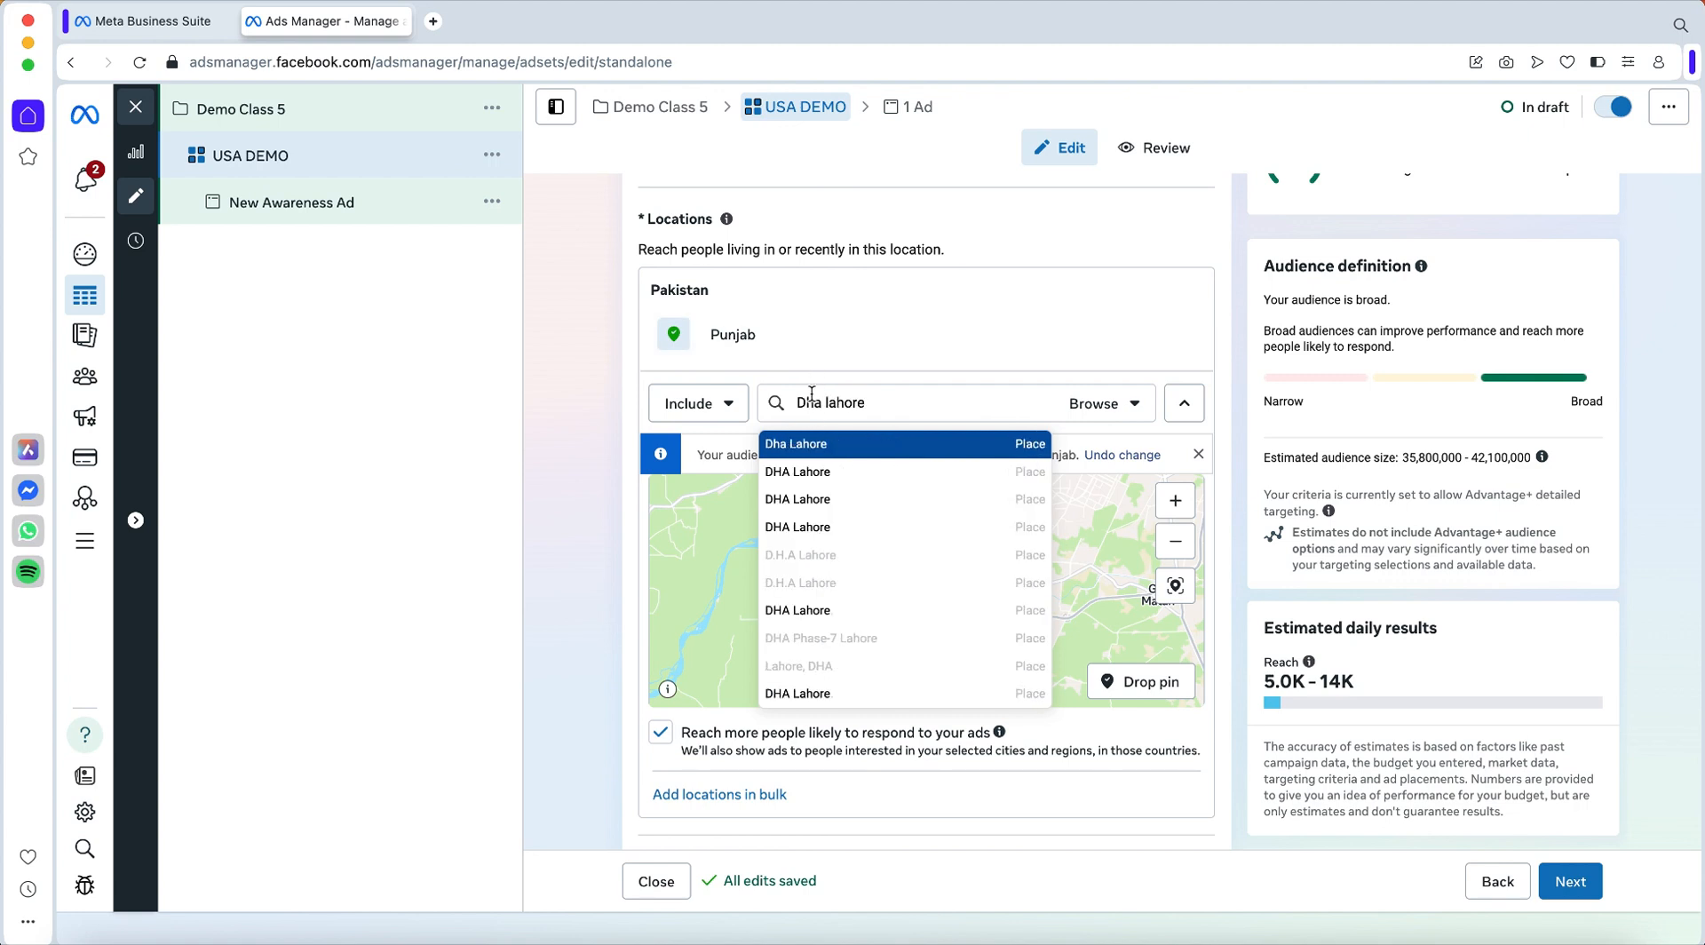
{"action": "left_click", "coordinate": [819, 471]}
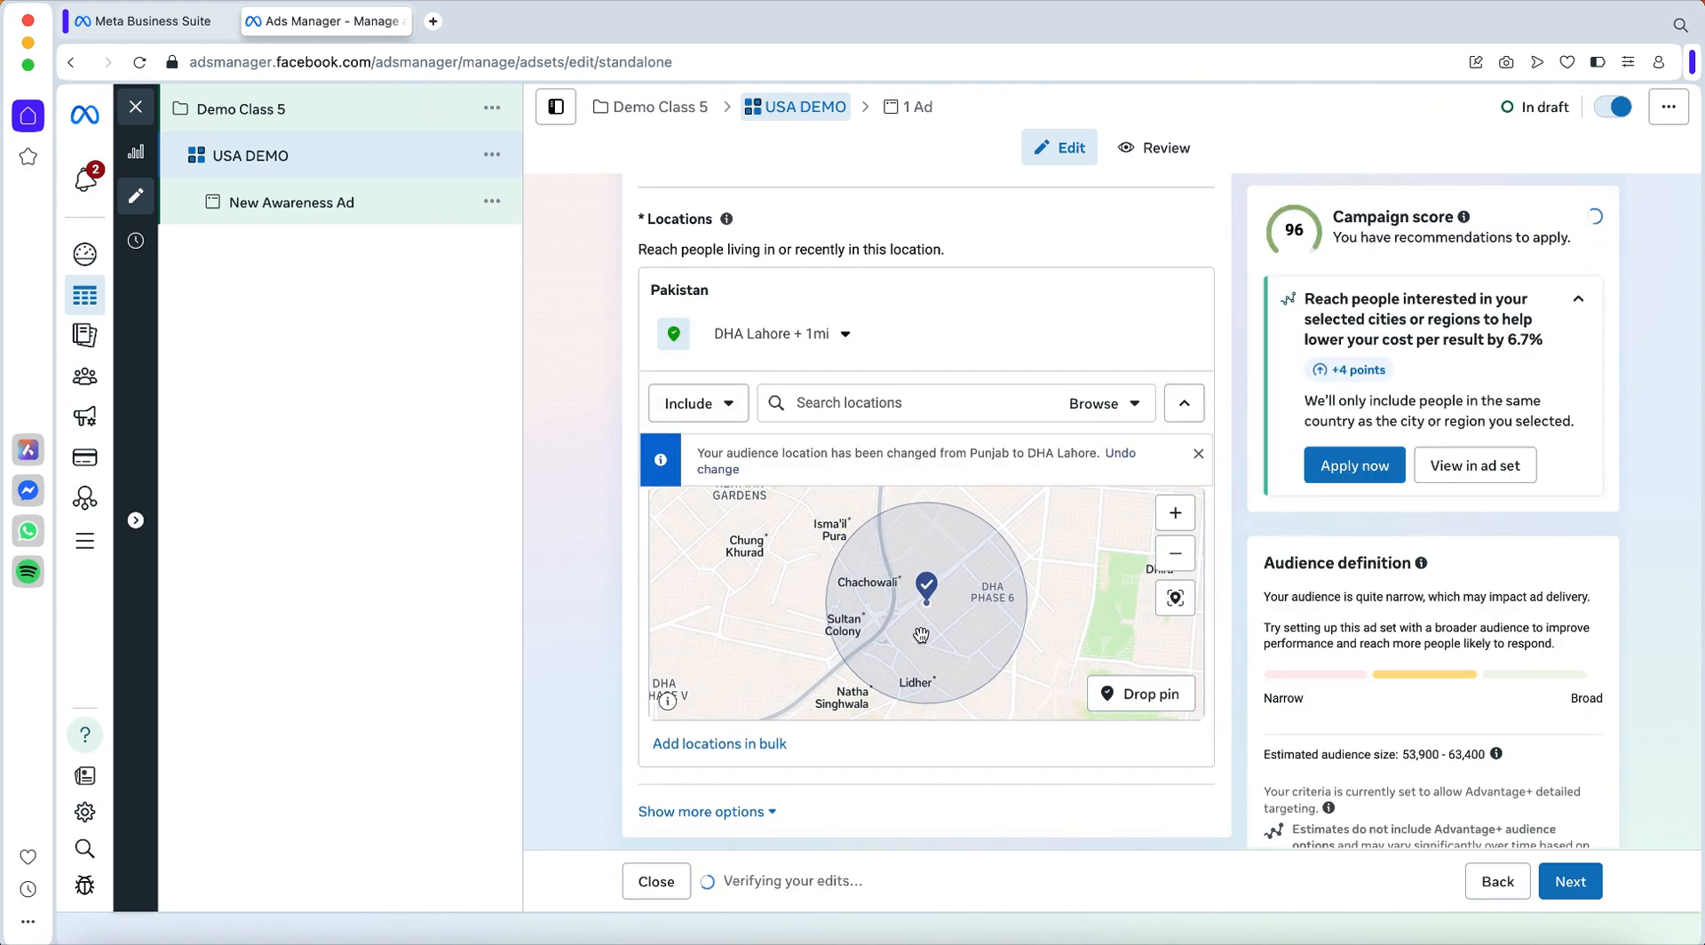
Step: Review the estimated daily results for DHA Lahore against the ad set's daily budget, schedule and audience controls
{"action": "scroll", "coordinate": [1319, 662], "scroll_direction": "down", "scroll_amount": 5}
{"action": "scroll", "coordinate": [1319, 664], "scroll_direction": "down", "scroll_amount": 1}
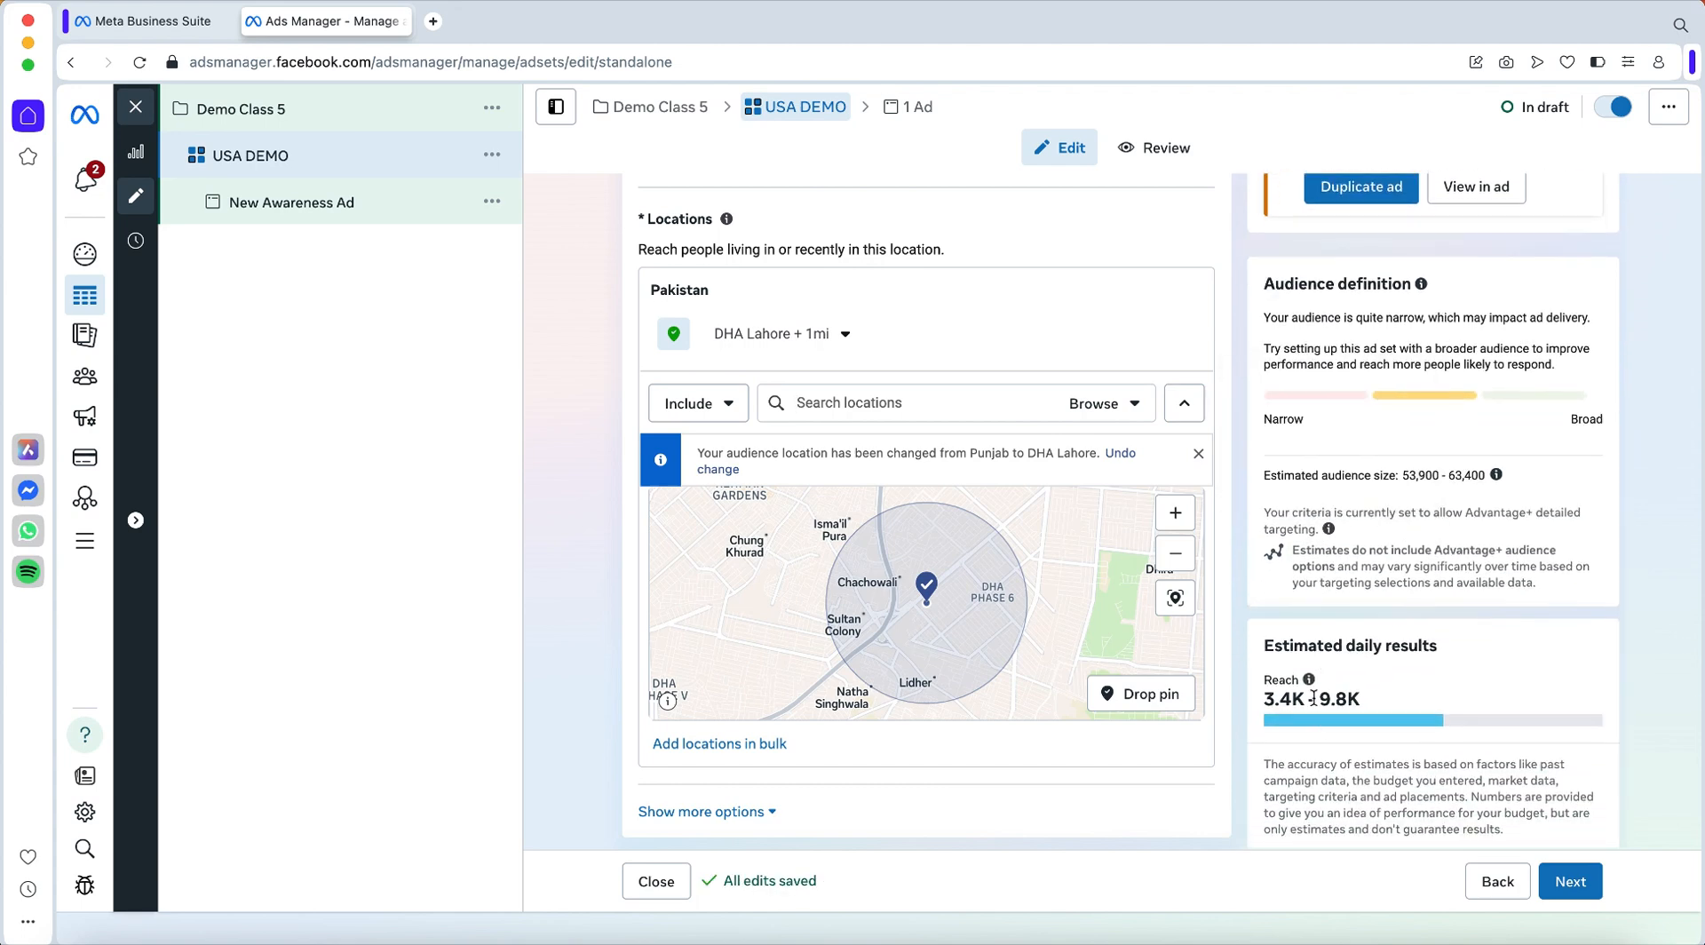
{"action": "scroll", "coordinate": [1019, 472], "scroll_direction": "up", "scroll_amount": 5}
{"action": "scroll", "coordinate": [1019, 477], "scroll_direction": "up", "scroll_amount": 4}
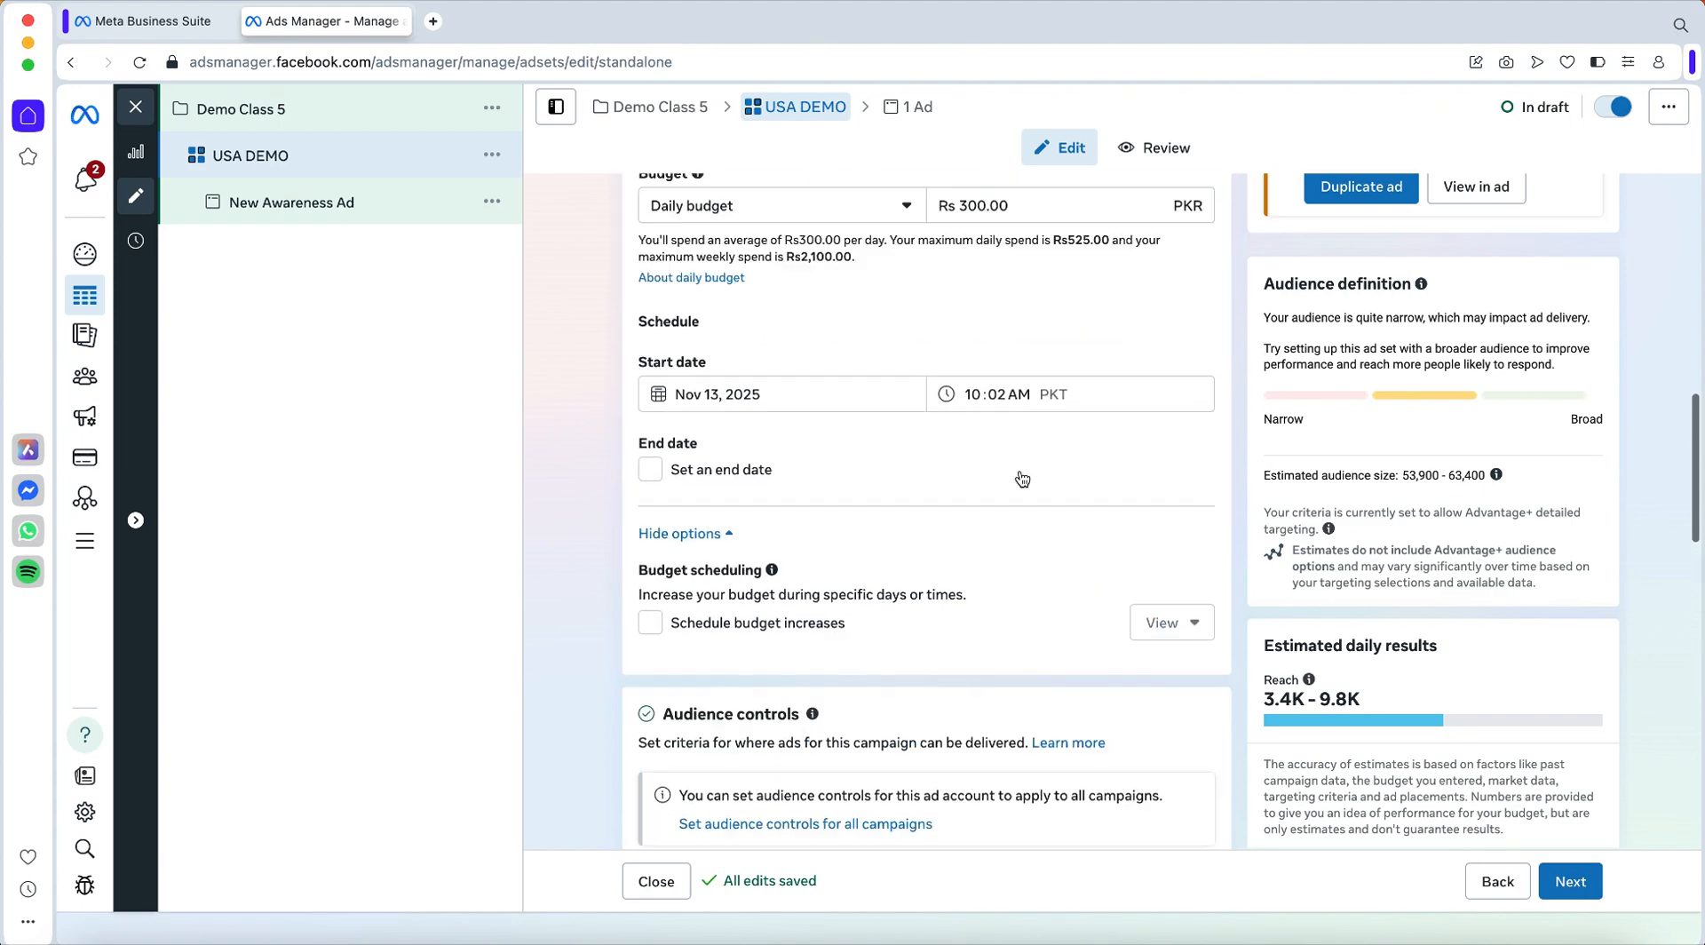
{"action": "scroll", "coordinate": [1019, 477], "scroll_direction": "down", "scroll_amount": 5}
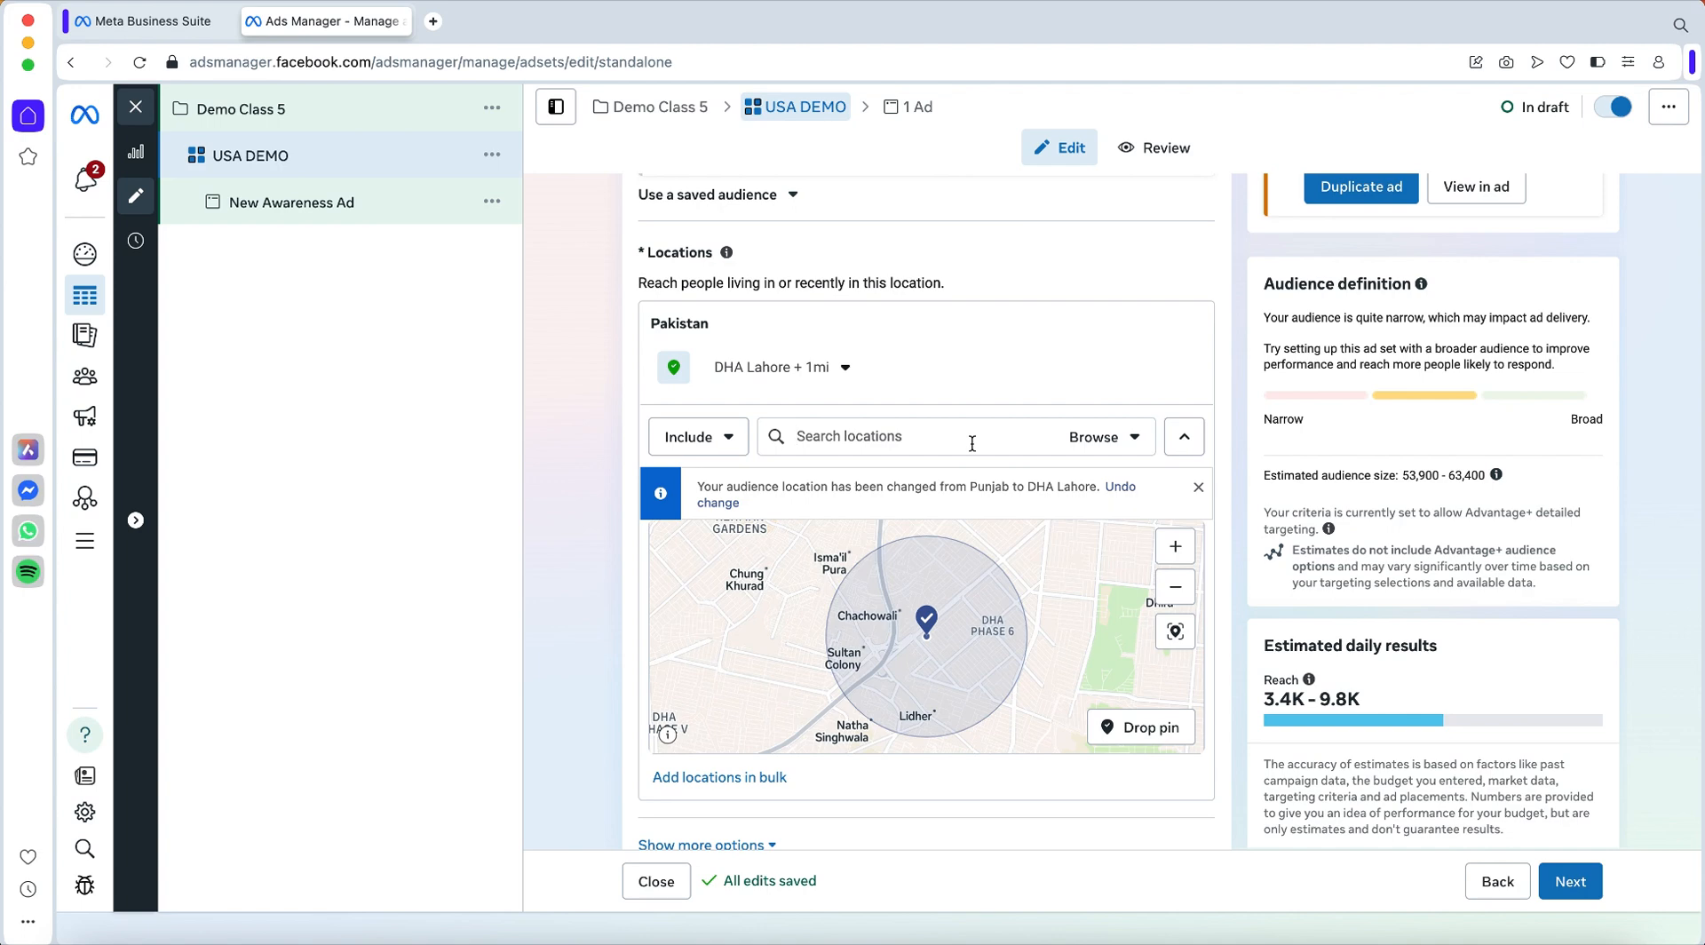
{"action": "scroll", "coordinate": [971, 442], "scroll_direction": "up", "scroll_amount": 5}
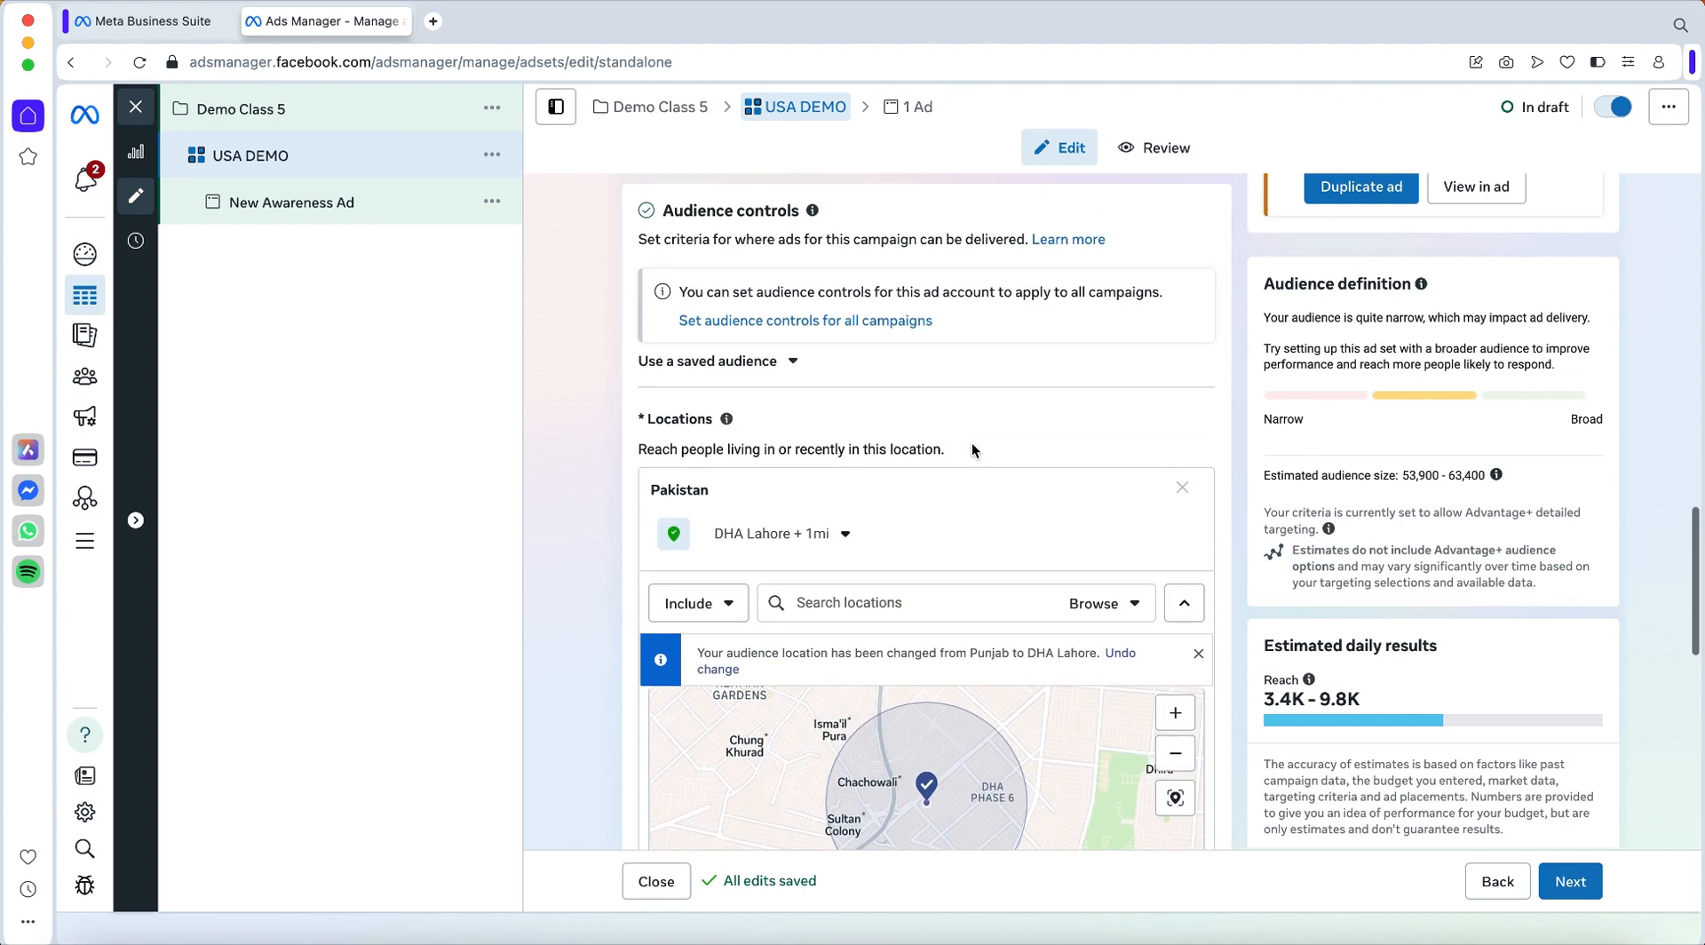
{"action": "scroll", "coordinate": [972, 443], "scroll_direction": "up", "scroll_amount": 7}
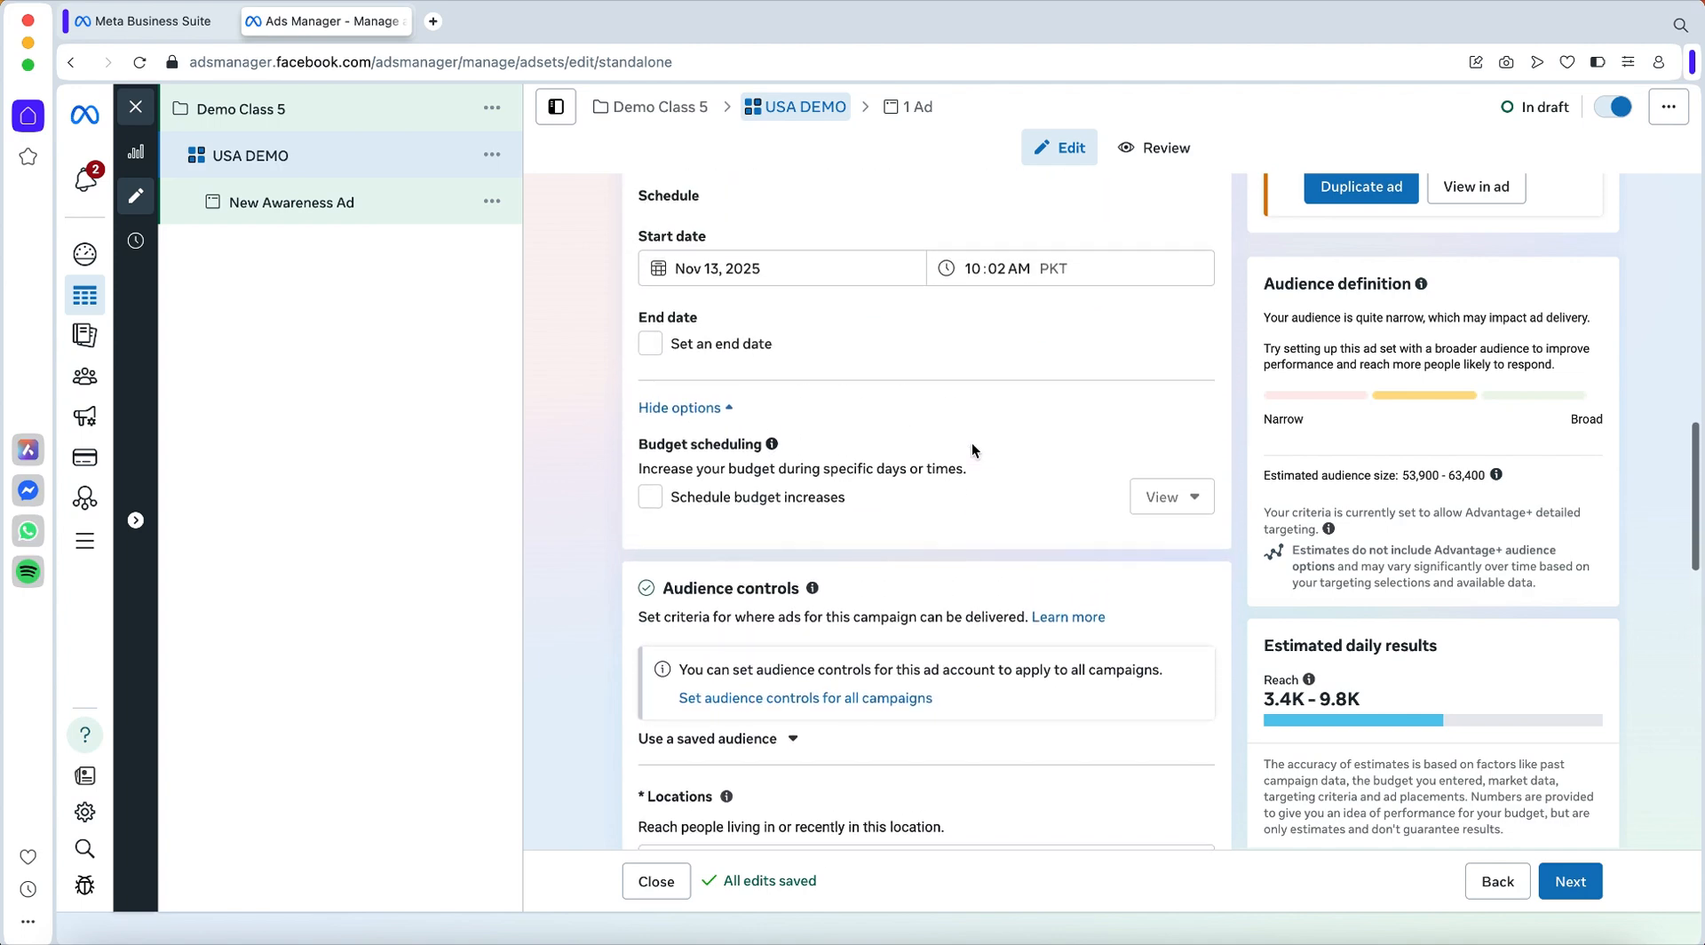
{"action": "scroll", "coordinate": [971, 443], "scroll_direction": "up", "scroll_amount": 6}
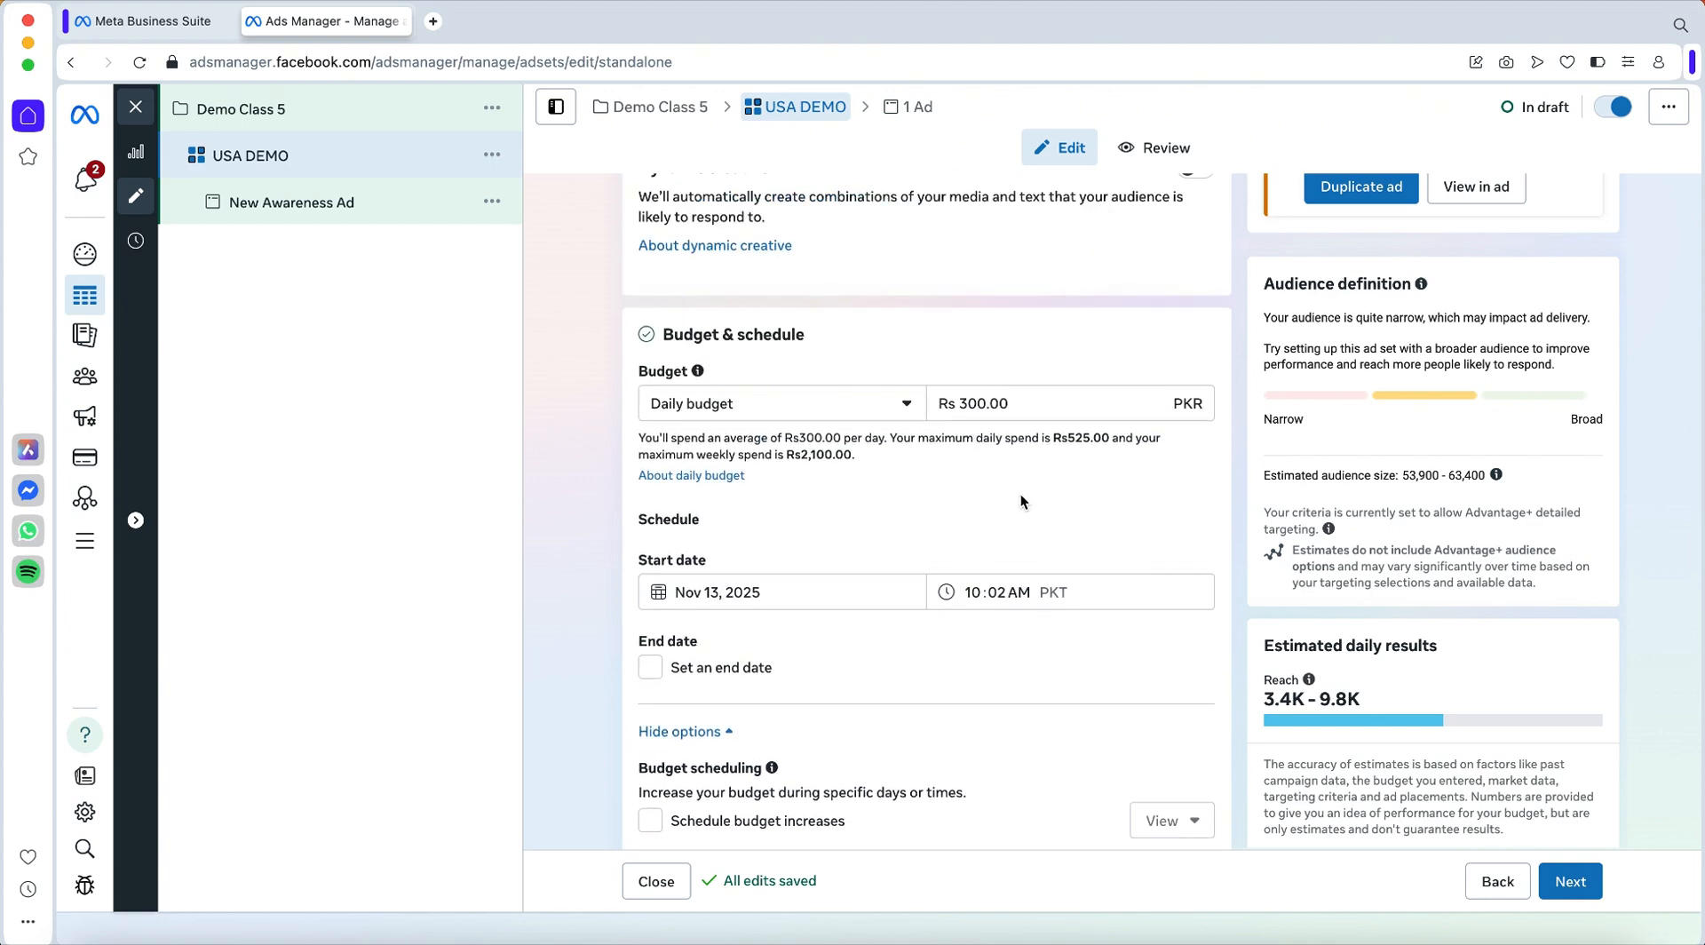
{"action": "scroll", "coordinate": [1015, 484], "scroll_direction": "down", "scroll_amount": 14}
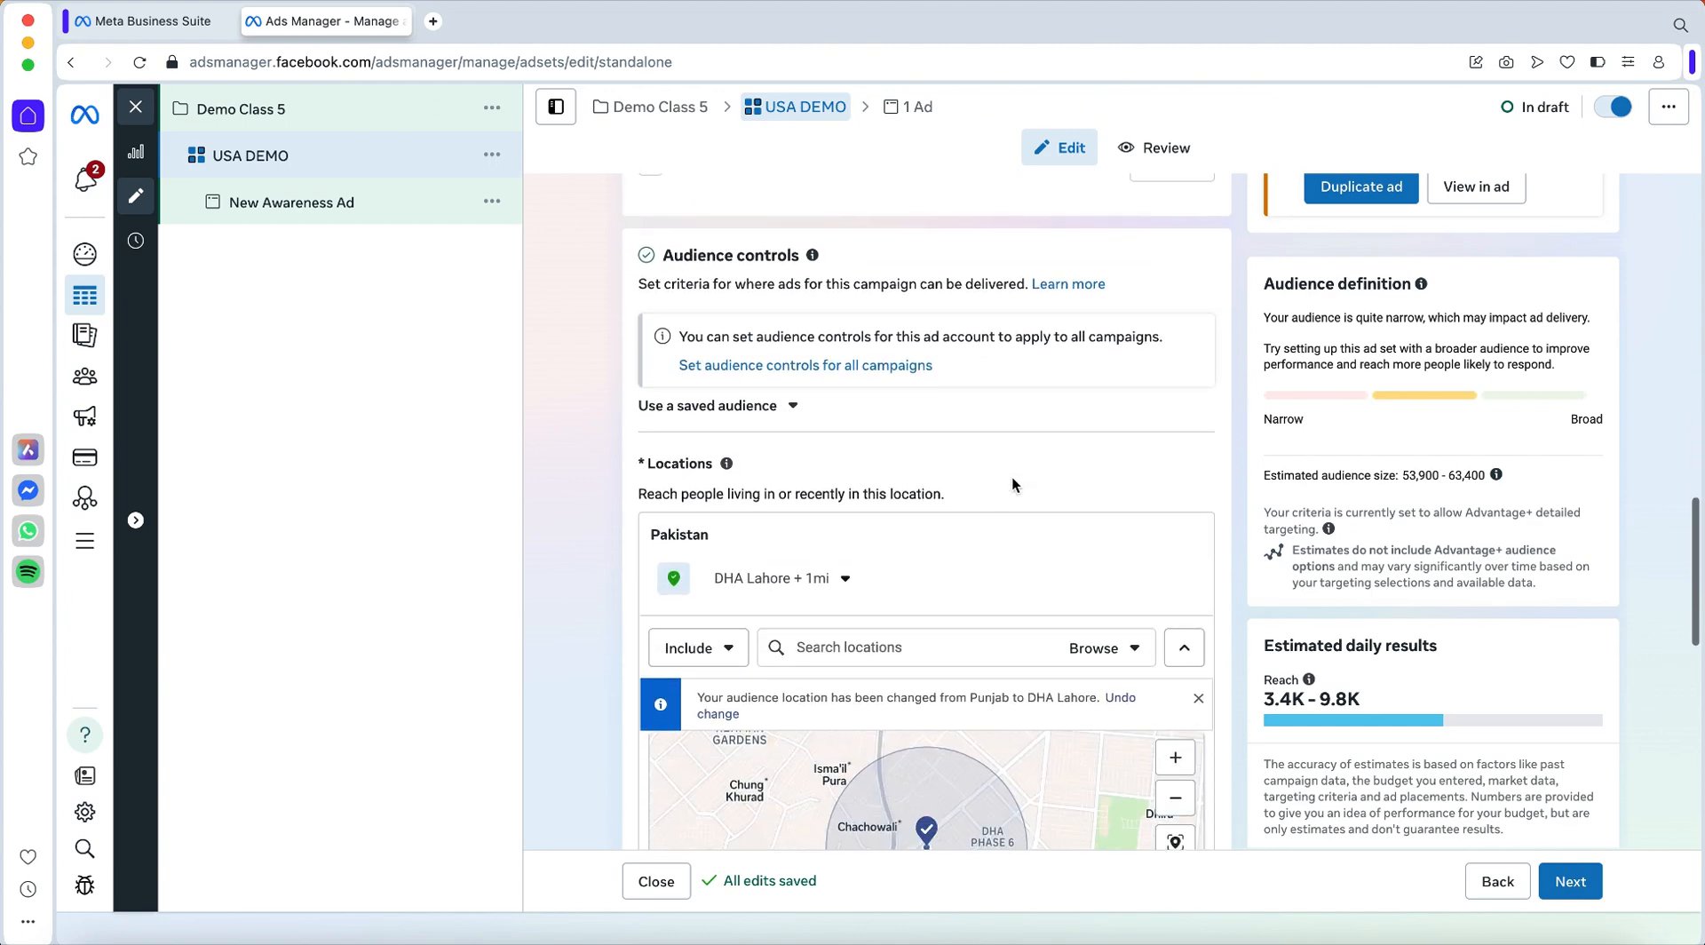
{"action": "scroll", "coordinate": [1013, 484], "scroll_direction": "down", "scroll_amount": 3}
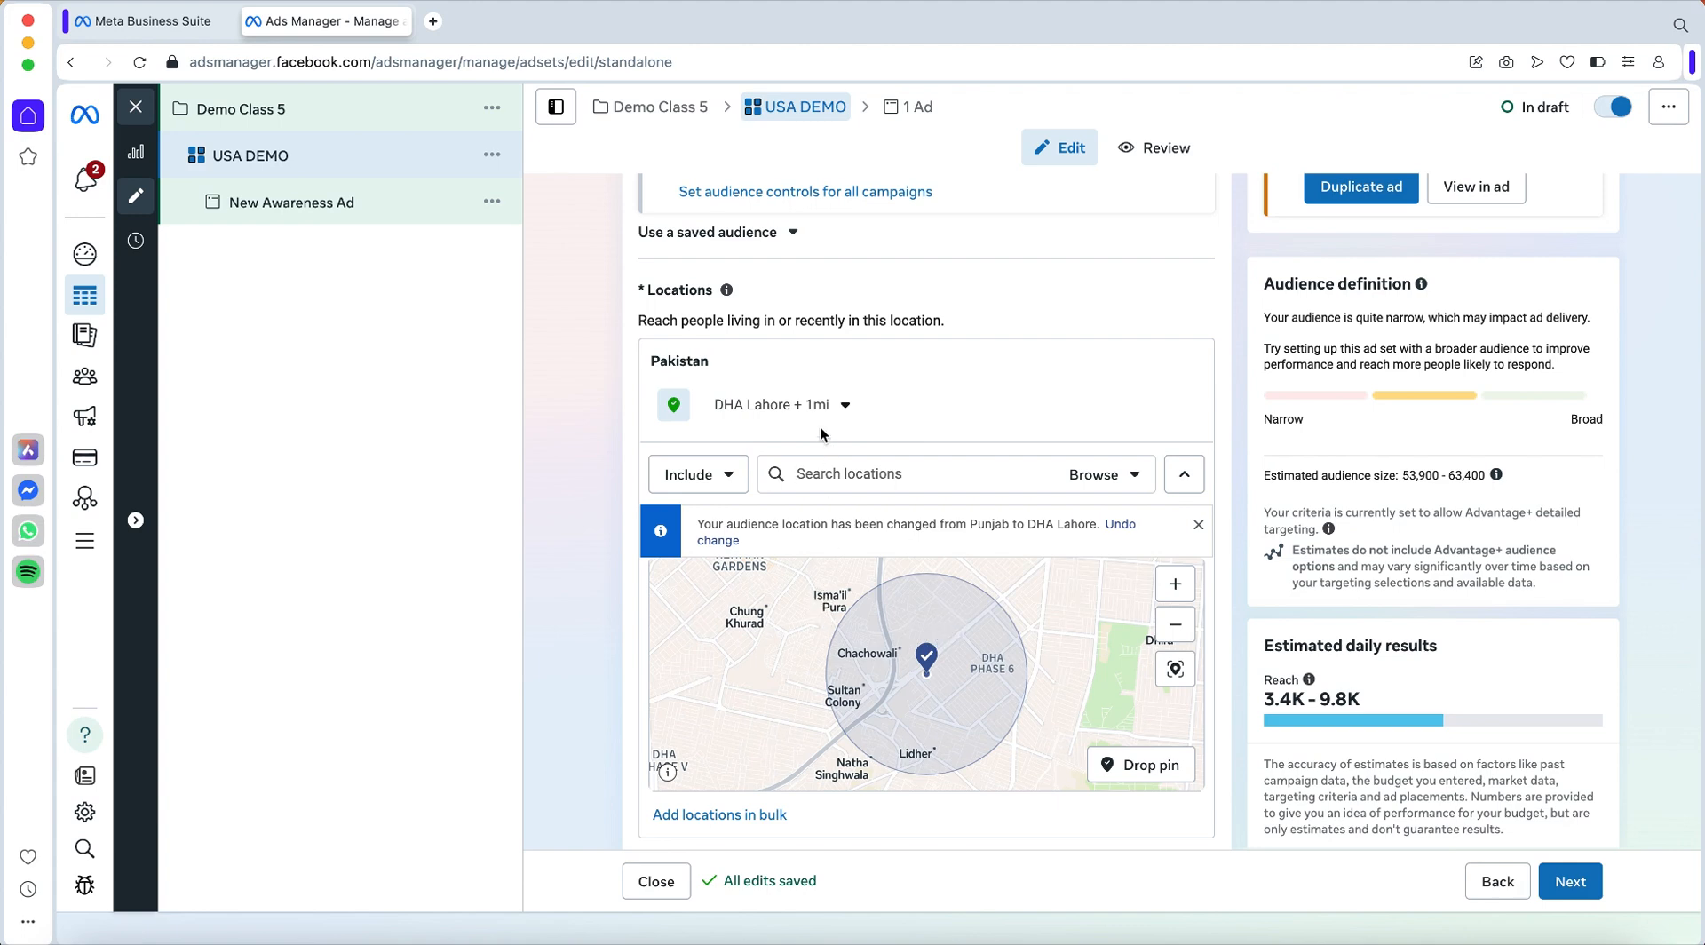
Step: Examine the DHA Lahore targeting radius, its surroundings on the map, and the audience size and daily reach estimates
{"action": "left_click", "coordinate": [818, 483]}
{"action": "scroll", "coordinate": [1027, 550], "scroll_direction": "down", "scroll_amount": 2}
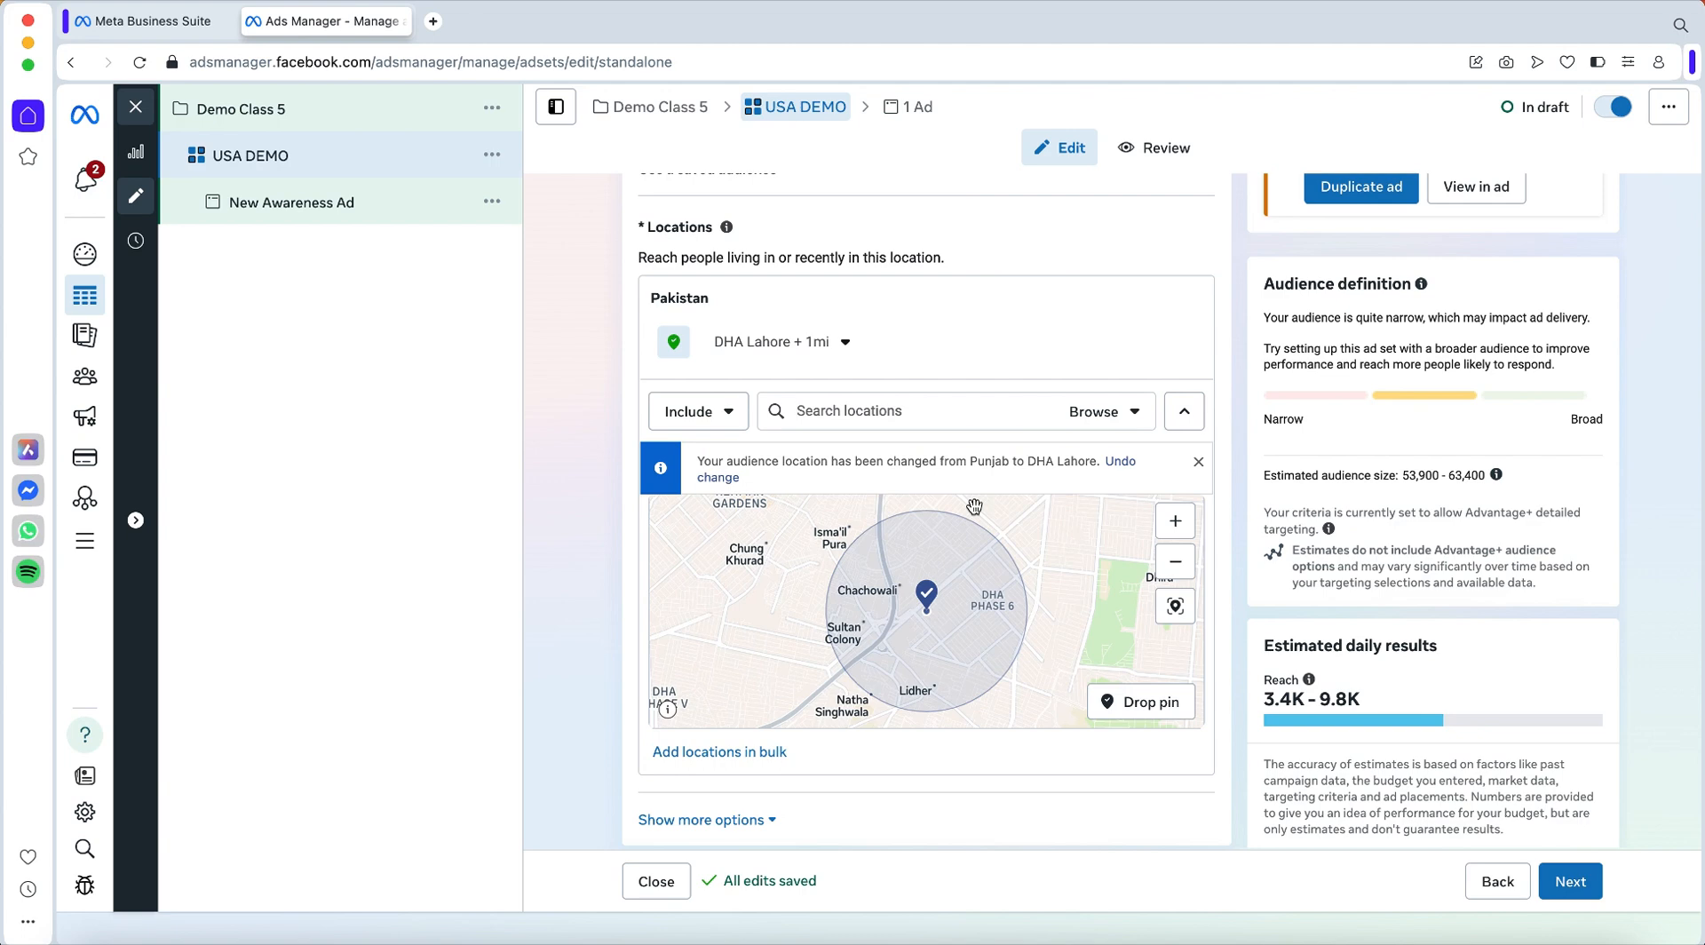
{"action": "scroll", "coordinate": [1013, 419], "scroll_direction": "up", "scroll_amount": 5}
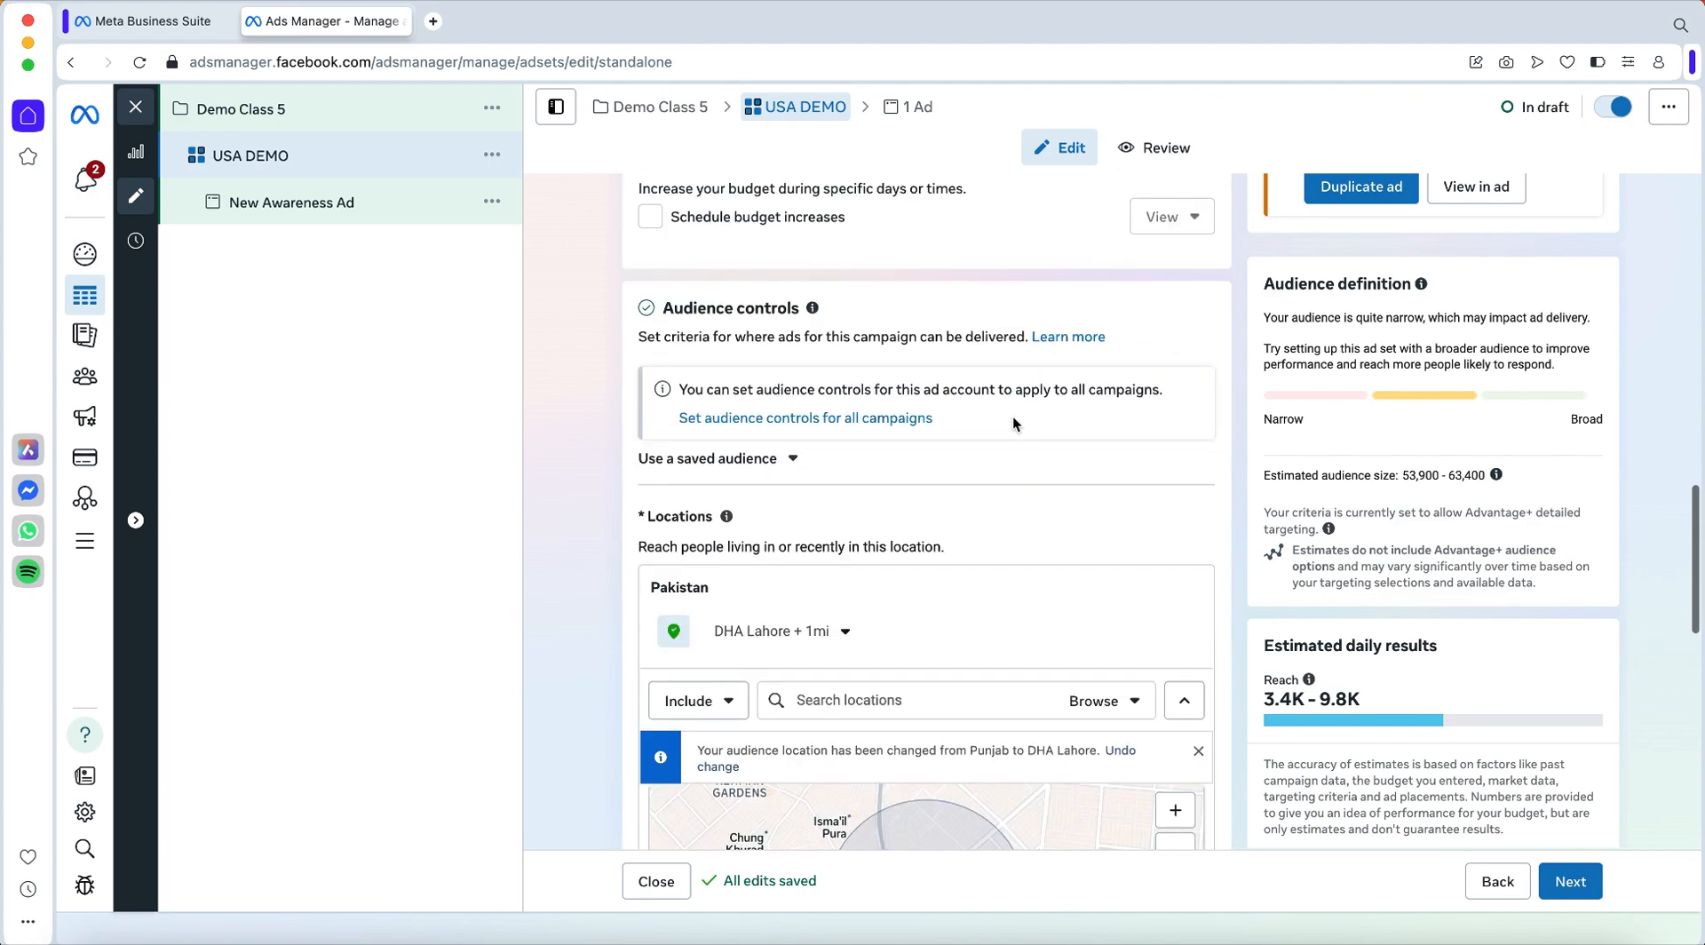
{"action": "scroll", "coordinate": [1013, 423], "scroll_direction": "down", "scroll_amount": 3}
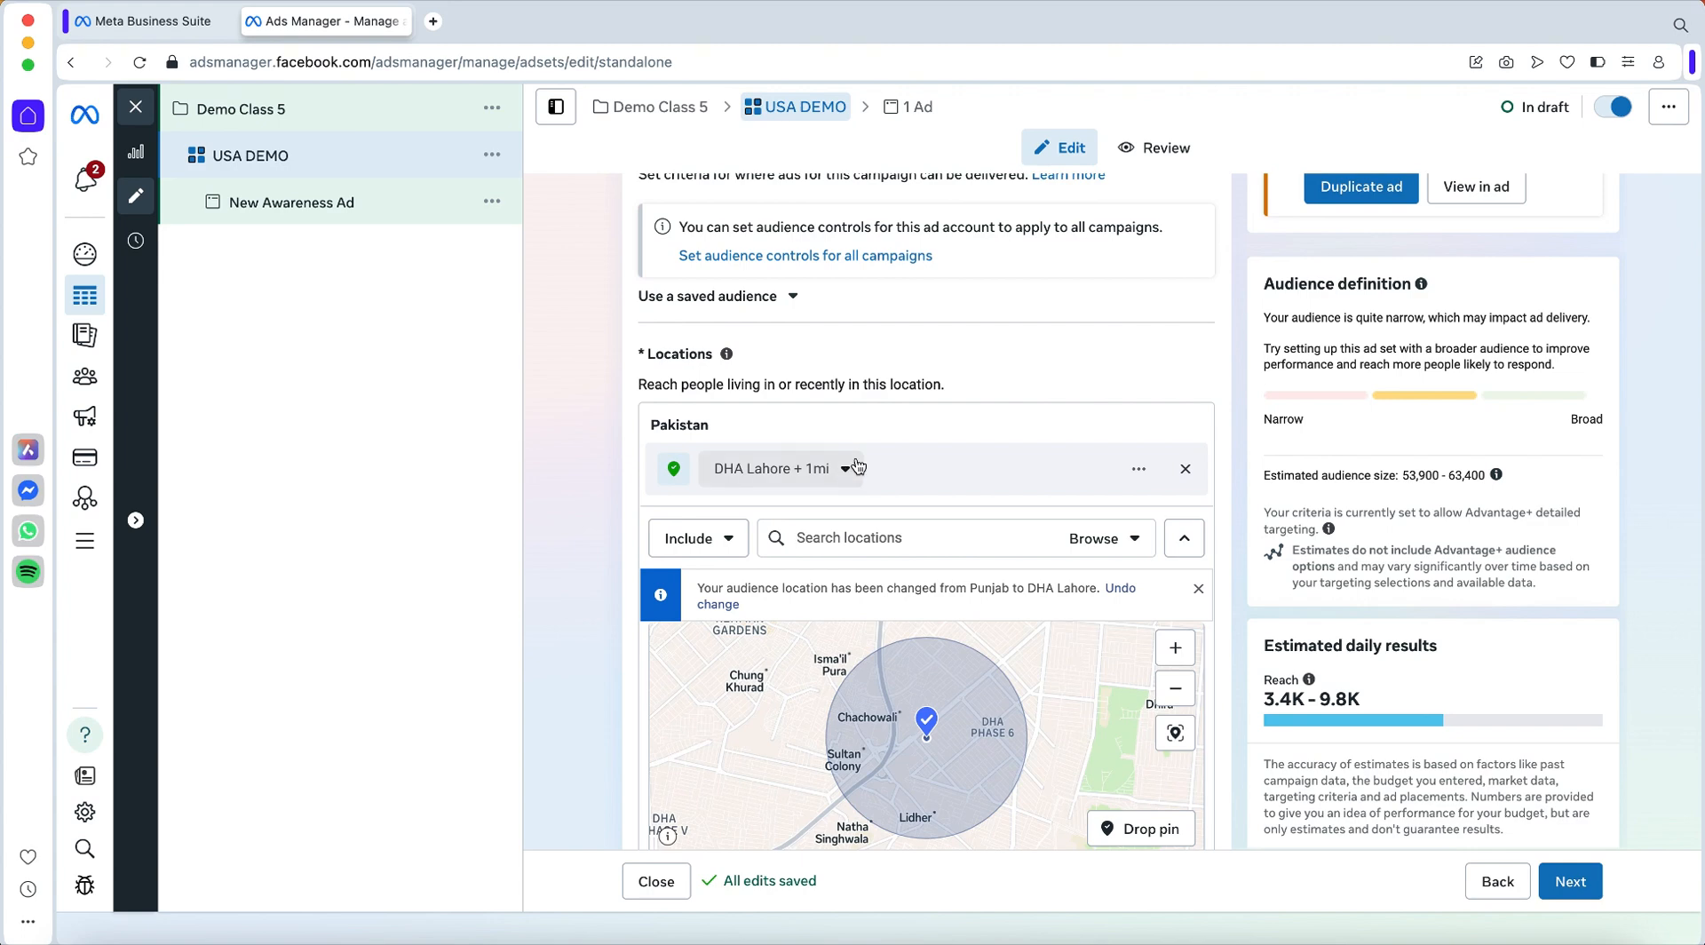
{"action": "scroll", "coordinate": [960, 371], "scroll_direction": "up", "scroll_amount": 2}
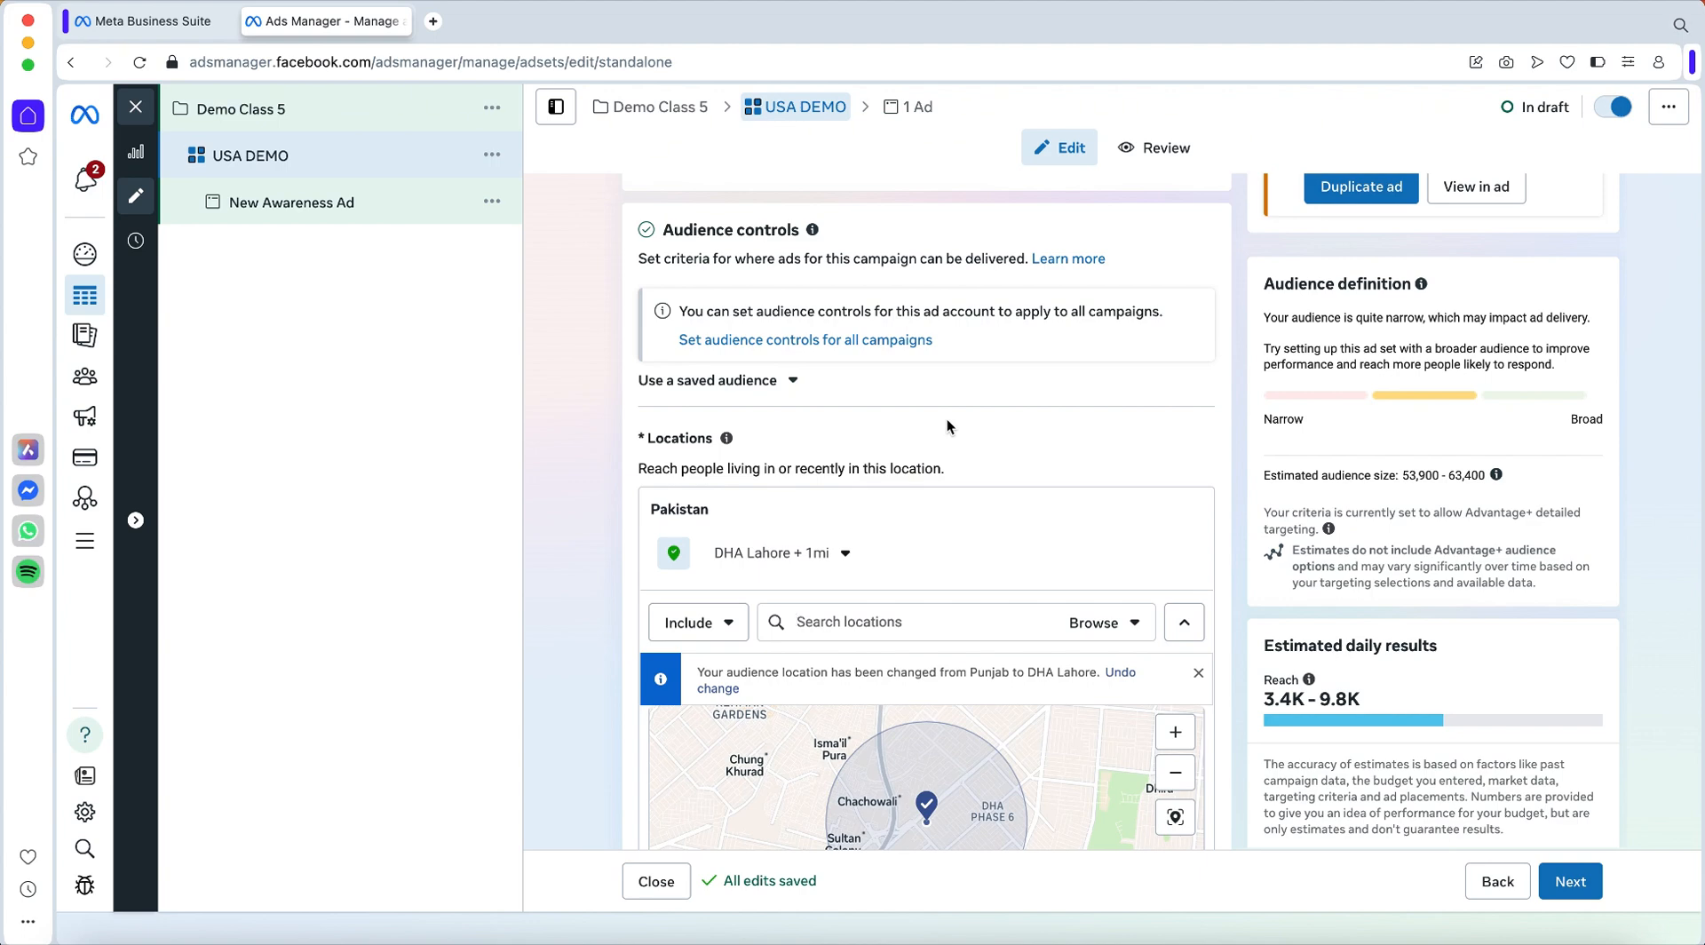
{"action": "scroll", "coordinate": [947, 418], "scroll_direction": "down", "scroll_amount": 2}
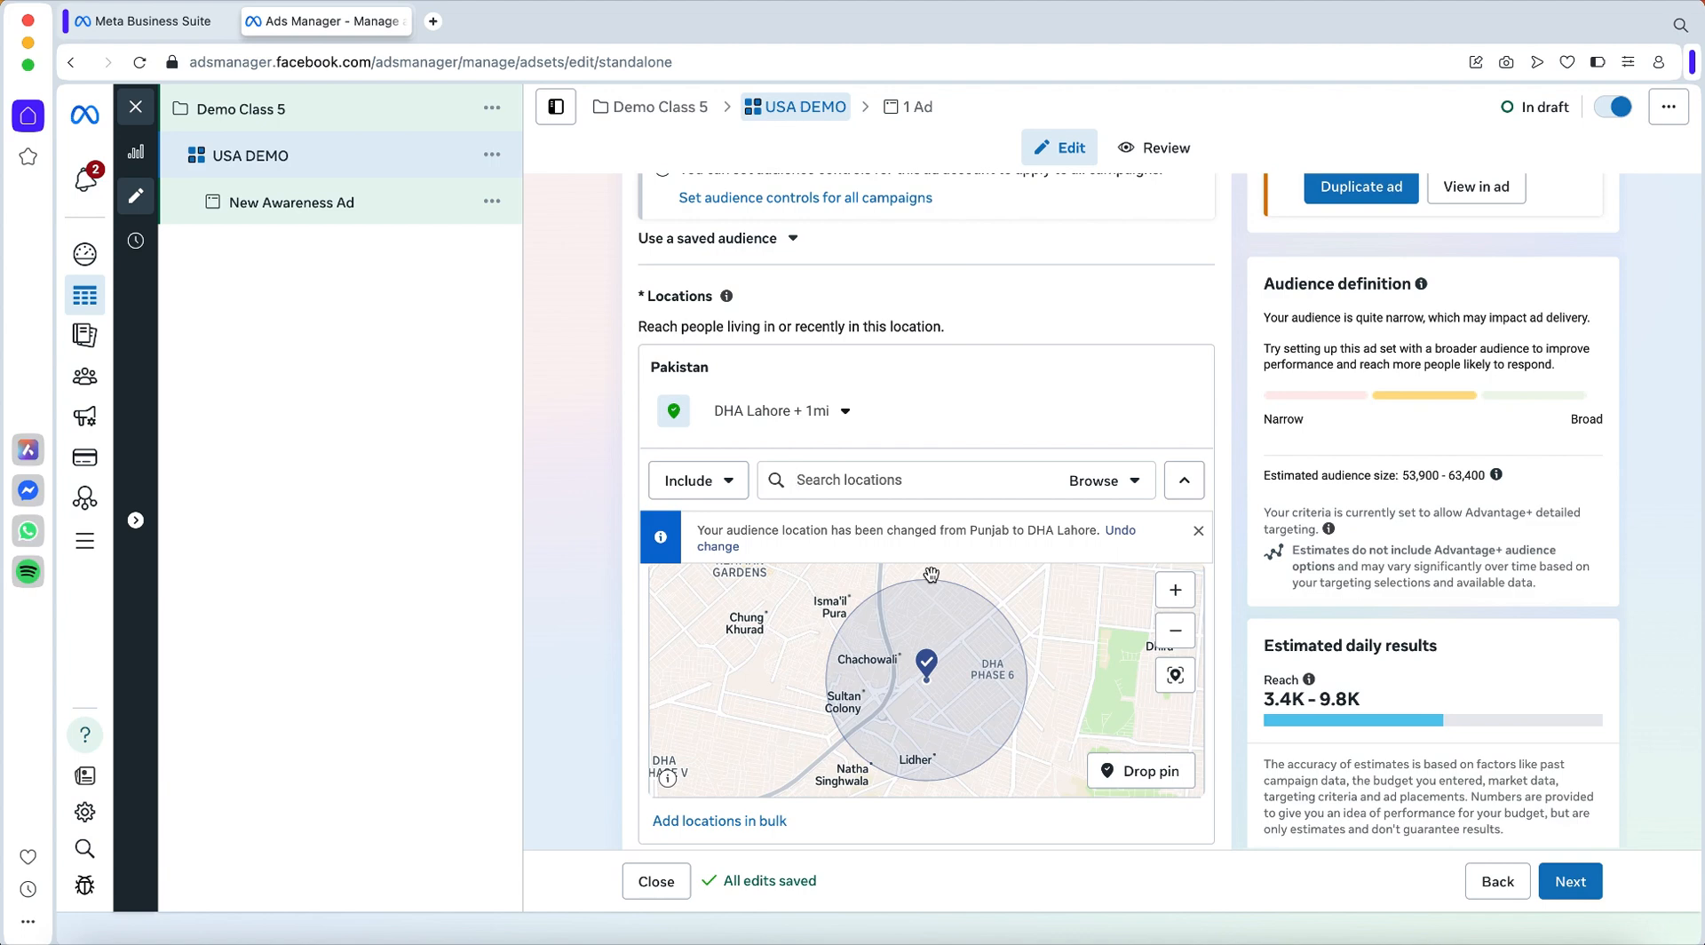
{"action": "scroll", "coordinate": [996, 701], "scroll_direction": "down", "scroll_amount": 2}
{"action": "scroll", "coordinate": [995, 700], "scroll_direction": "down", "scroll_amount": 3}
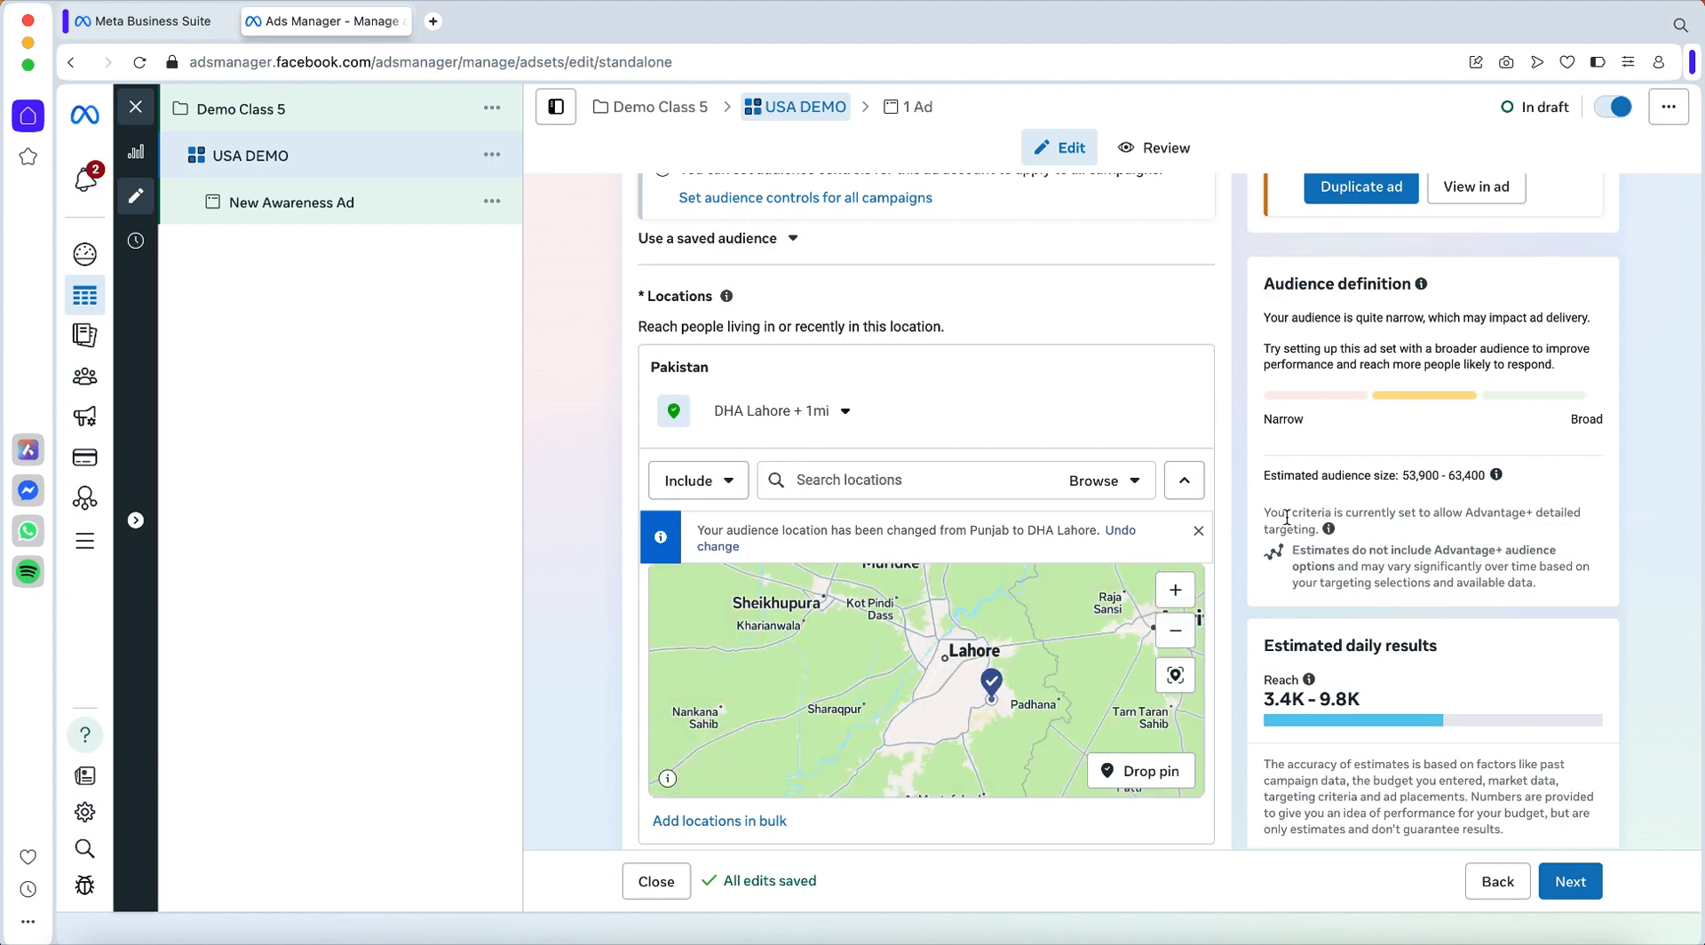
{"action": "scroll", "coordinate": [1233, 519], "scroll_direction": "down", "scroll_amount": 1}
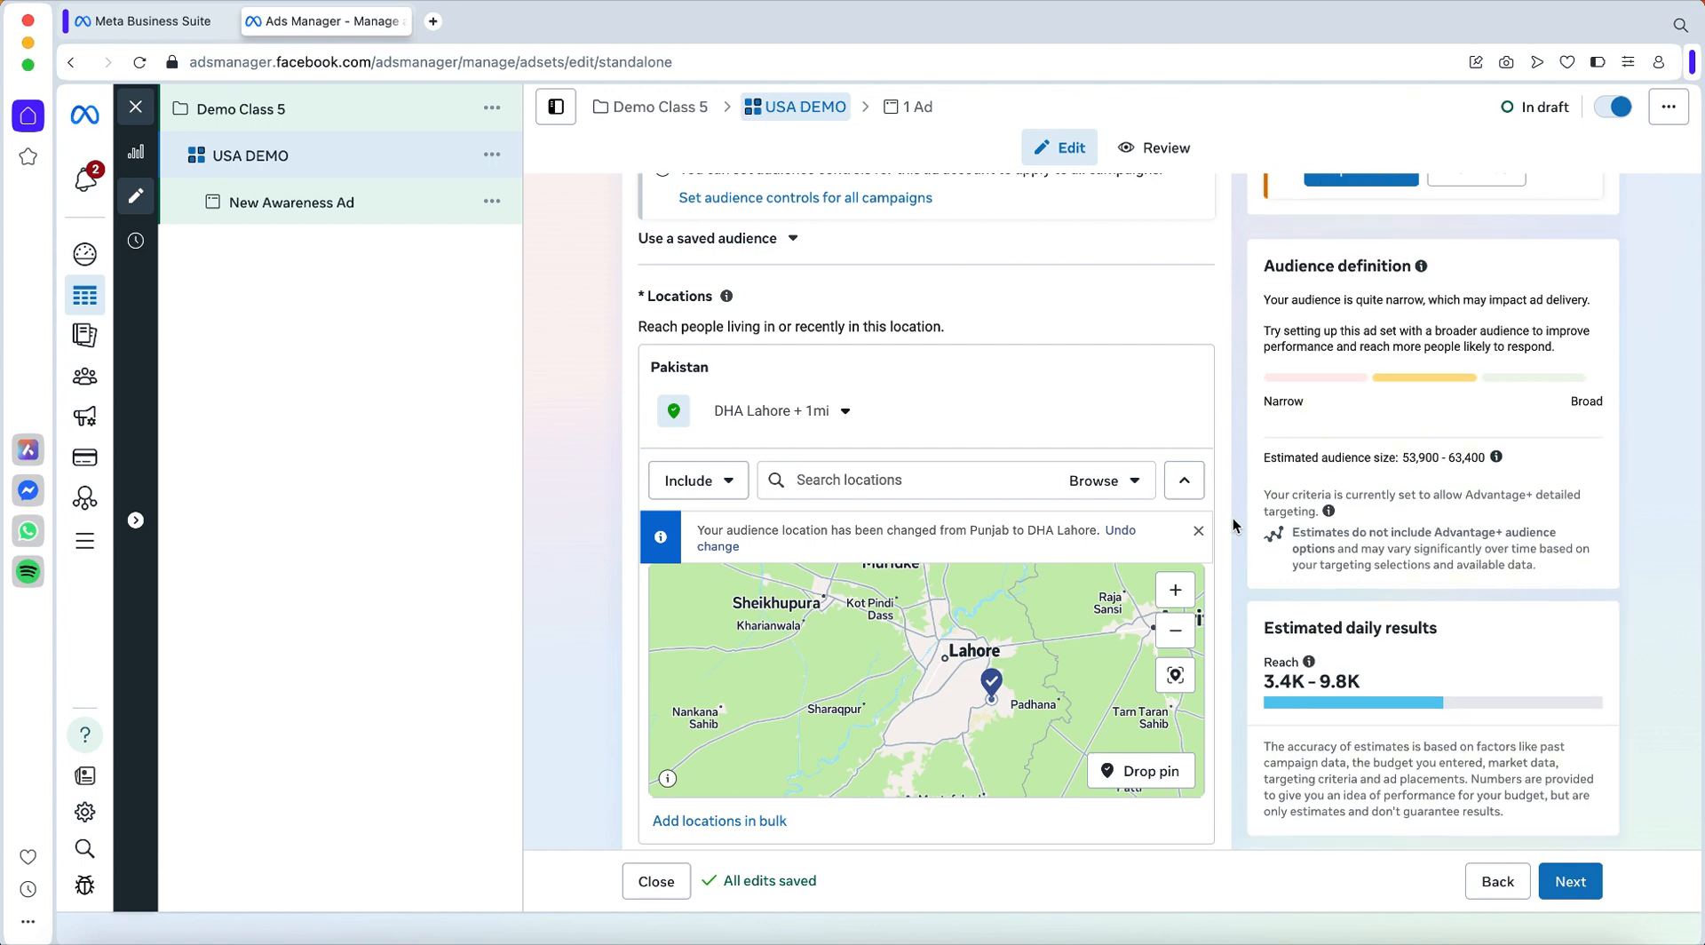